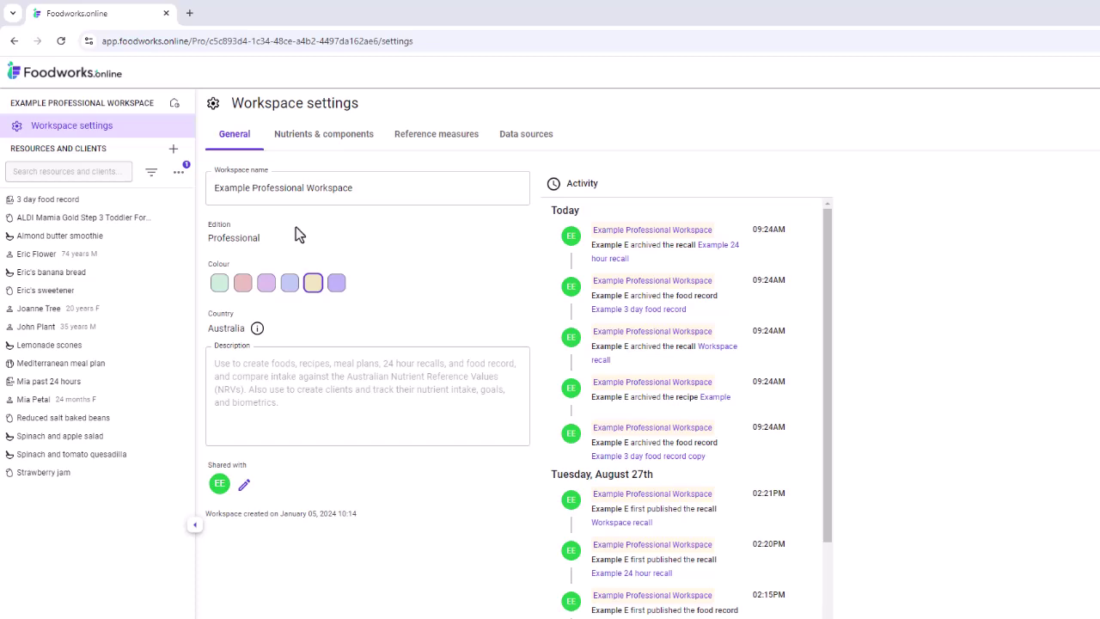
# Add a new meal plan from Resources and clients and title it 'Vegetarian meal plan'
pyautogui.click(174, 148)
pyautogui.click(215, 220)
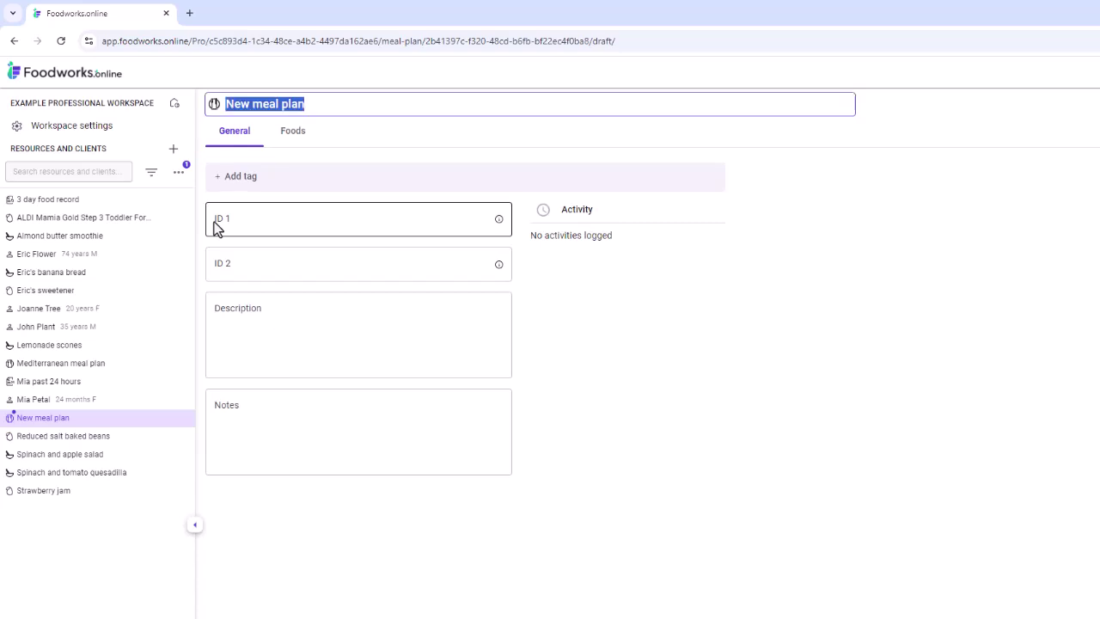
pyautogui.write('Vegetaria')
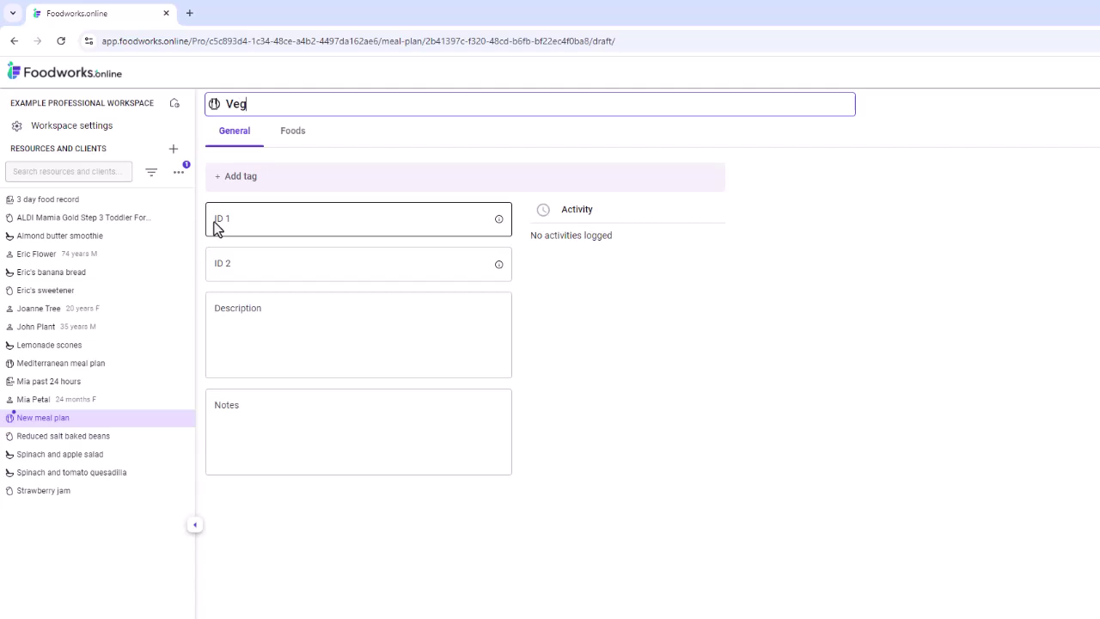
pyautogui.write('n meal plan')
pyautogui.press('Return')
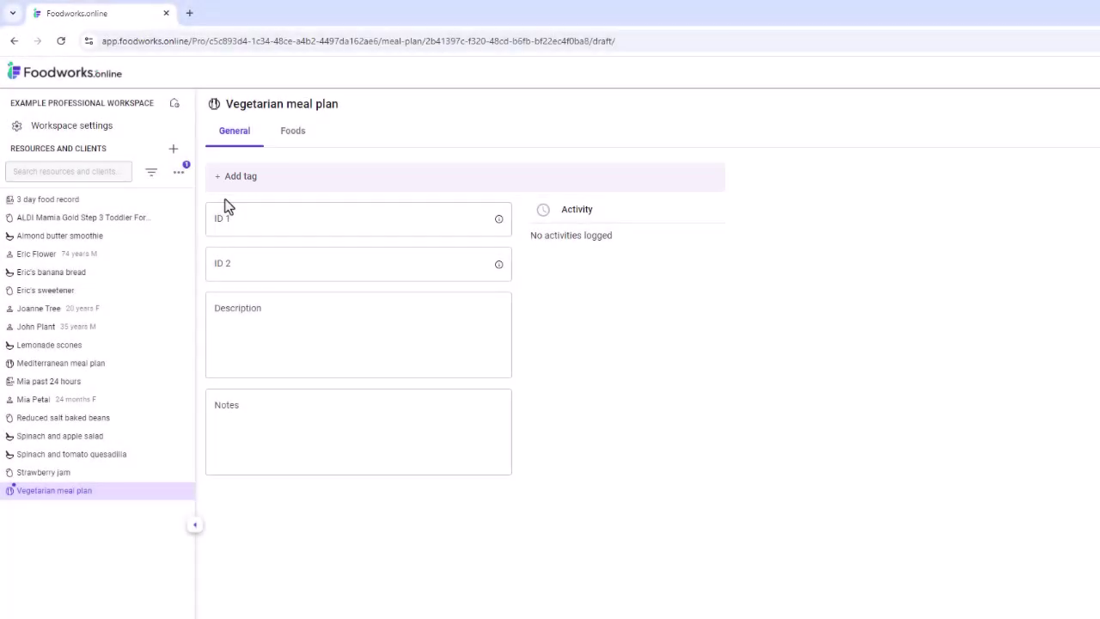
# Create a new green tag named 'Vegetarian' and save it onto the meal plan
pyautogui.click(228, 181)
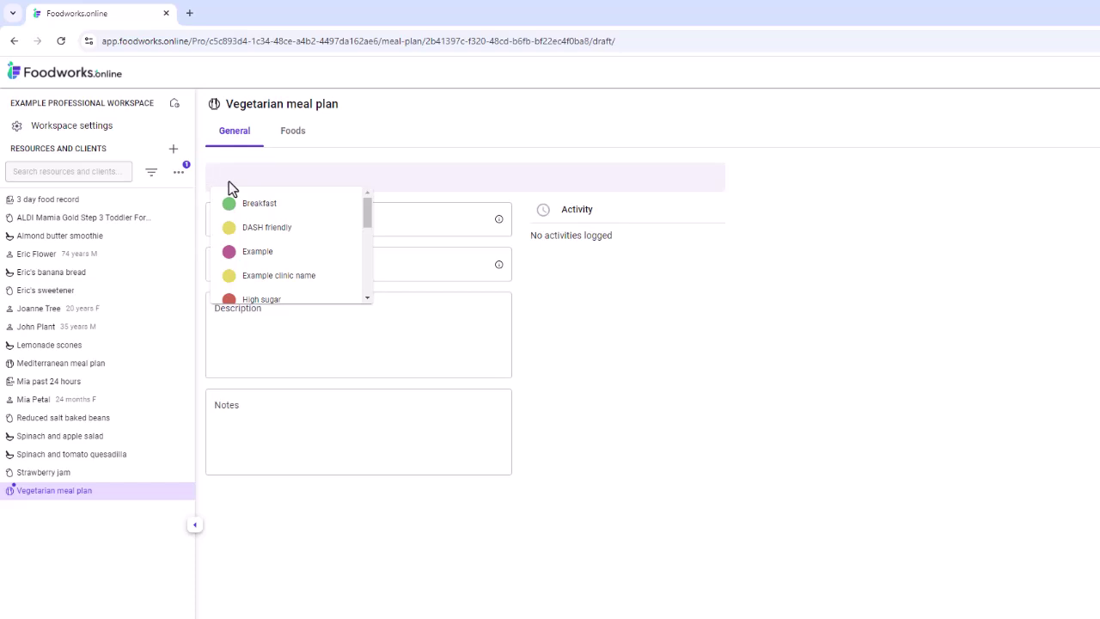
pyautogui.scroll(-3, 261, 217)
pyautogui.scroll(-3, 260, 217)
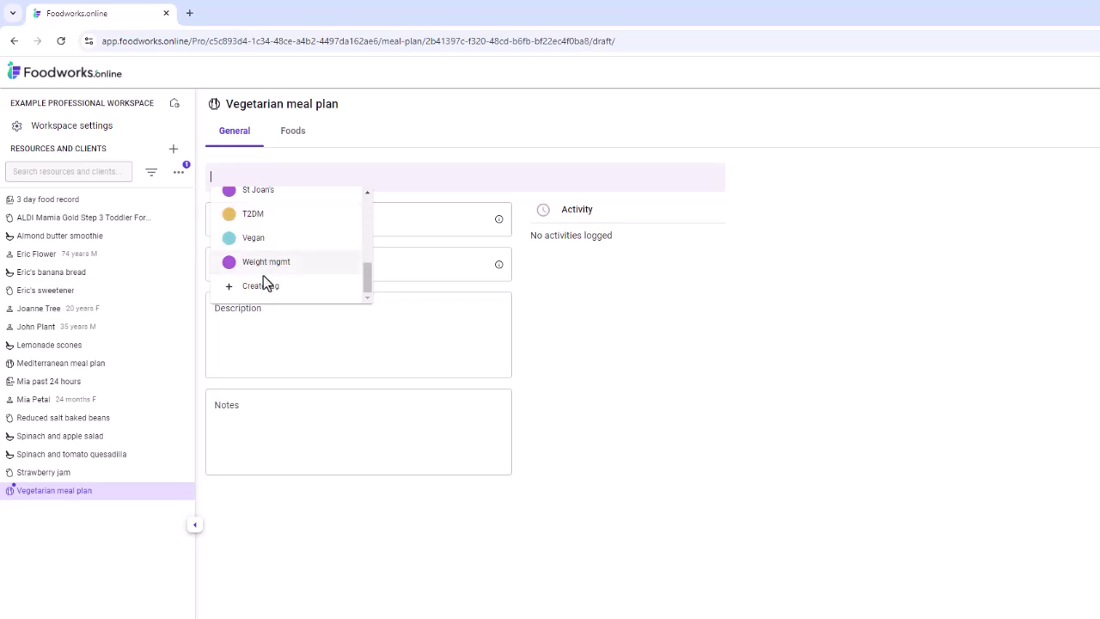
pyautogui.click(255, 286)
pyautogui.write('Vegetarian')
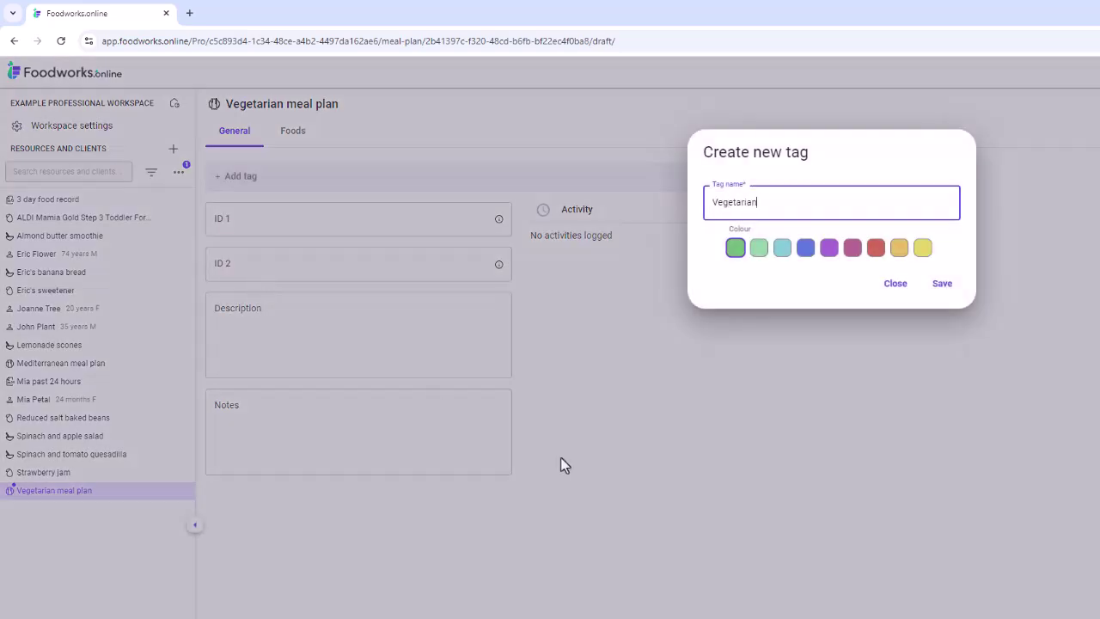
pyautogui.click(940, 284)
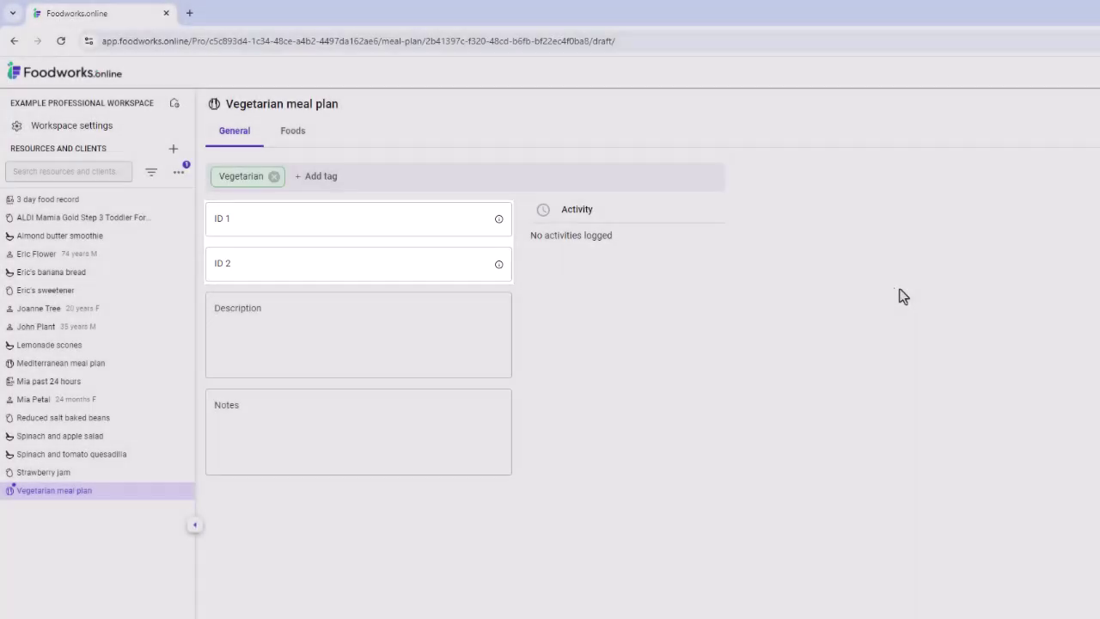
# Enter 'Version 1' as the plan's ID 1, then collapse and re-expand the resources panel
pyautogui.click(295, 224)
pyautogui.write('Version 1')
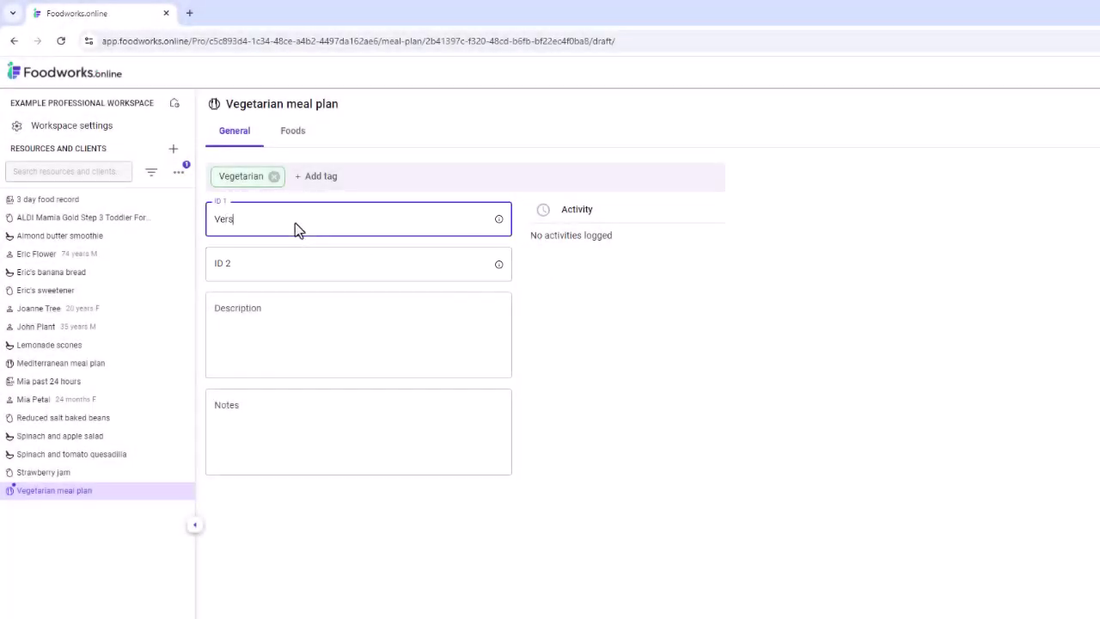
pyautogui.click(519, 229)
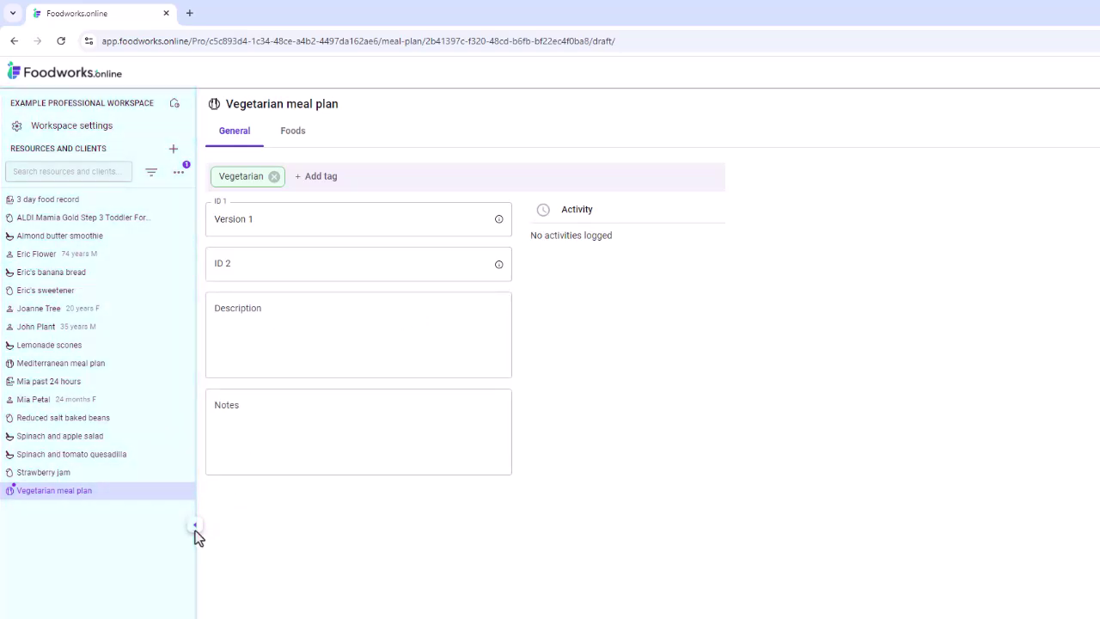
pyautogui.click(195, 525)
pyautogui.click(34, 528)
pyautogui.click(181, 173)
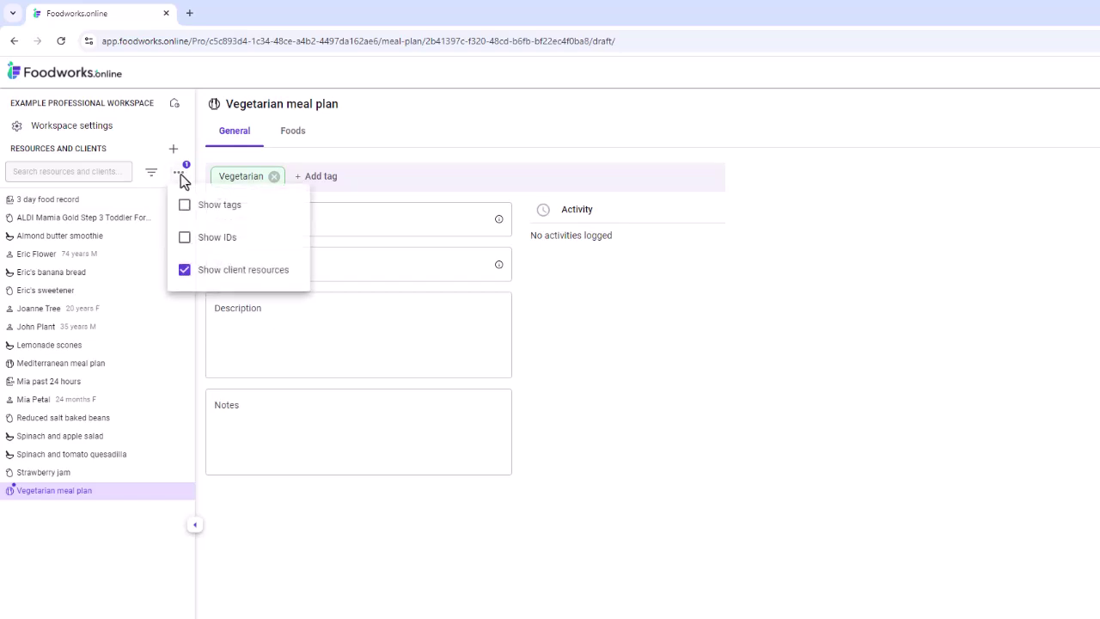
pyautogui.click(185, 271)
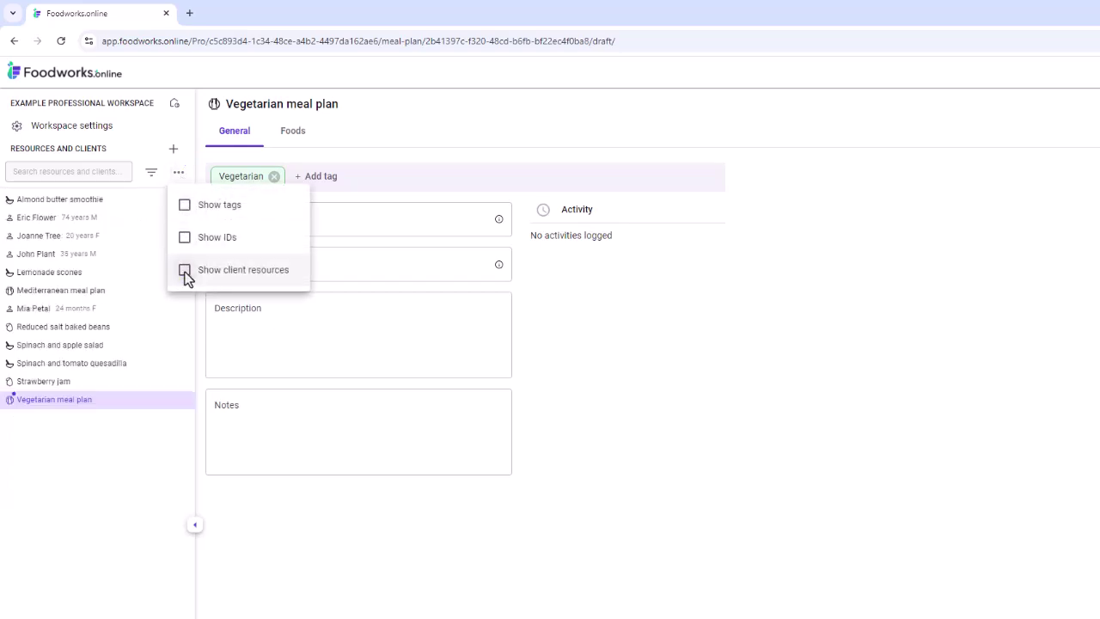
pyautogui.click(185, 270)
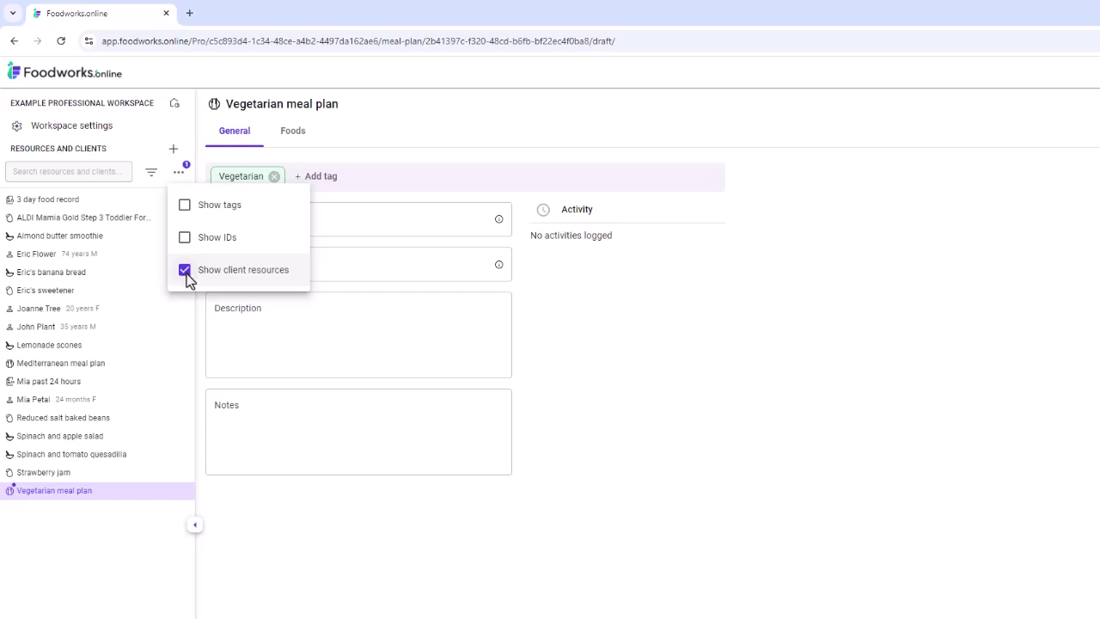
pyautogui.click(185, 206)
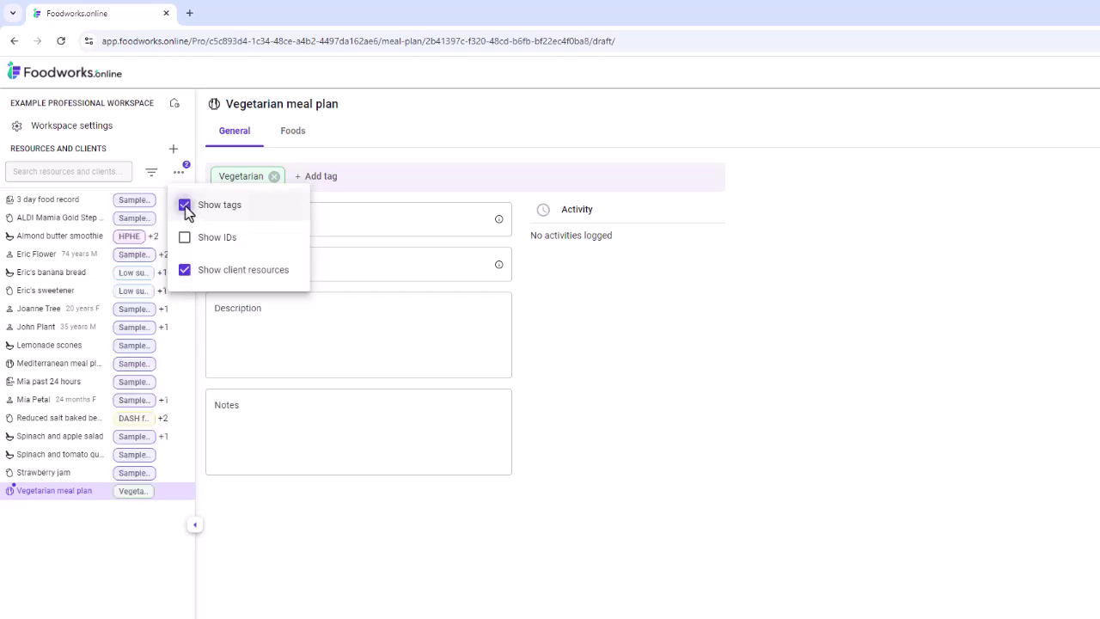
pyautogui.click(184, 237)
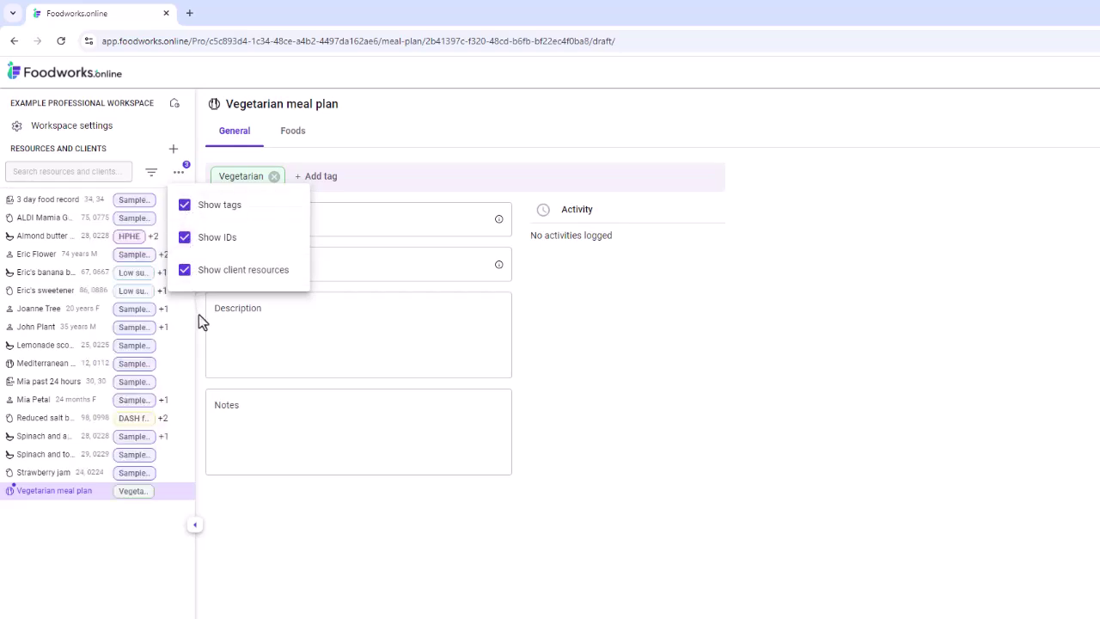
pyautogui.click(198, 314)
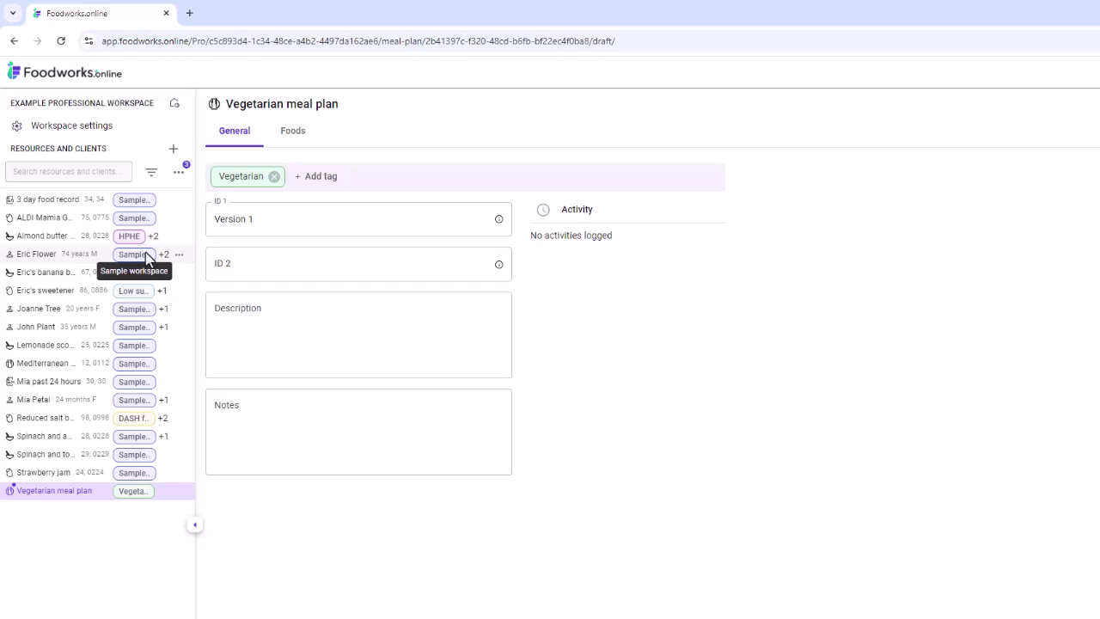
pyautogui.moveTo(164, 257)
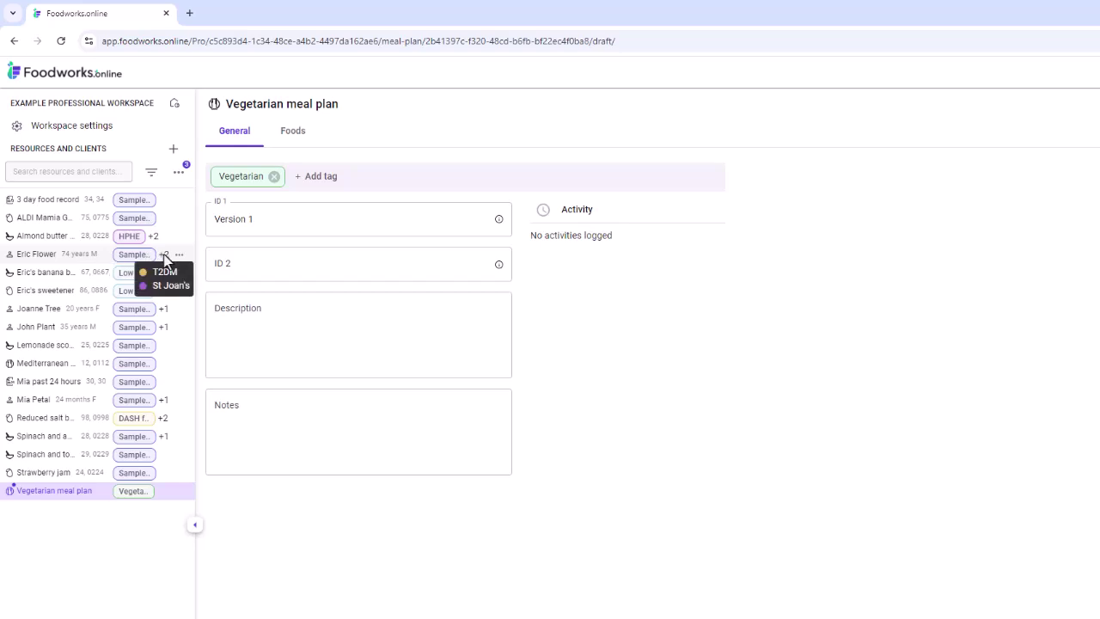
pyautogui.click(179, 172)
pyautogui.click(184, 205)
pyautogui.click(185, 238)
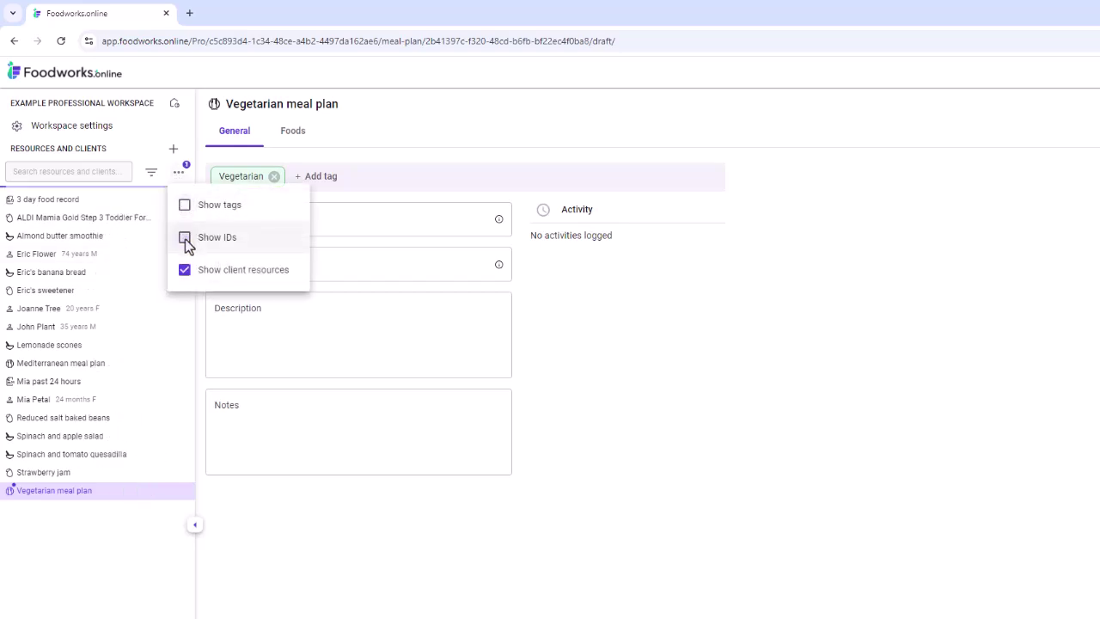
pyautogui.click(199, 308)
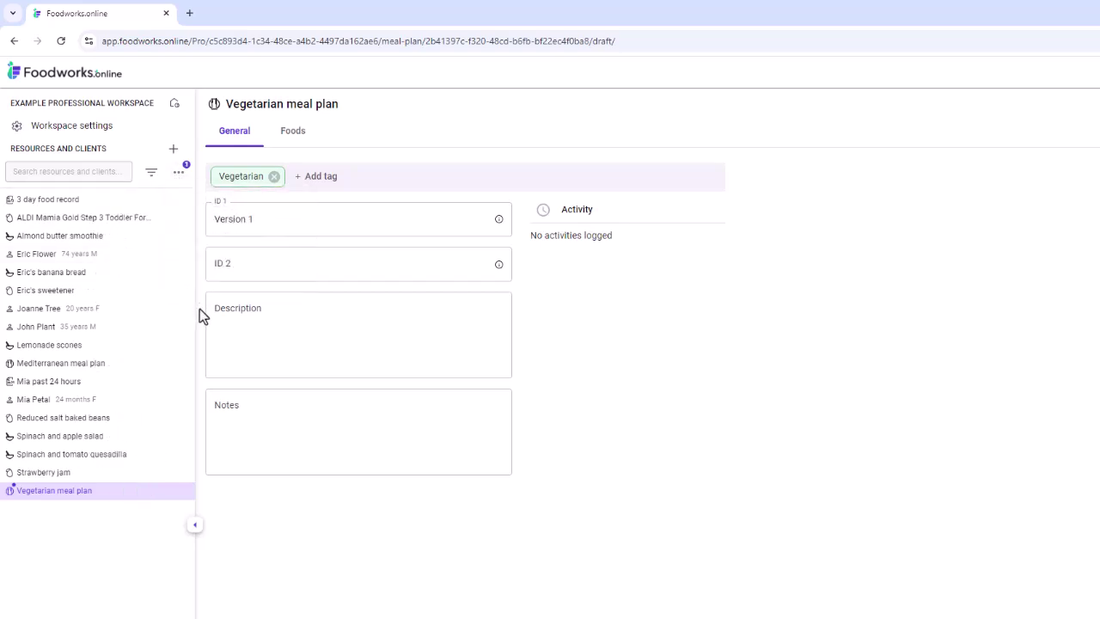
# Filter the resources list to the Vegetarian tag
pyautogui.click(152, 174)
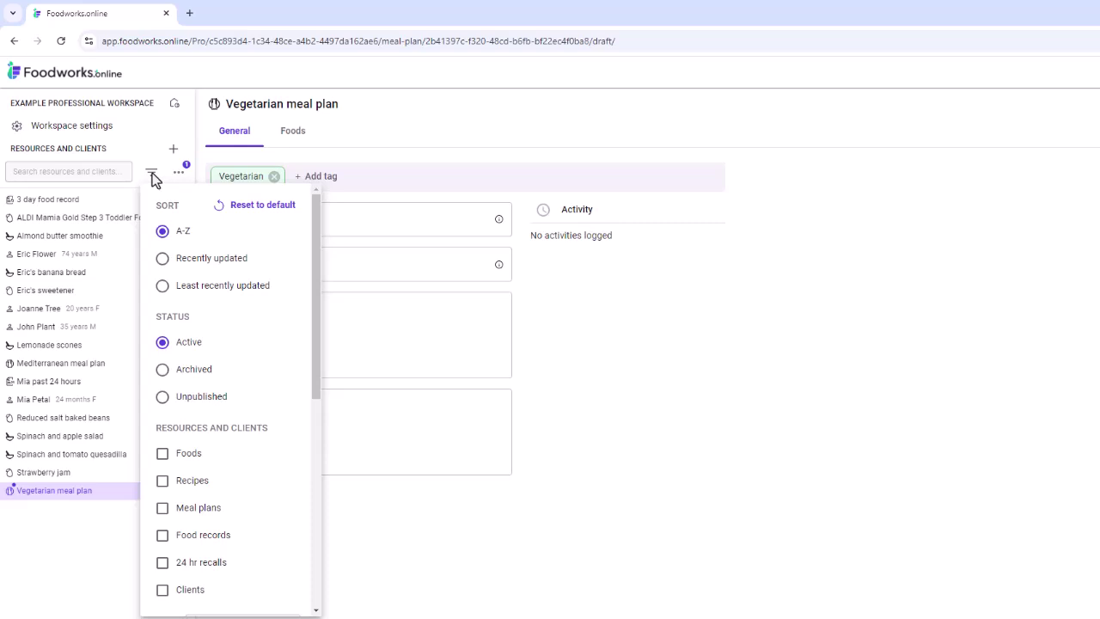
pyautogui.scroll(-2, 158, 241)
pyautogui.scroll(-5, 158, 247)
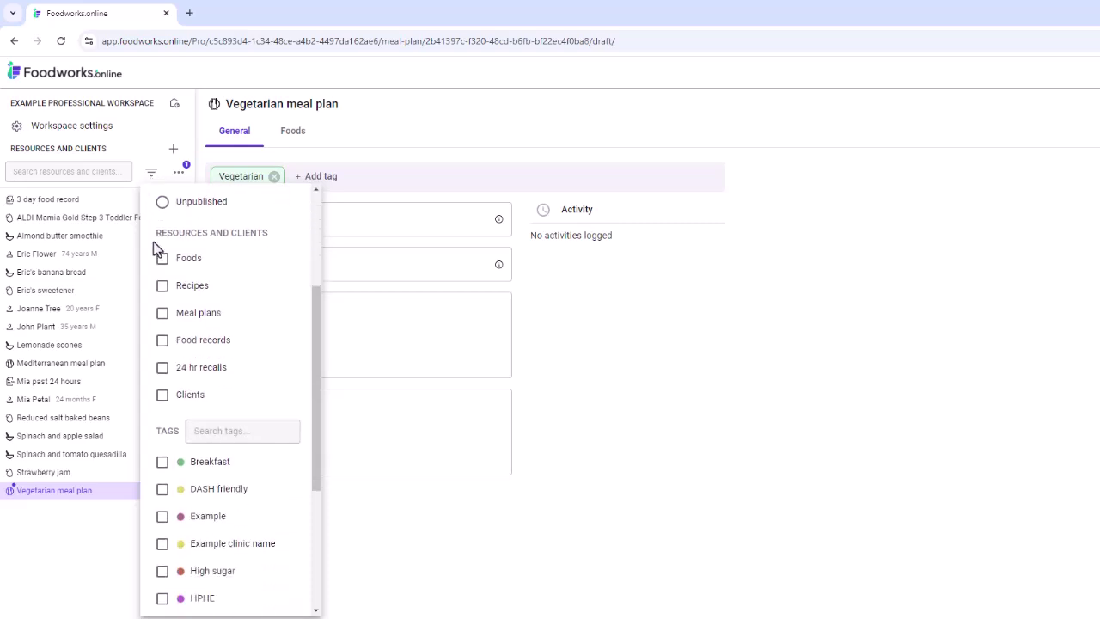
pyautogui.click(161, 574)
pyautogui.click(132, 560)
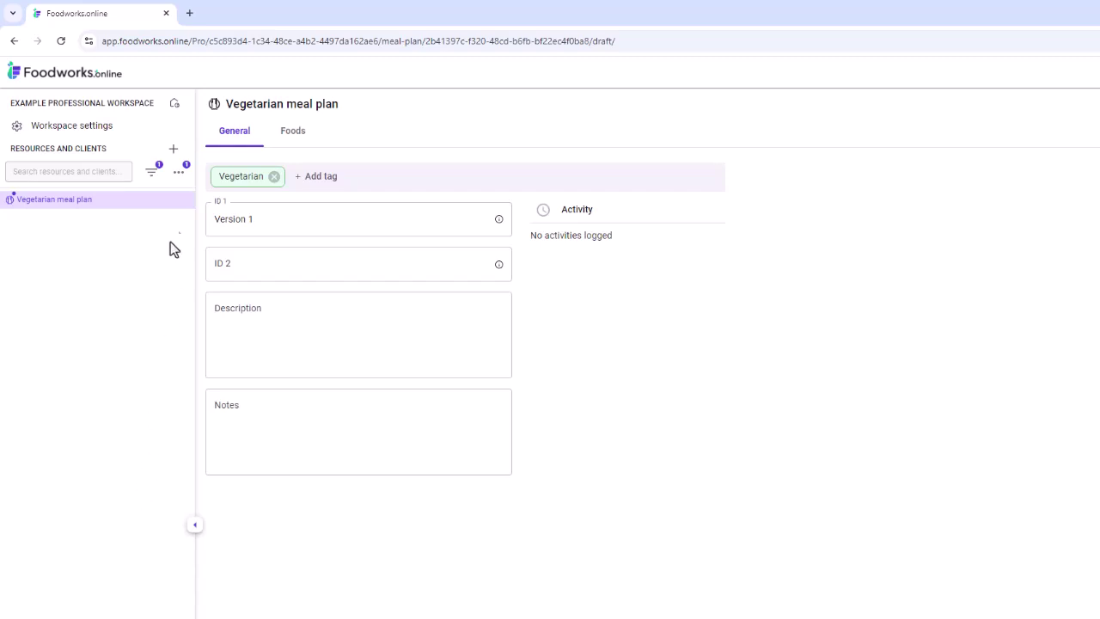
# Clear the Vegetarian tag filter and bring up the meal plan's Foods tab
pyautogui.click(152, 174)
pyautogui.scroll(-5, 174, 421)
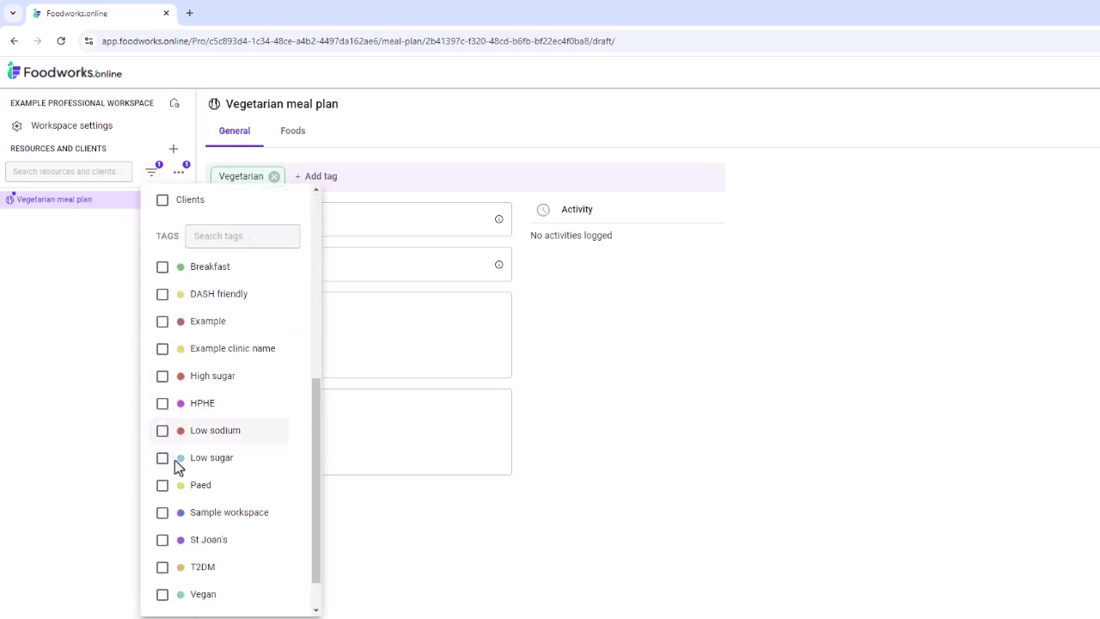
pyautogui.click(163, 574)
pyautogui.click(162, 574)
pyautogui.click(111, 542)
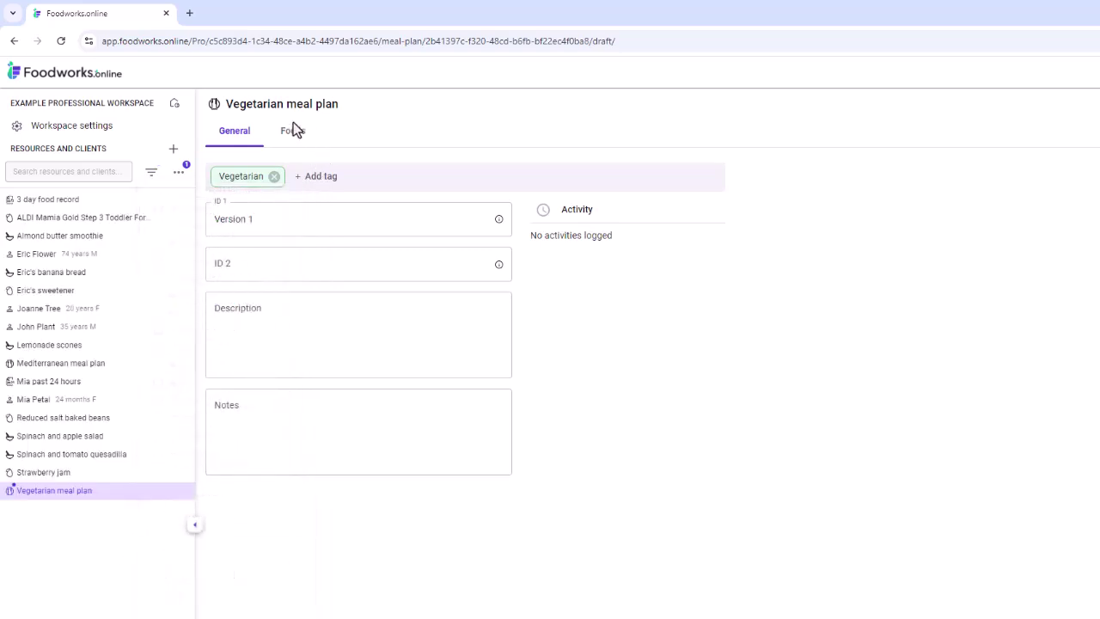
pyautogui.click(293, 124)
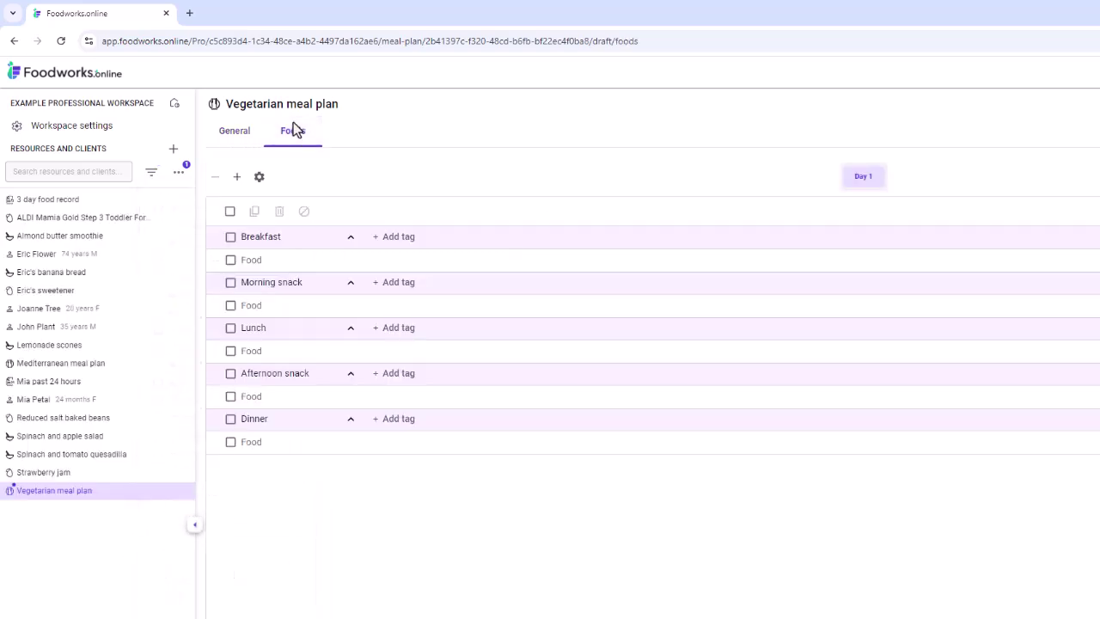
pyautogui.click(258, 178)
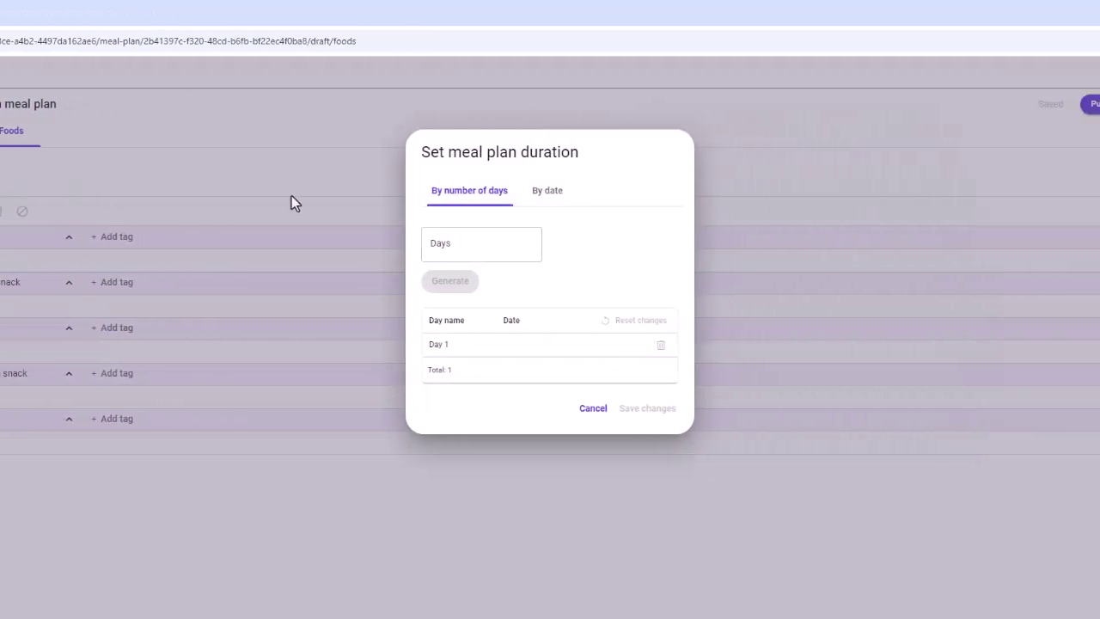
# Set the plan duration by number of days and generate 7 days
pyautogui.click(555, 197)
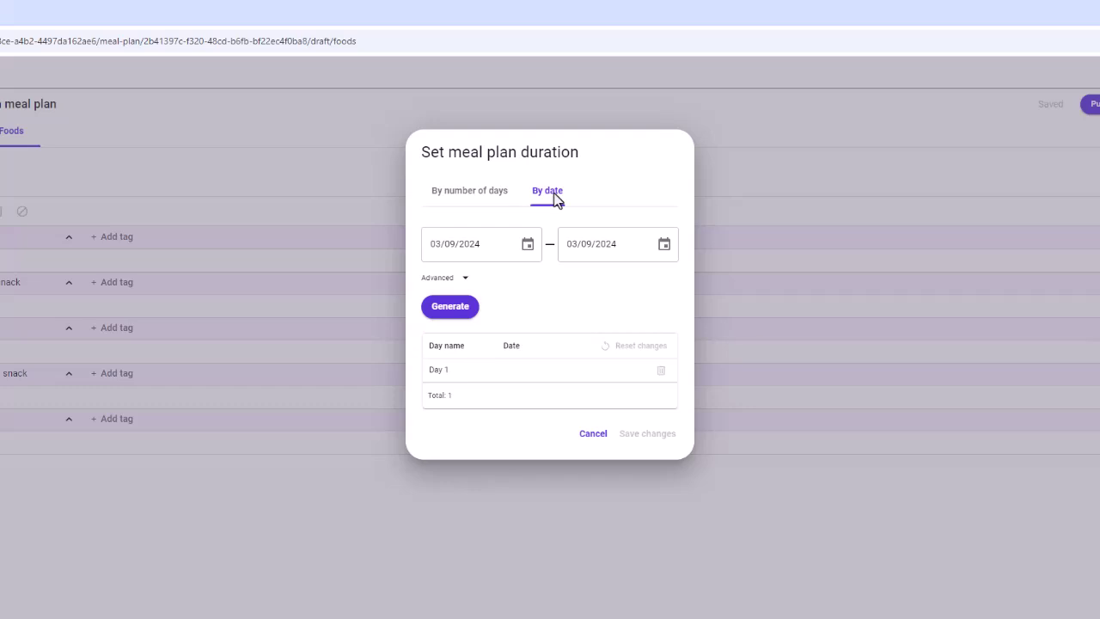
pyautogui.click(476, 194)
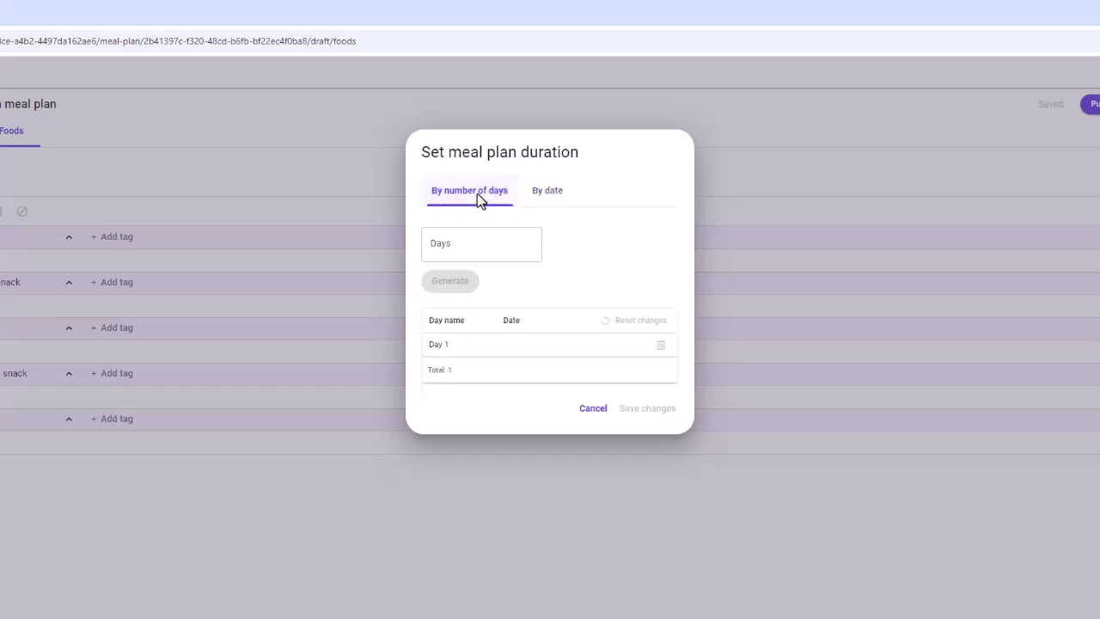
pyautogui.click(453, 248)
pyautogui.write('7')
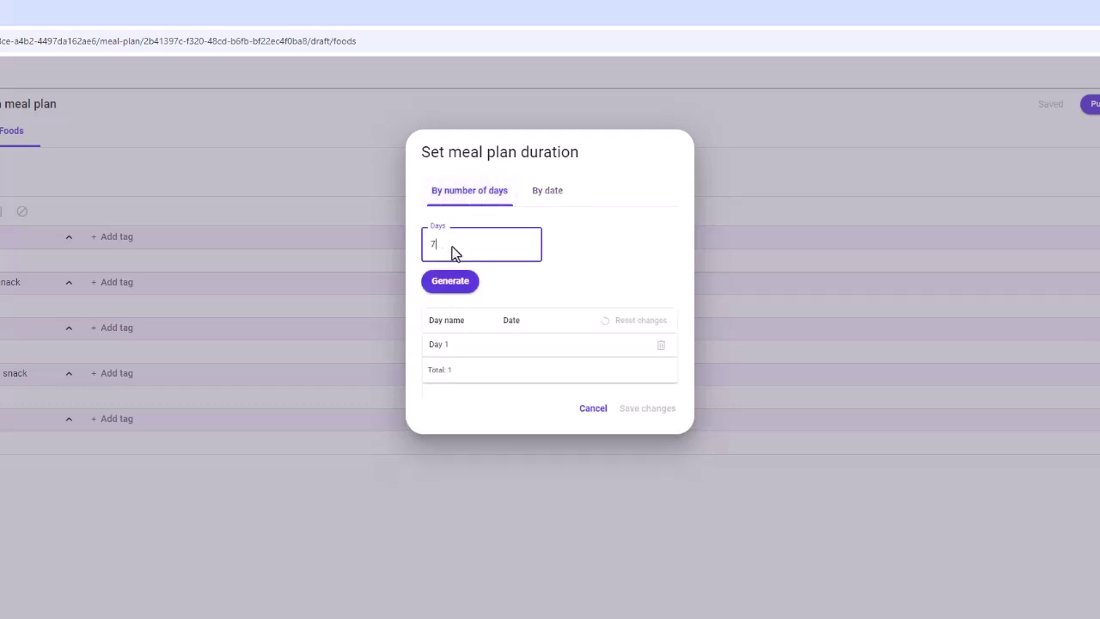
pyautogui.click(449, 283)
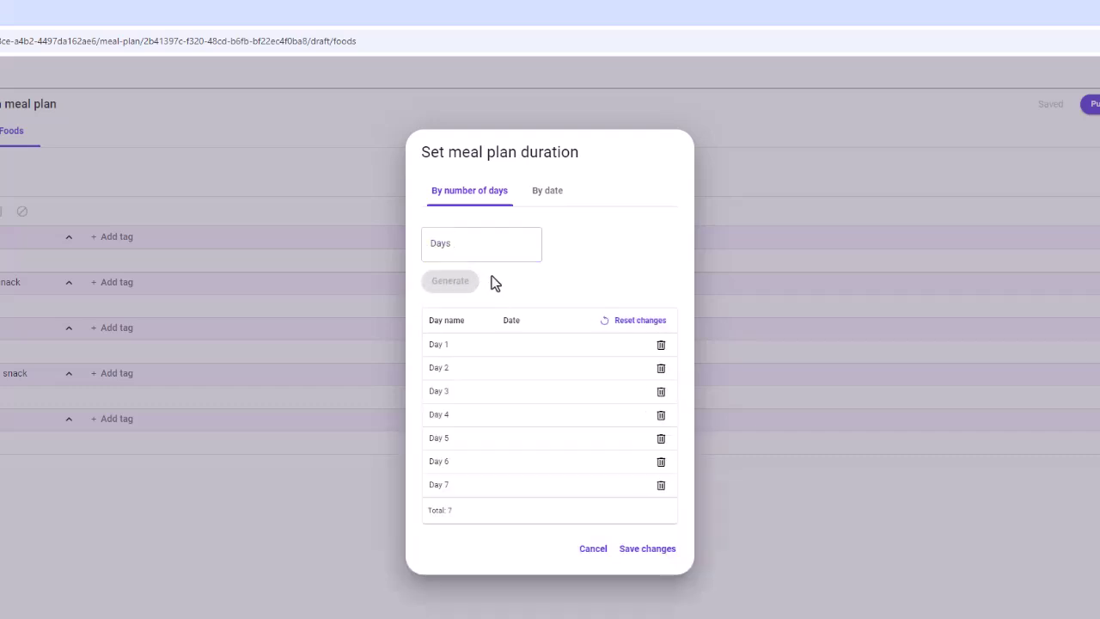
# Rename Day 1 to Monday, delete Day 7 and save the six-day duration
pyautogui.click(456, 346)
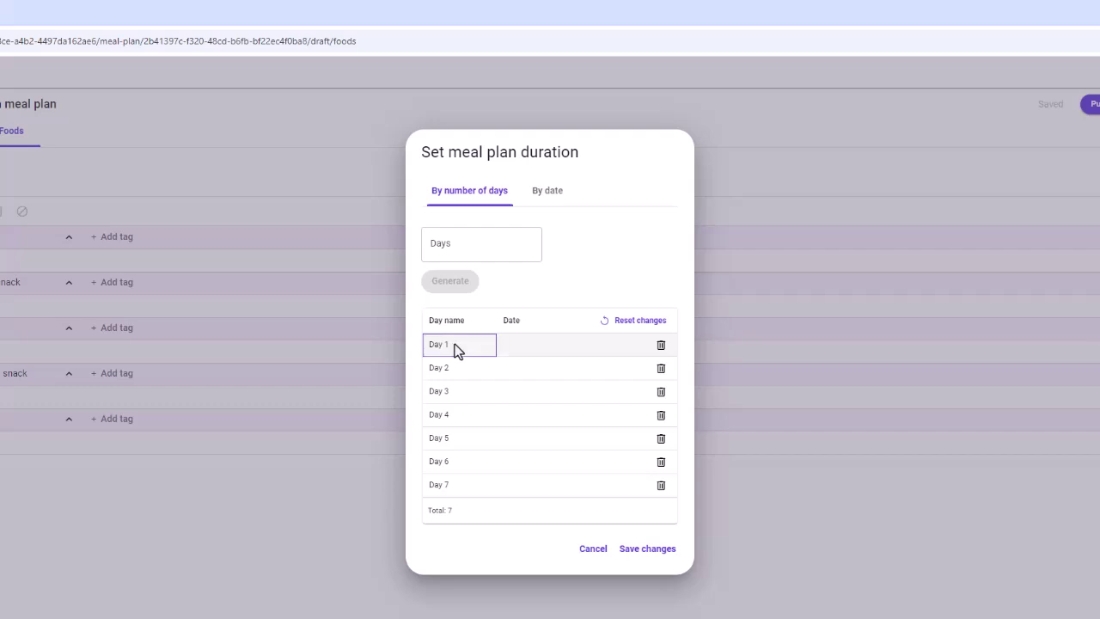
pyautogui.write('Monday')
pyautogui.press('Return')
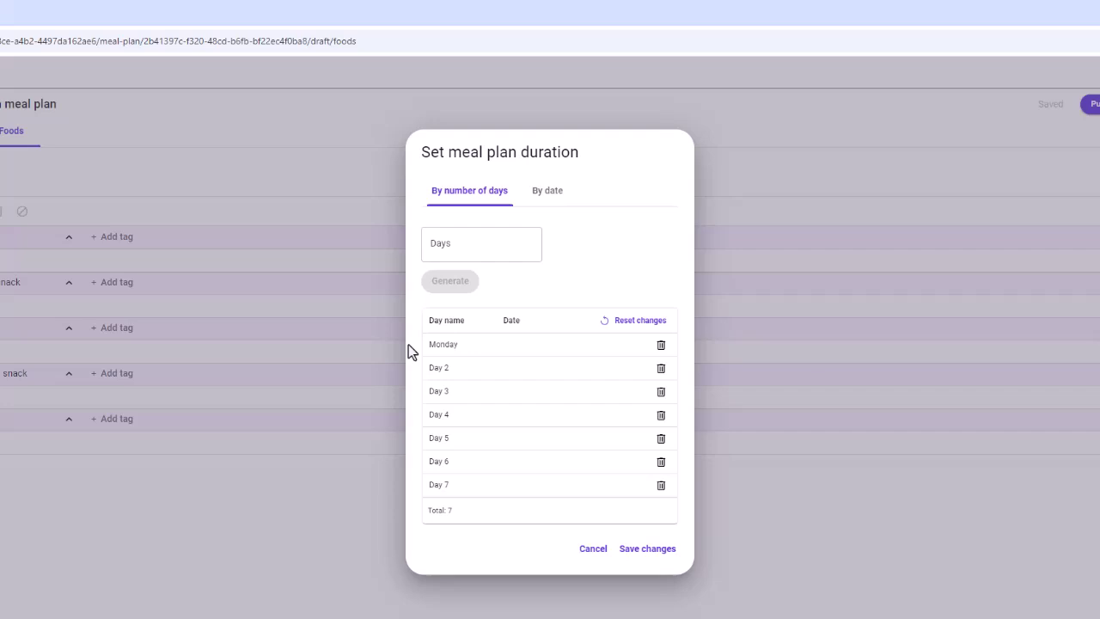
pyautogui.click(661, 487)
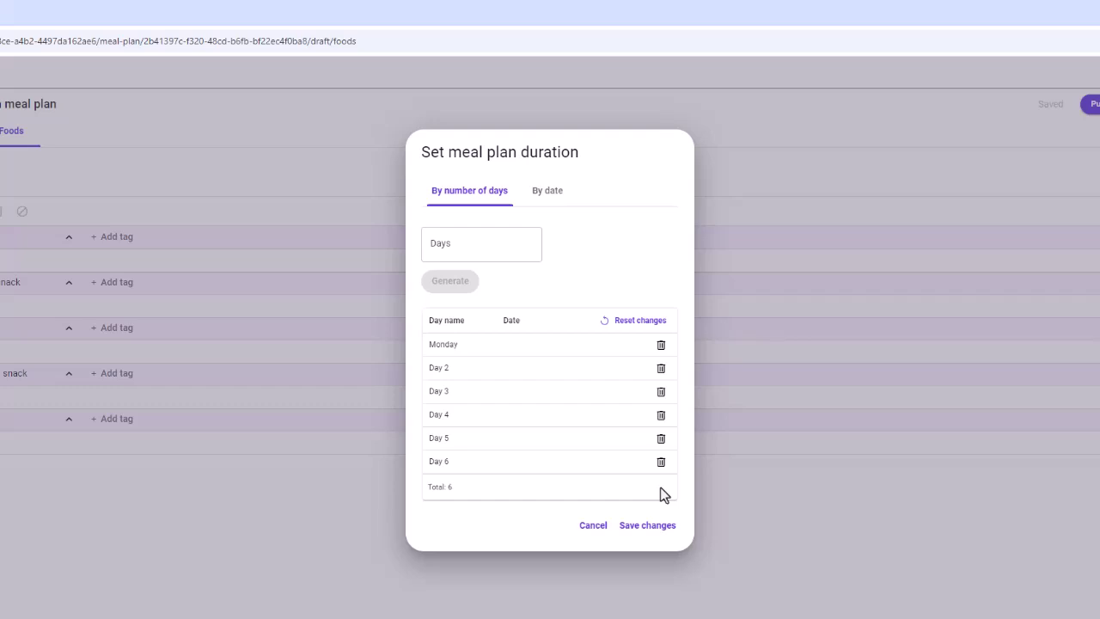
pyautogui.click(646, 525)
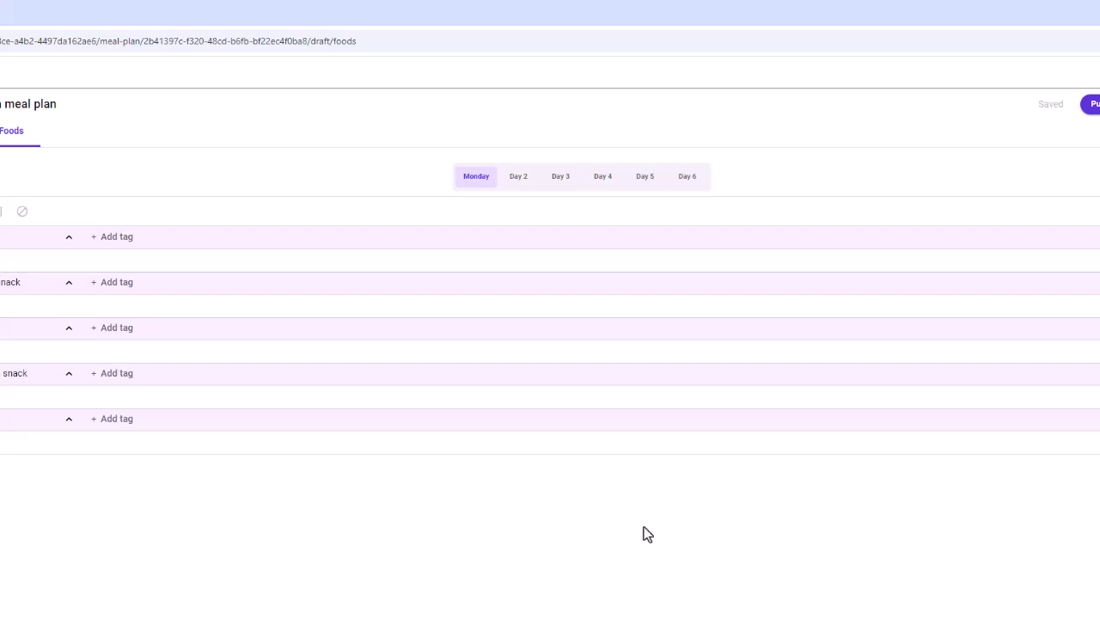
pyautogui.click(10, 211)
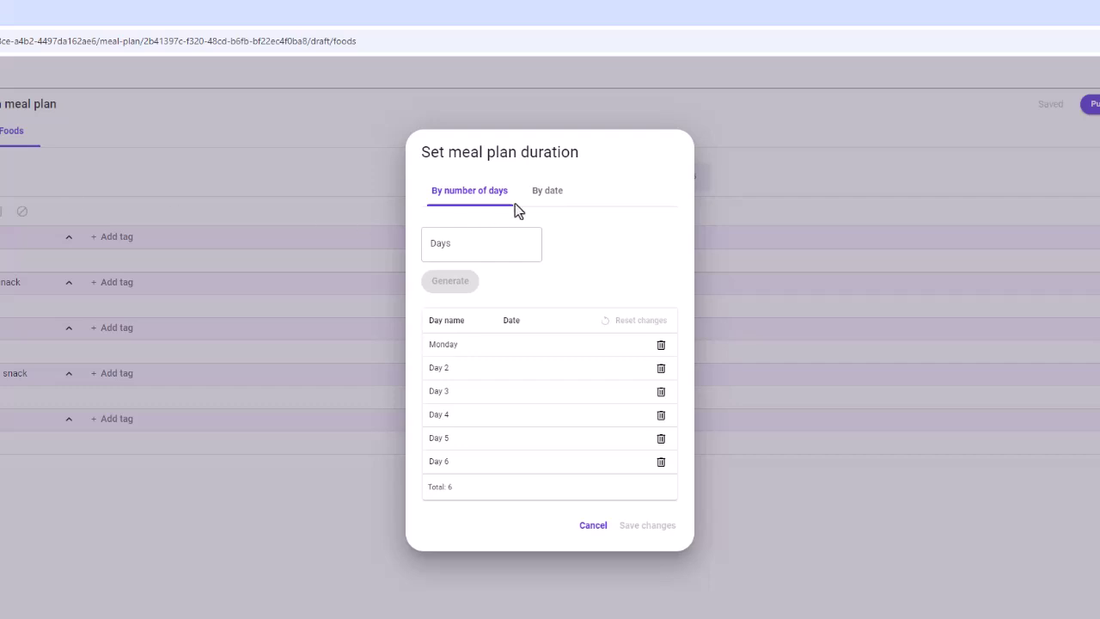
pyautogui.click(553, 191)
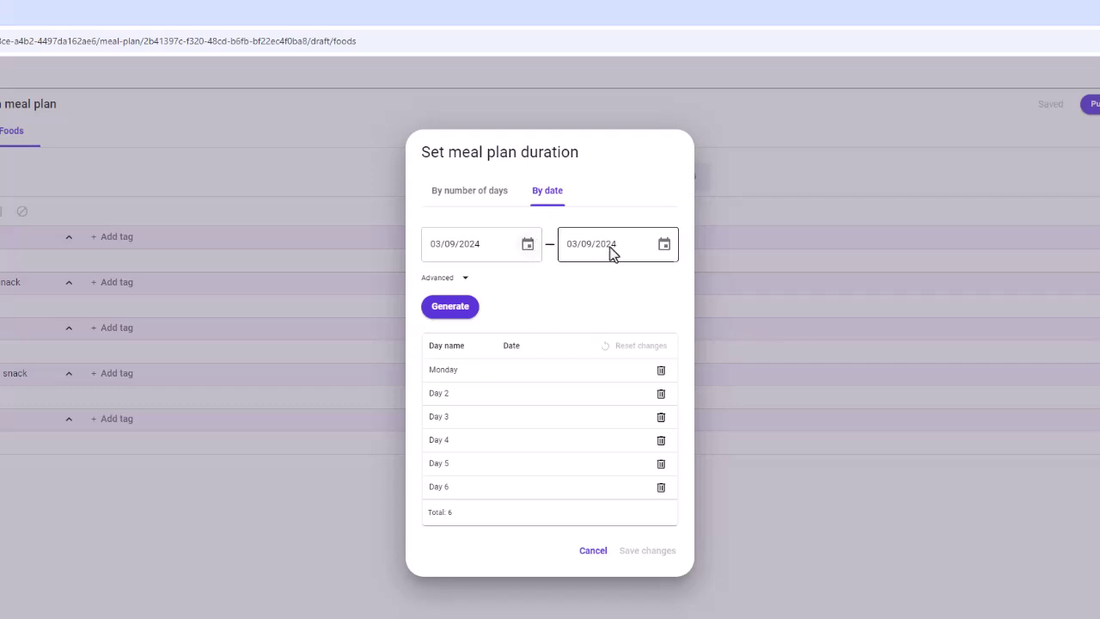
pyautogui.click(665, 248)
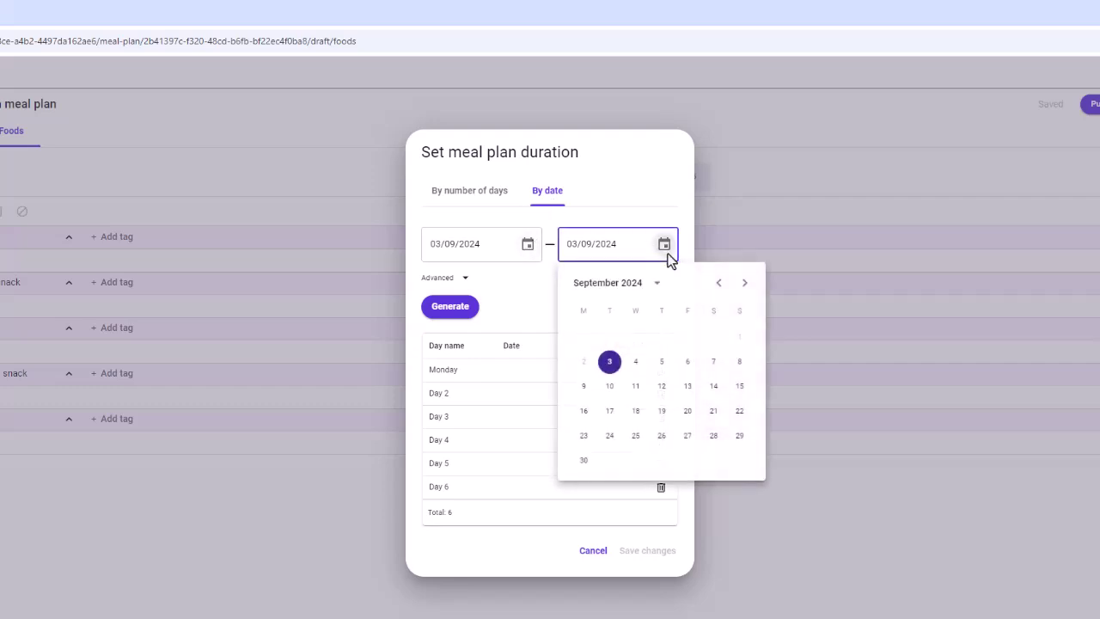
pyautogui.click(739, 362)
pyautogui.click(457, 309)
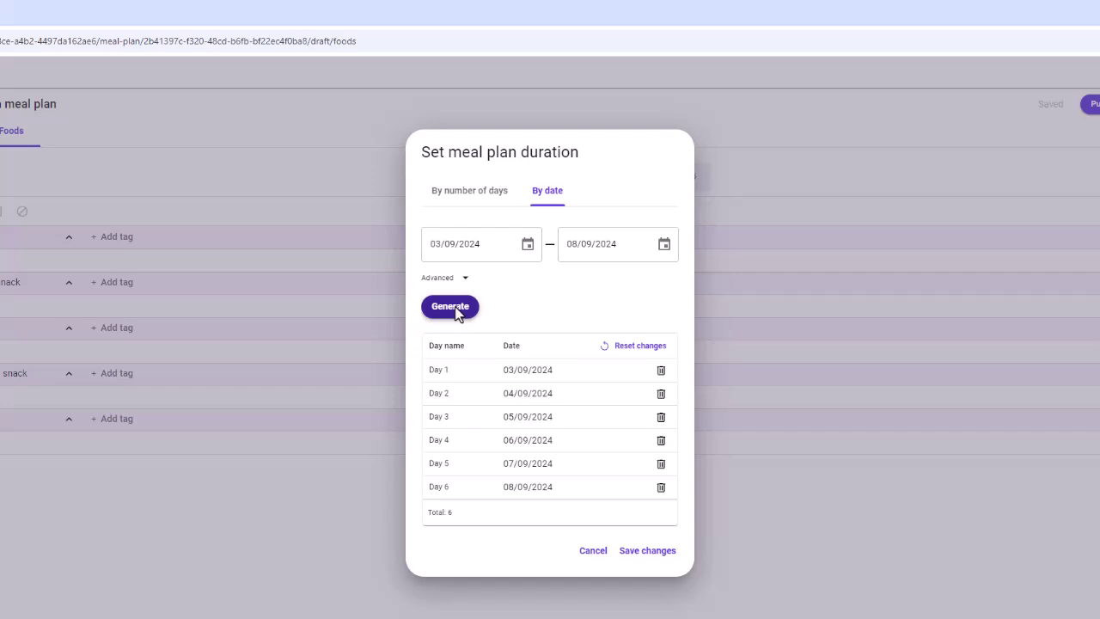
pyautogui.click(456, 280)
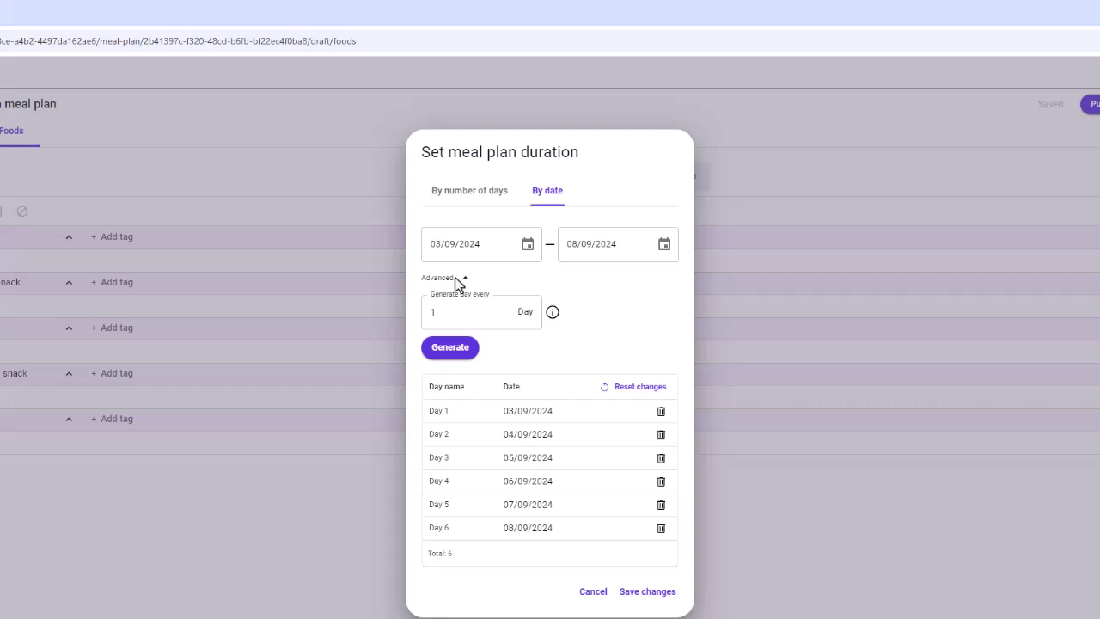
pyautogui.click(594, 592)
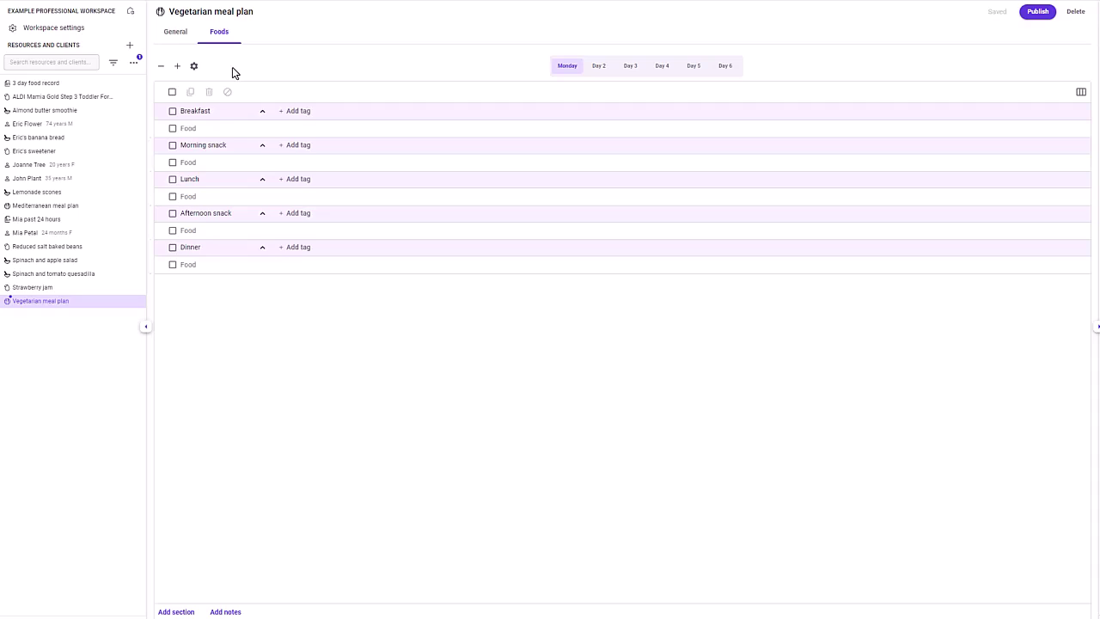
pyautogui.click(198, 130)
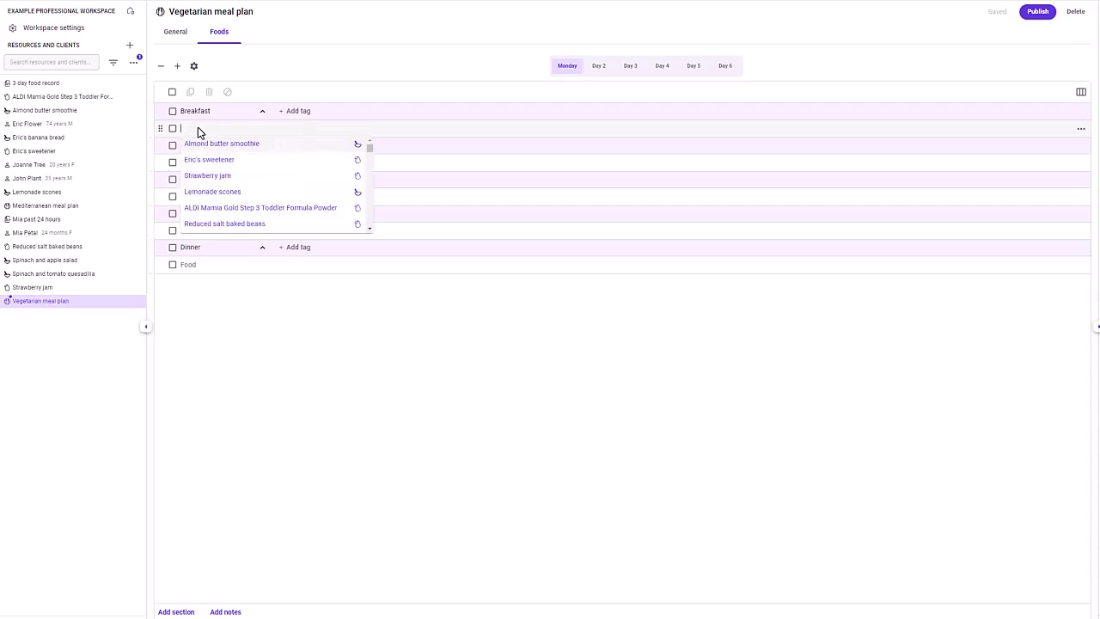
# Add 2 scrambled eggs and almond butter smoothie to Monday Breakfast, muesli bar to Morning snack
pyautogui.write('scrambled eggs')
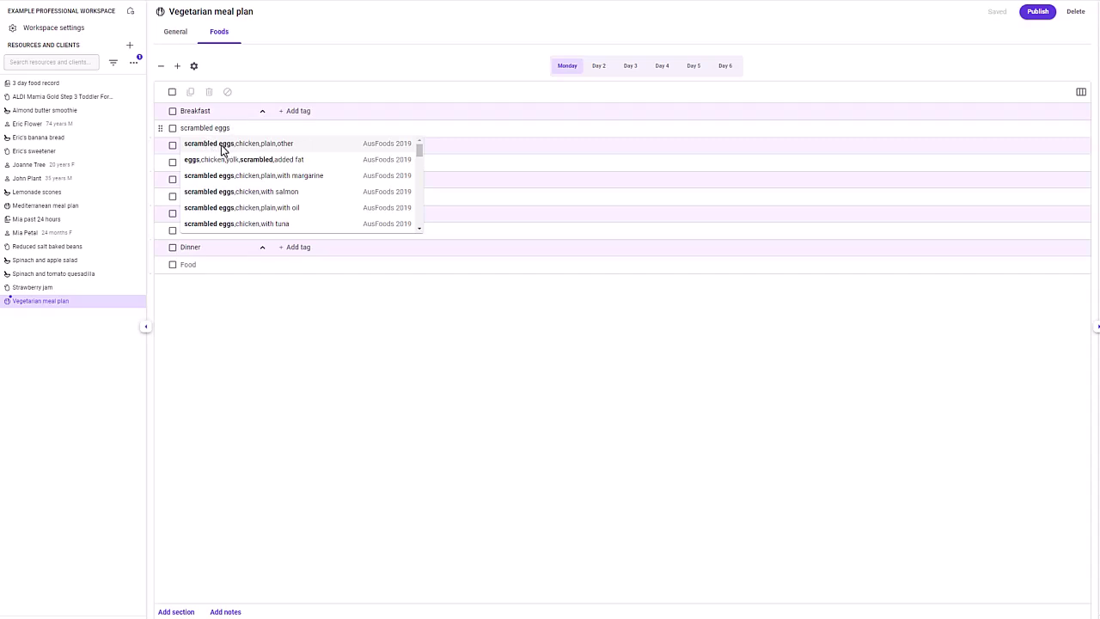
pyautogui.click(221, 144)
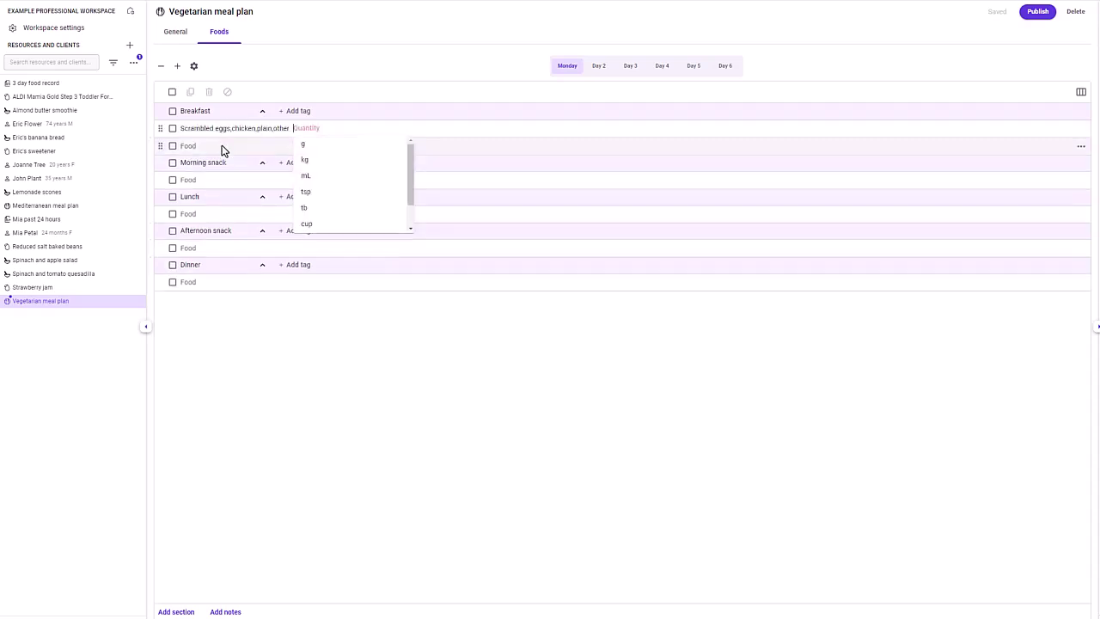
pyautogui.scroll(-1, 323, 169)
pyautogui.write('2')
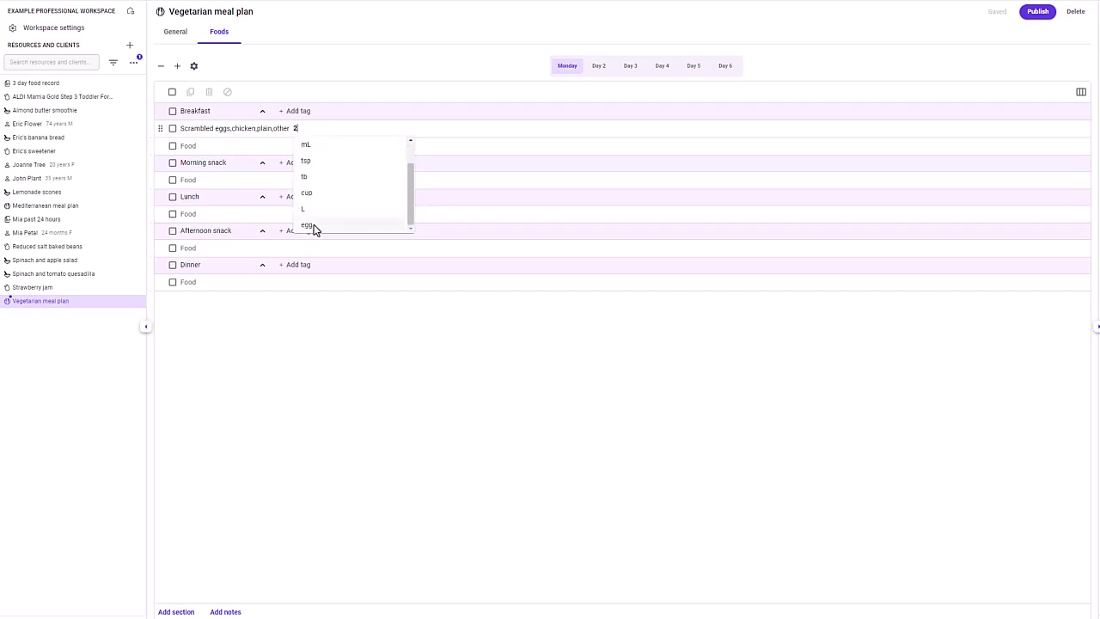
pyautogui.click(310, 225)
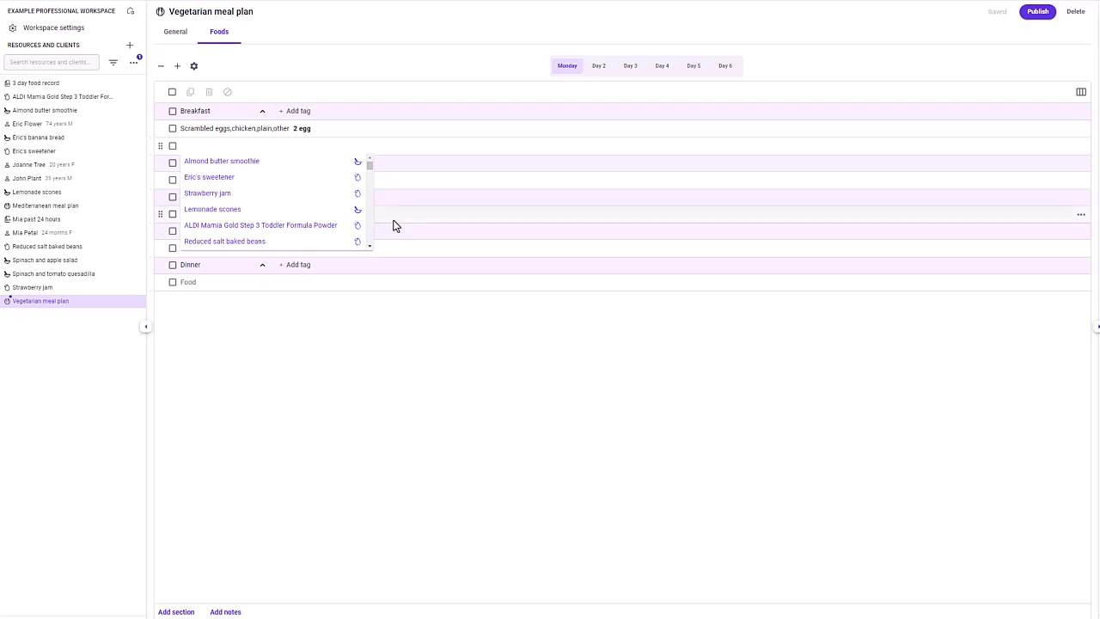
pyautogui.click(323, 129)
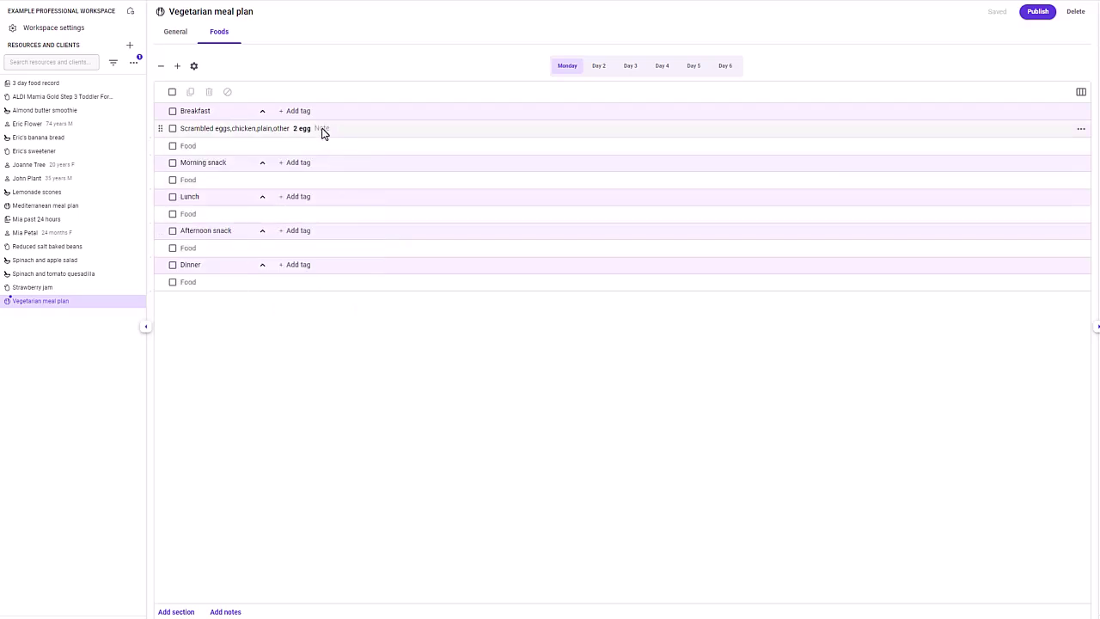
pyautogui.click(238, 150)
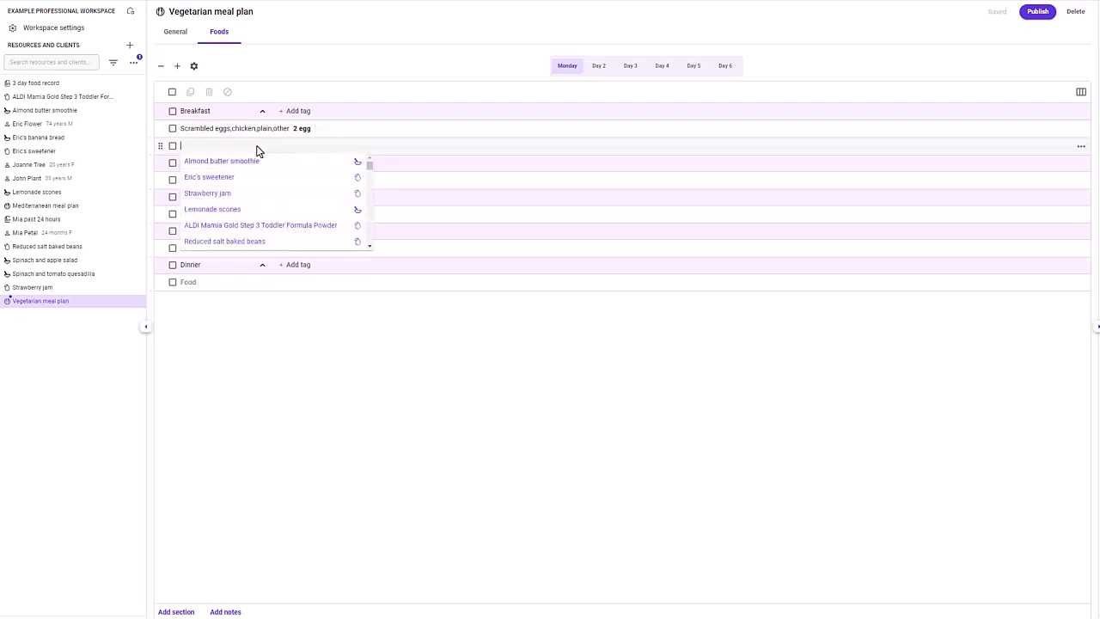
pyautogui.click(254, 162)
pyautogui.click(206, 198)
pyautogui.write('muesli bar')
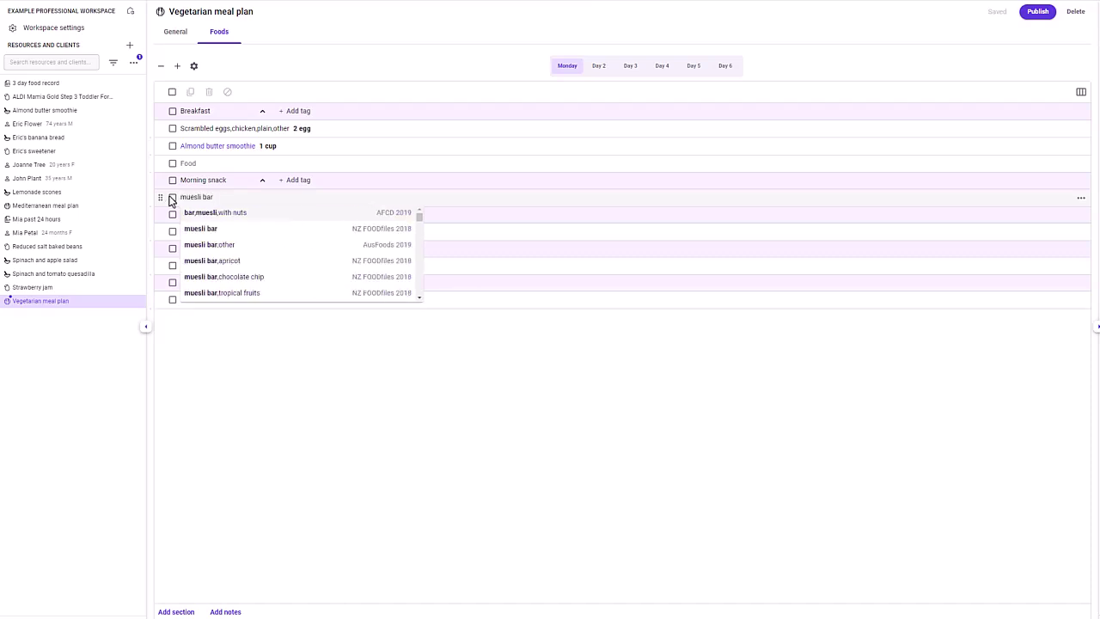
pyautogui.click(215, 212)
# Add salad sandwich and fruit garden salad to Lunch, 50 mixed nuts to Afternoon snack
pyautogui.click(405, 252)
pyautogui.write('salad sandwich')
pyautogui.click(252, 284)
pyautogui.write('fruit salad')
pyautogui.click(241, 279)
pyautogui.click(415, 318)
pyautogui.write('mixed nuts')
pyautogui.click(335, 334)
pyautogui.write('50')
pyautogui.click(419, 369)
# Add tofu and vegetable stir fry and boiled brown rice to Monday Dinner
pyautogui.write('tofu stir fry')
pyautogui.click(299, 401)
pyautogui.click(341, 388)
pyautogui.write('rice')
pyautogui.click(318, 421)
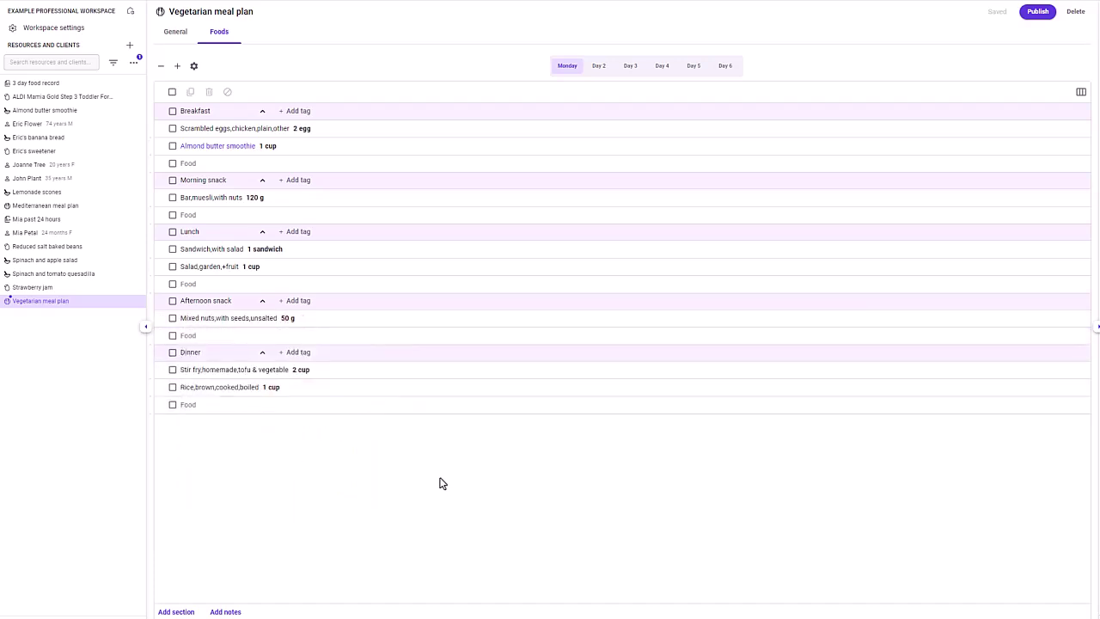
# Fill Day 2 with yoghurt, muesli, banana, chia, 2 tb hommus, crackers, omelette, spinach, potato and 0.5 beans
pyautogui.click(597, 65)
pyautogui.click(376, 133)
pyautogui.write('yoghurtmueslibananachiahommus2')
pyautogui.click(267, 311)
pyautogui.write('crackeromelette')
pyautogui.click(253, 312)
pyautogui.click(269, 319)
pyautogui.write('spinachbarpotatobeans0.5')
pyautogui.click(300, 478)
# Fill Day 3 with smoothie, cashews, sandwich and tofu
pyautogui.click(630, 66)
pyautogui.write('smoothiecashewssandwichtofu')
pyautogui.click(272, 334)
# Fill Day 4 with turkish bread, avocado, vegemite, eggs, salad, hommus, celery, pasta, sauce and mixed vegetables
pyautogui.click(661, 65)
pyautogui.write('bread')
pyautogui.click(253, 174)
pyautogui.click(271, 191)
pyautogui.write('avocadovegemiteeggssaladhommus')
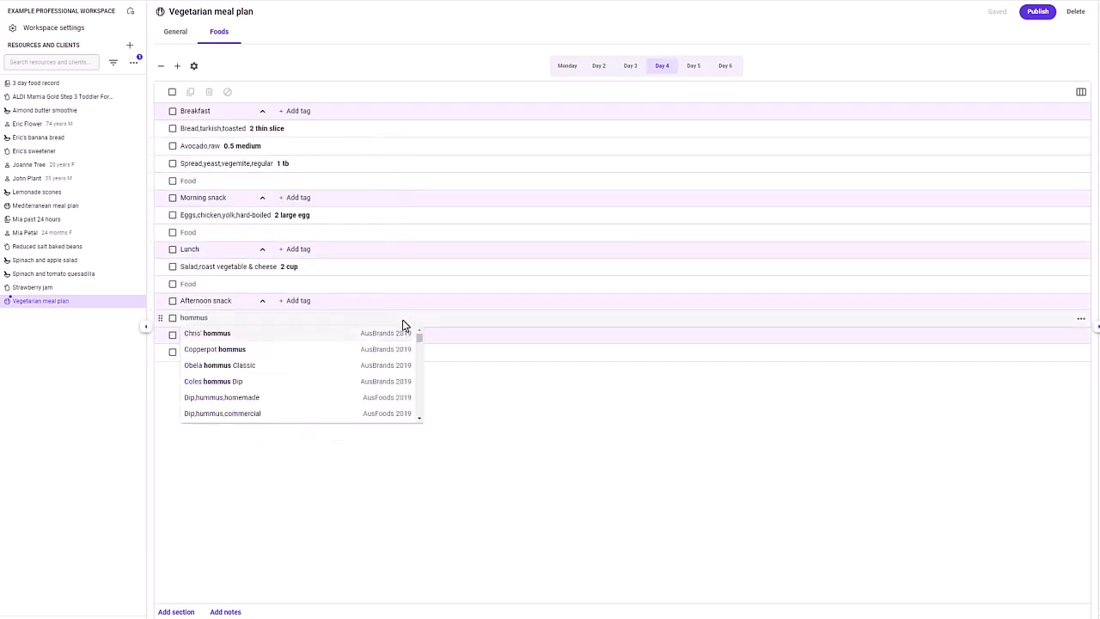
pyautogui.write('celery')
pyautogui.click(187, 386)
pyautogui.write('pasta')
pyautogui.click(238, 402)
pyautogui.write('sauce')
pyautogui.click(284, 418)
pyautogui.write('mixed vegetables')
pyautogui.click(258, 453)
# Fill Day 5 with omelette, cheese, crackers, wrap, carrot for Afternoon snack and a Dinner food
pyautogui.click(694, 65)
pyautogui.write('omelette')
pyautogui.click(220, 162)
pyautogui.write('cheesecrackerwrap')
pyautogui.click(187, 318)
pyautogui.write('carrot')
pyautogui.click(221, 333)
pyautogui.click(187, 368)
# Fill Day 6 with greek yoghurt, fruit salad, nuts, chocolate, salad, celery, Obela Hommus Classic and spinach
pyautogui.click(258, 386)
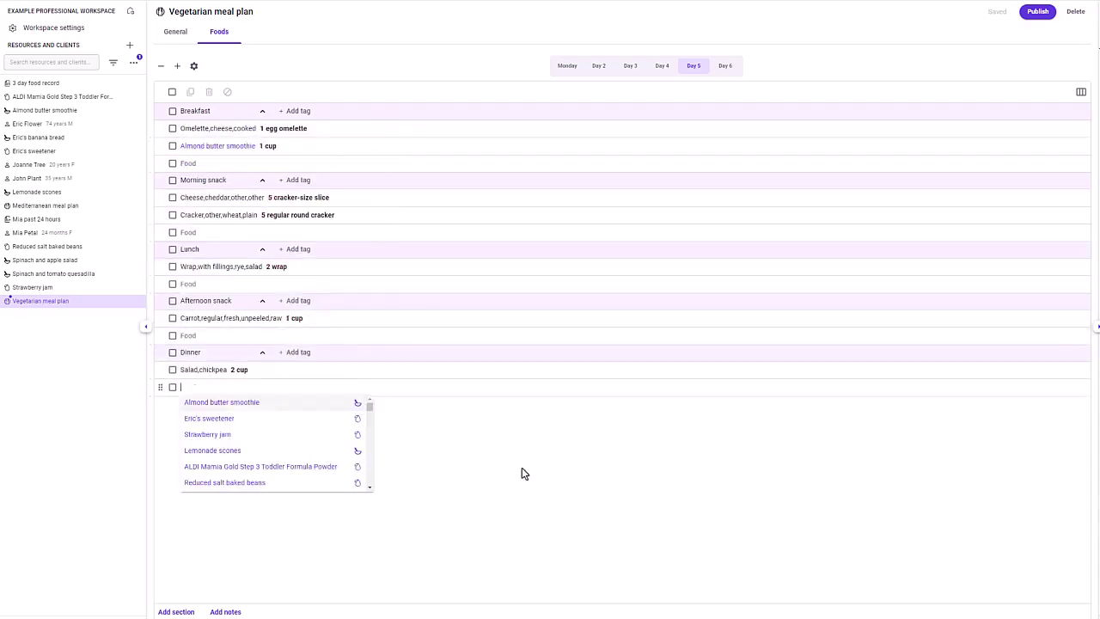
pyautogui.click(725, 66)
pyautogui.click(187, 128)
pyautogui.write('greek yoghurt')
pyautogui.click(289, 163)
pyautogui.write('fruit saladnuts')
pyautogui.click(187, 215)
pyautogui.write('chocolatesalad')
pyautogui.click(332, 287)
pyautogui.write('celeryhommus')
pyautogui.press('Return')
pyautogui.click(187, 387)
pyautogui.write('spinach')
pyautogui.press('Return')
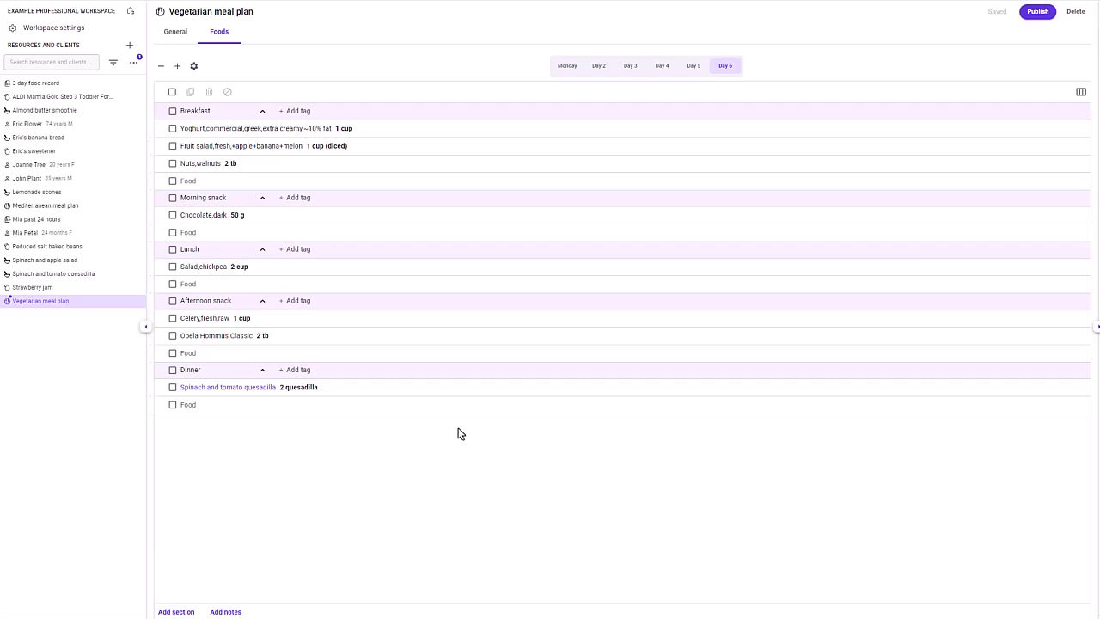
# Rename Day 6's Breakfast section to 'Morning meal'
pyautogui.doubleClick(204, 119)
pyautogui.write('Morning meal')
pyautogui.press('Return')
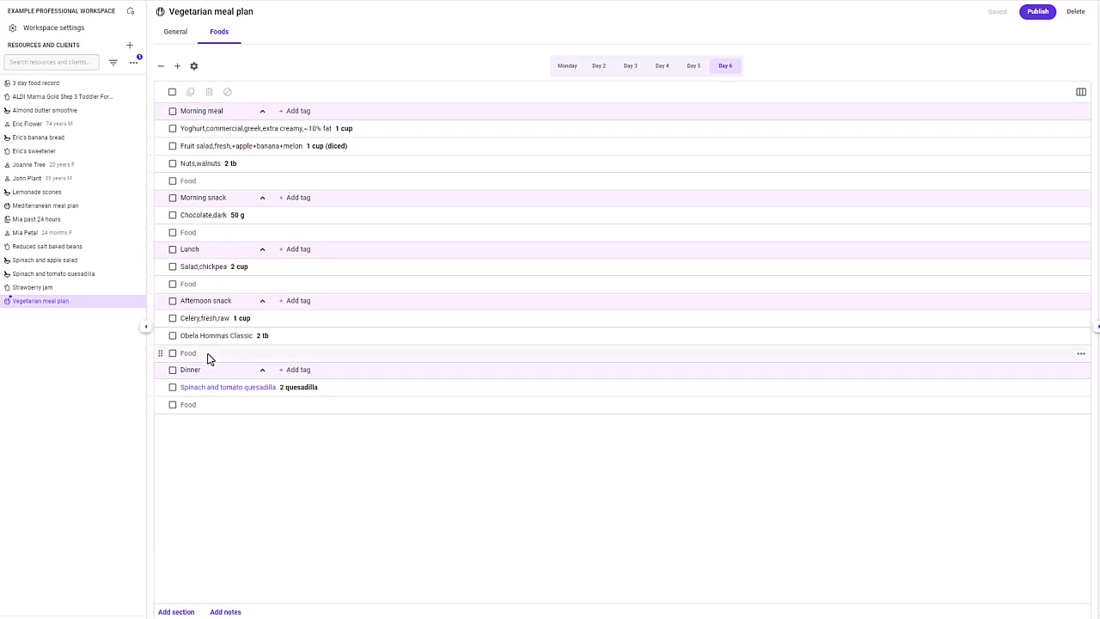
# Add a new meal section and a notes section to Day 6, then delete both
pyautogui.click(176, 612)
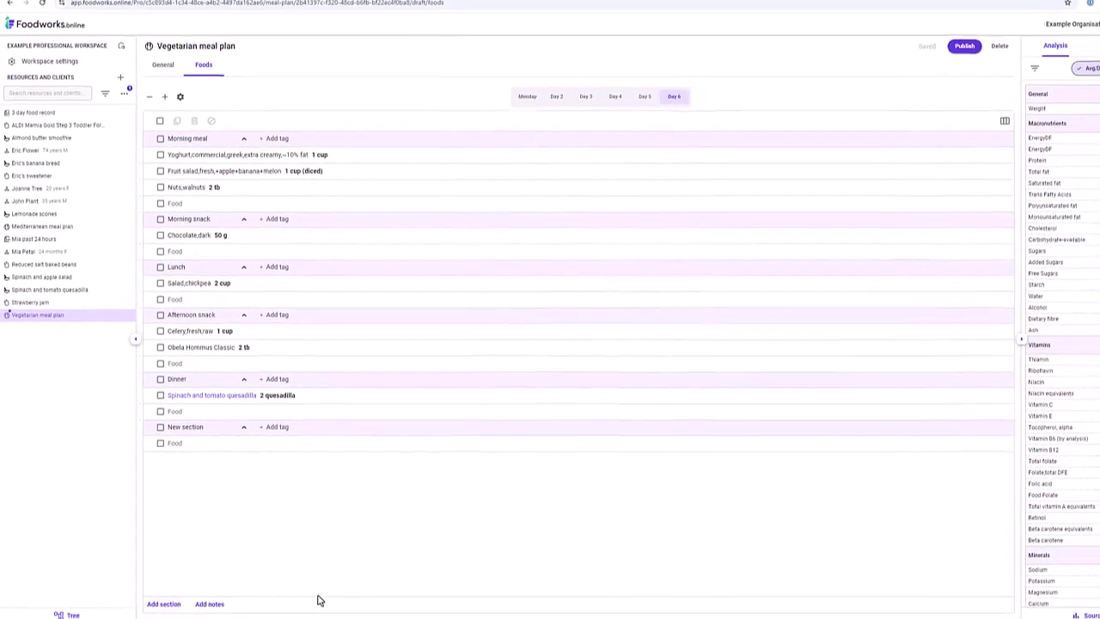
pyautogui.click(1003, 431)
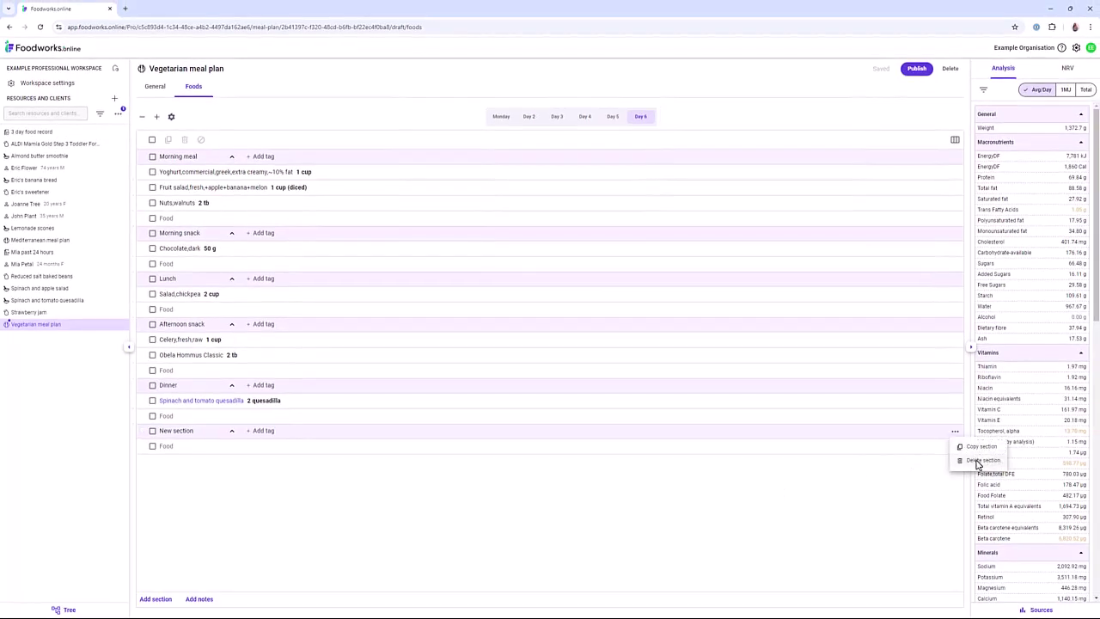
pyautogui.click(976, 462)
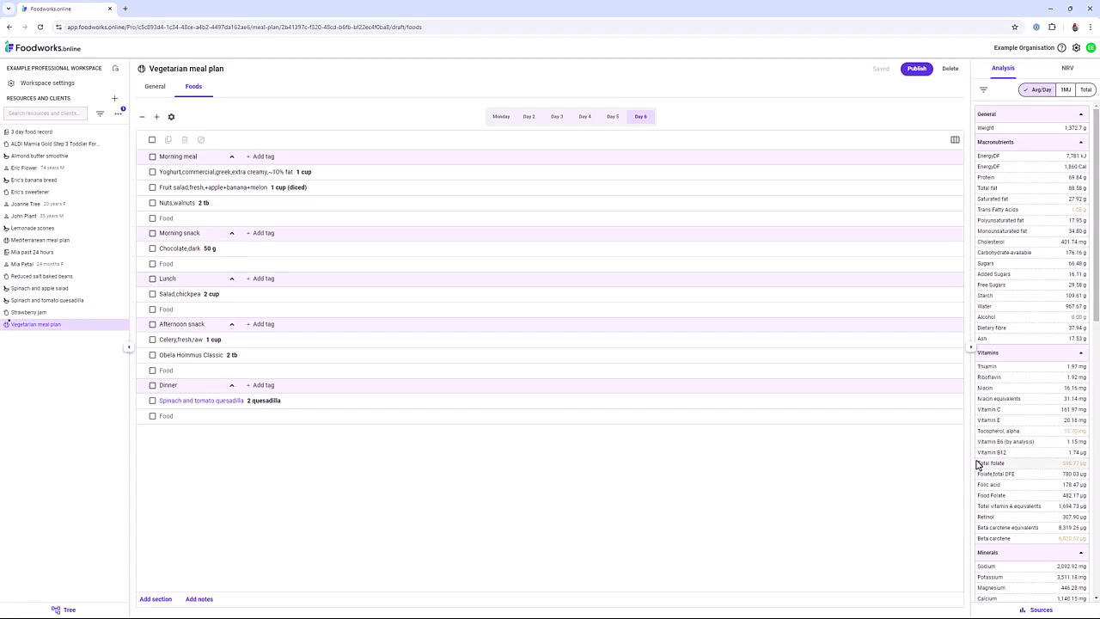
pyautogui.click(200, 599)
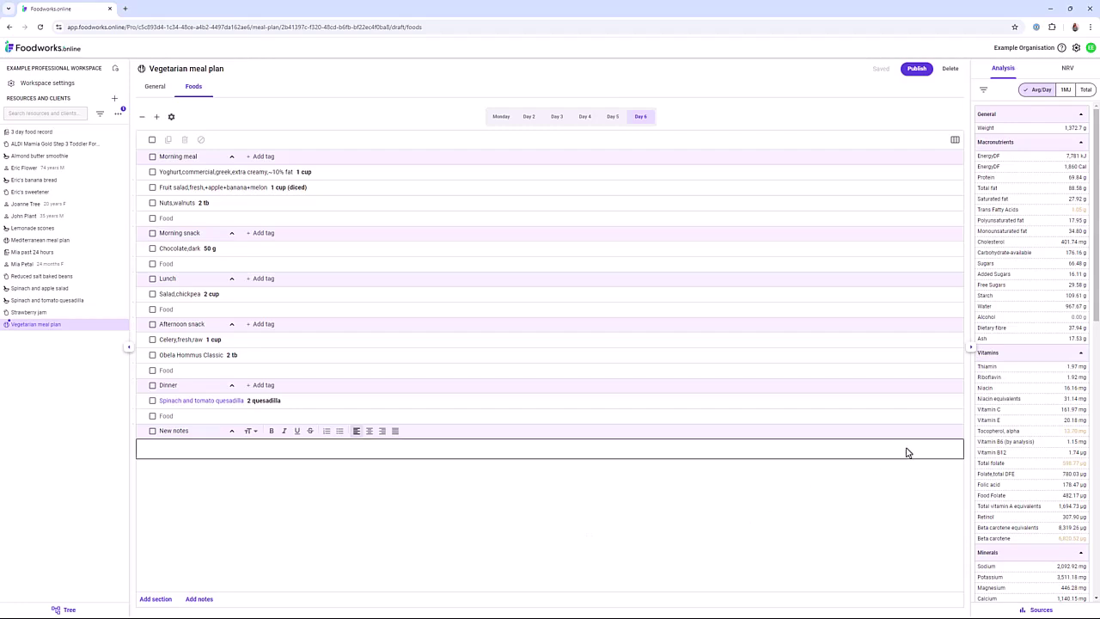
pyautogui.click(954, 434)
pyautogui.click(975, 459)
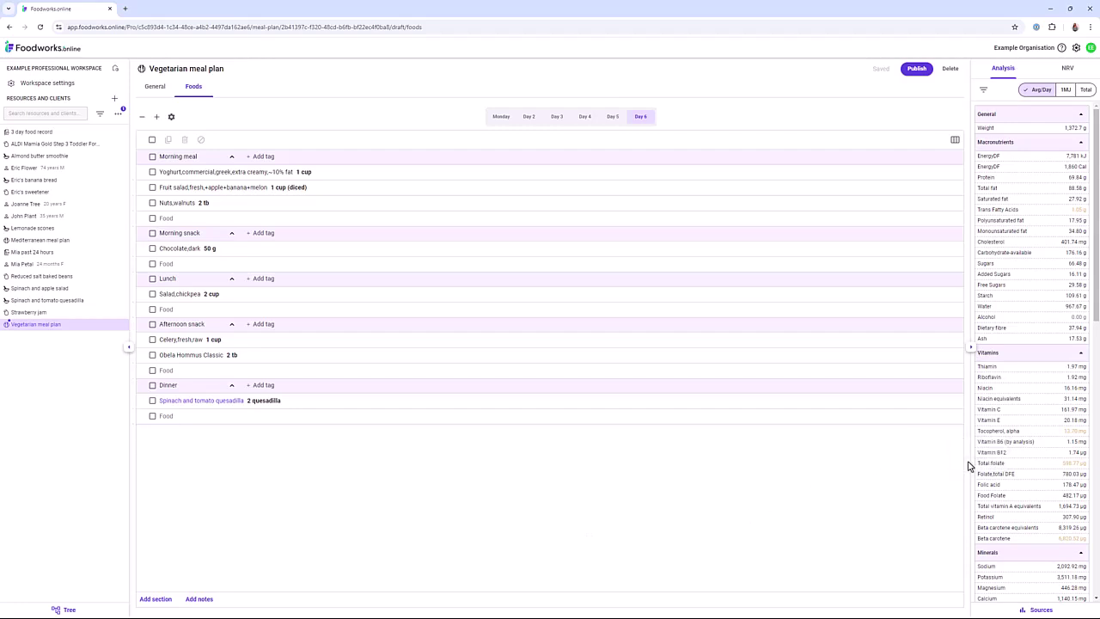
# Copy the Afternoon snack section and paste it below Dinner
pyautogui.click(955, 328)
pyautogui.click(967, 341)
pyautogui.click(955, 388)
pyautogui.moveTo(999, 402)
pyautogui.click(1054, 419)
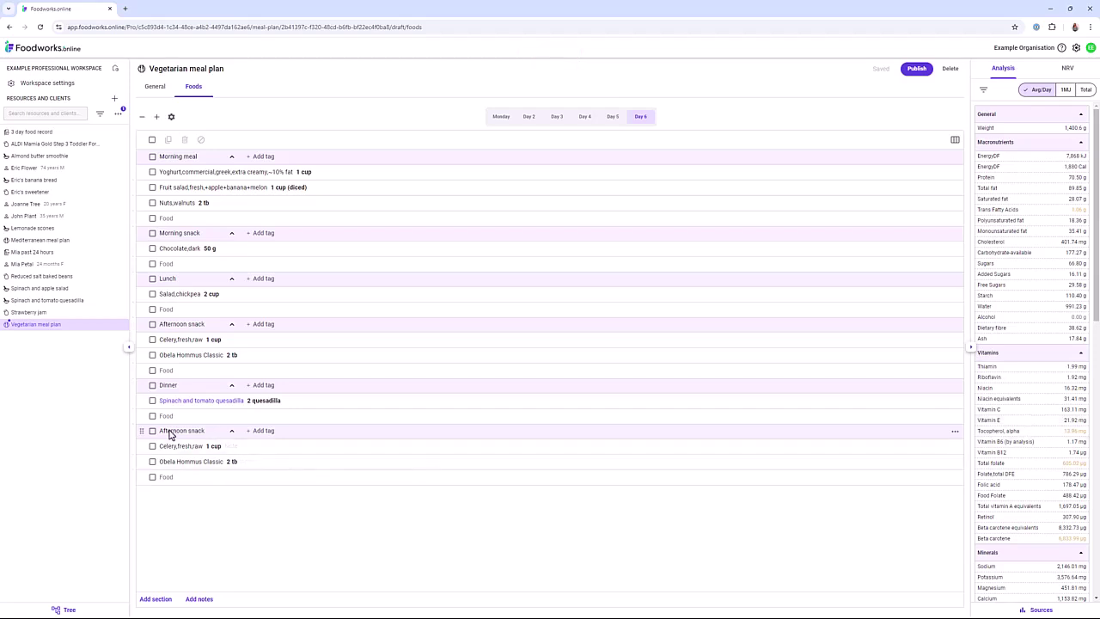
# Move the second Afternoon snack above Lunch and tag Day 6 and Day 5 first meals Breakfast
pyautogui.moveTo(143, 431); pyautogui.dragTo(138, 273)
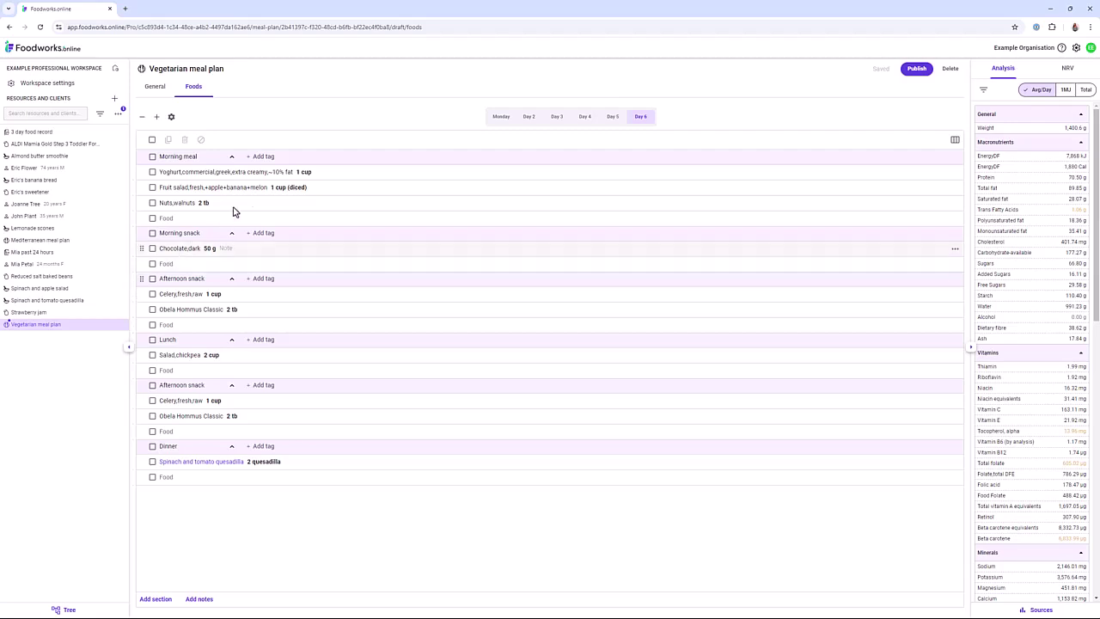
pyautogui.click(262, 161)
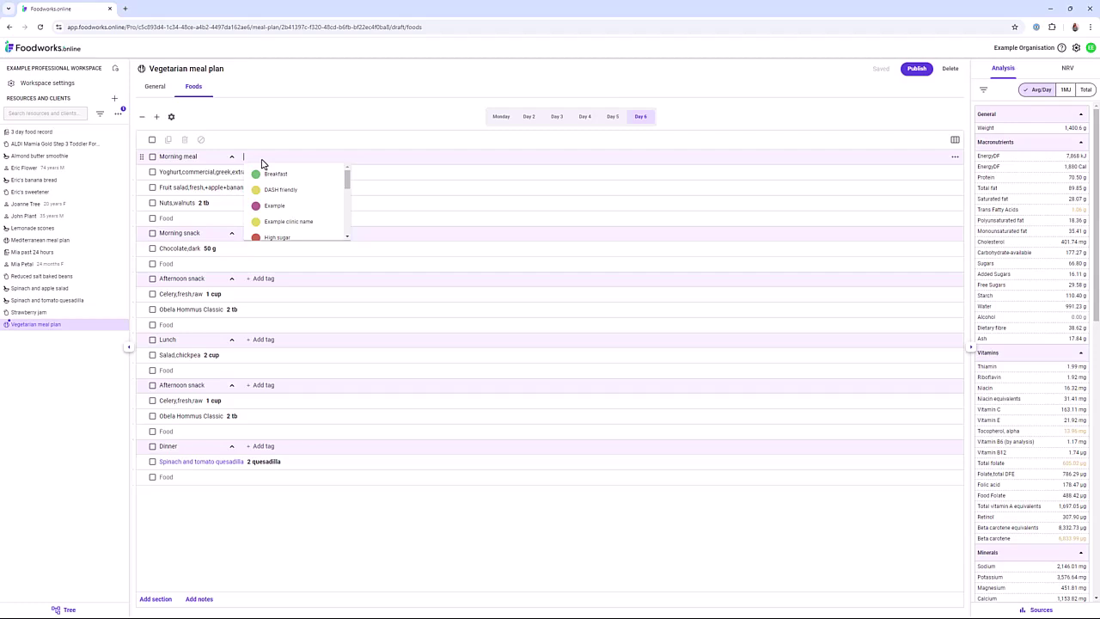
pyautogui.click(276, 174)
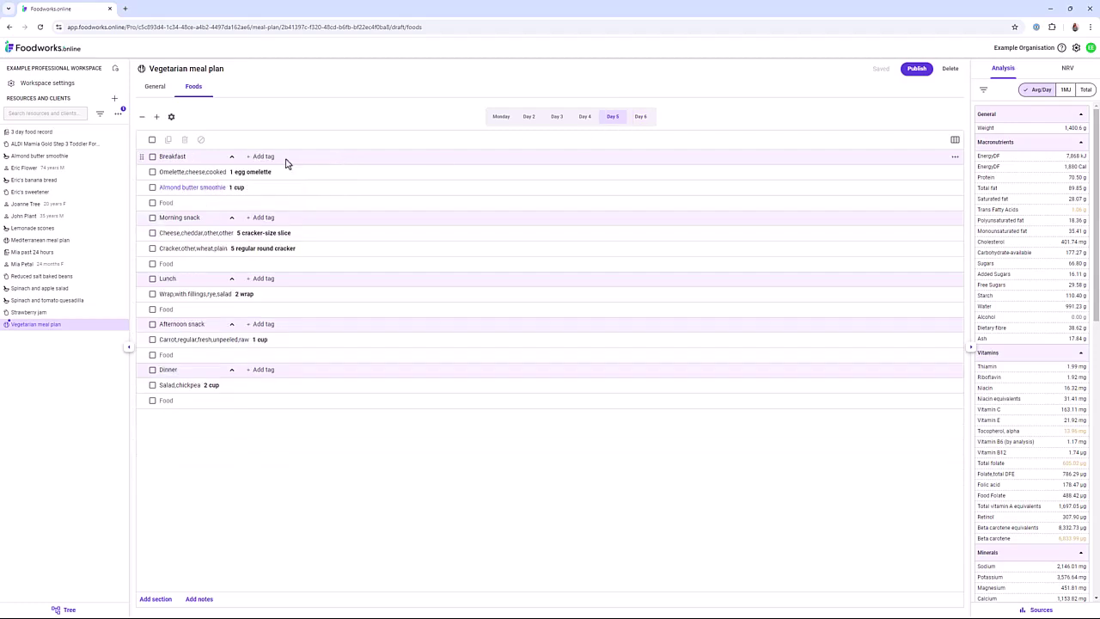
pyautogui.click(262, 157)
pyautogui.click(276, 174)
# Tag the first meal of Days 4, 3, 2 and Monday as Breakfast
pyautogui.click(584, 116)
pyautogui.click(262, 156)
pyautogui.click(275, 175)
pyautogui.click(557, 116)
pyautogui.click(262, 156)
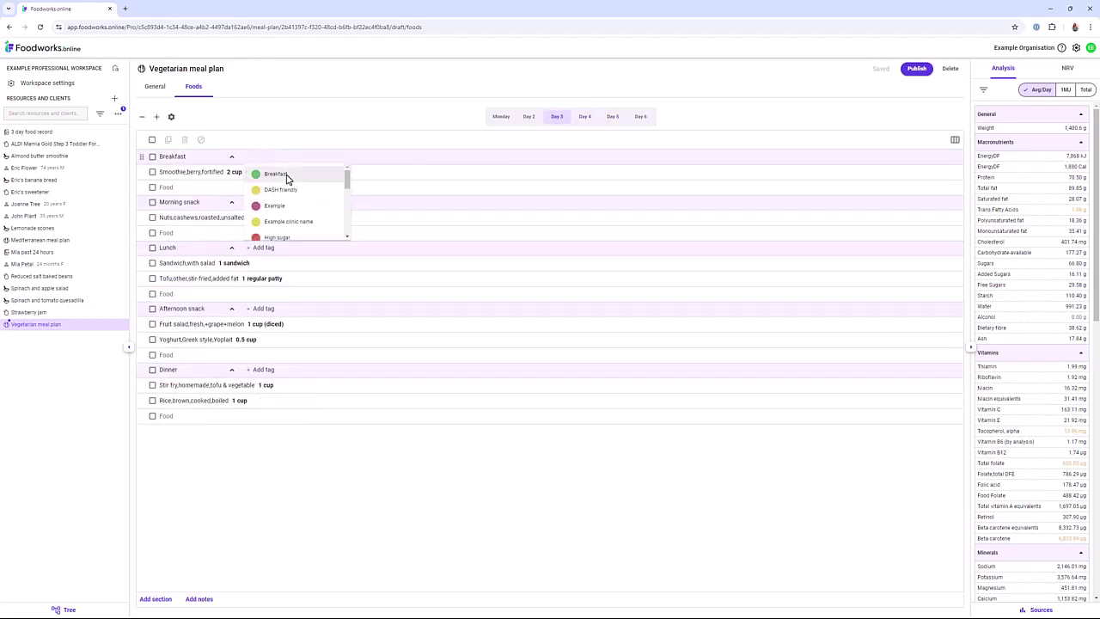
pyautogui.click(276, 175)
pyautogui.click(528, 116)
pyautogui.click(262, 157)
pyautogui.click(276, 175)
pyautogui.click(501, 116)
pyautogui.click(262, 156)
pyautogui.click(276, 174)
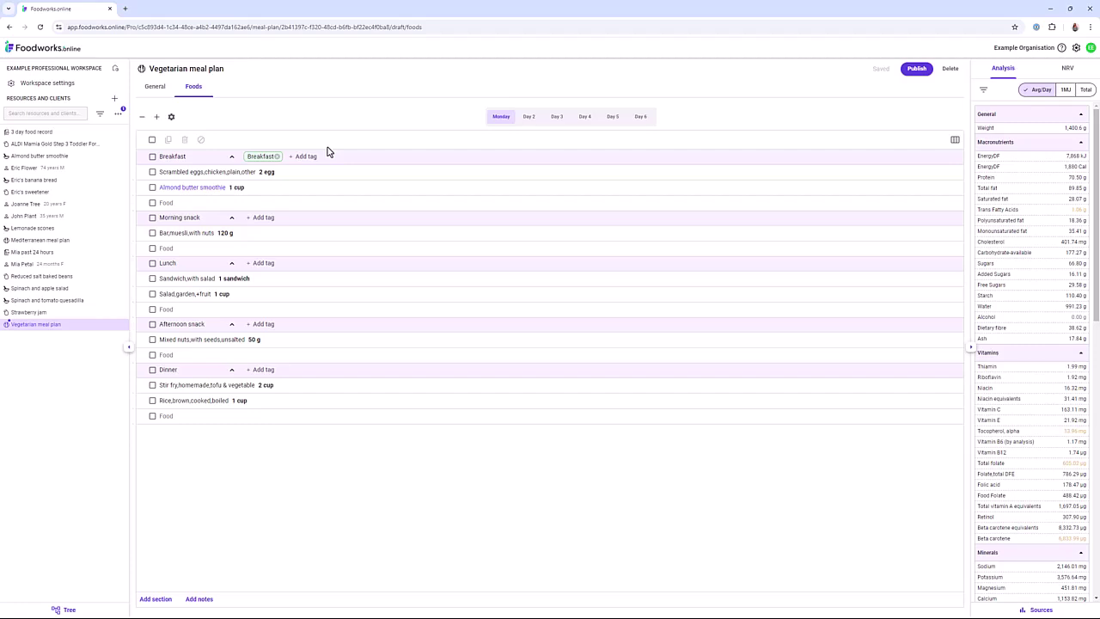
# Copy the Scrambled eggs row and paste it below the Almond butter smoothie
pyautogui.click(954, 172)
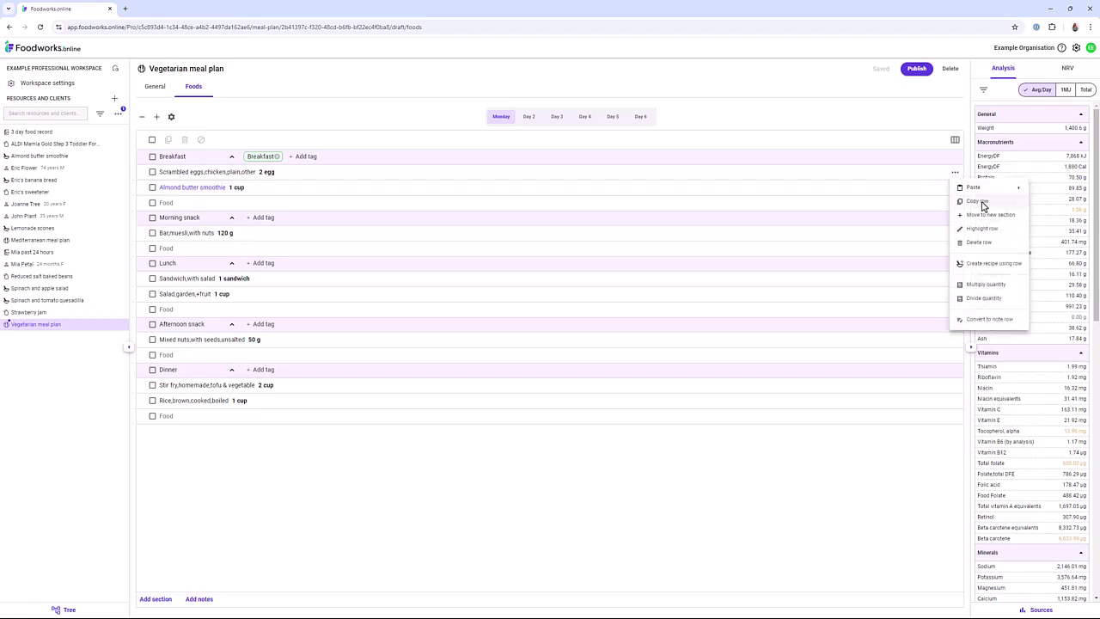
pyautogui.click(979, 201)
pyautogui.click(955, 188)
pyautogui.moveTo(974, 216)
pyautogui.click(1048, 226)
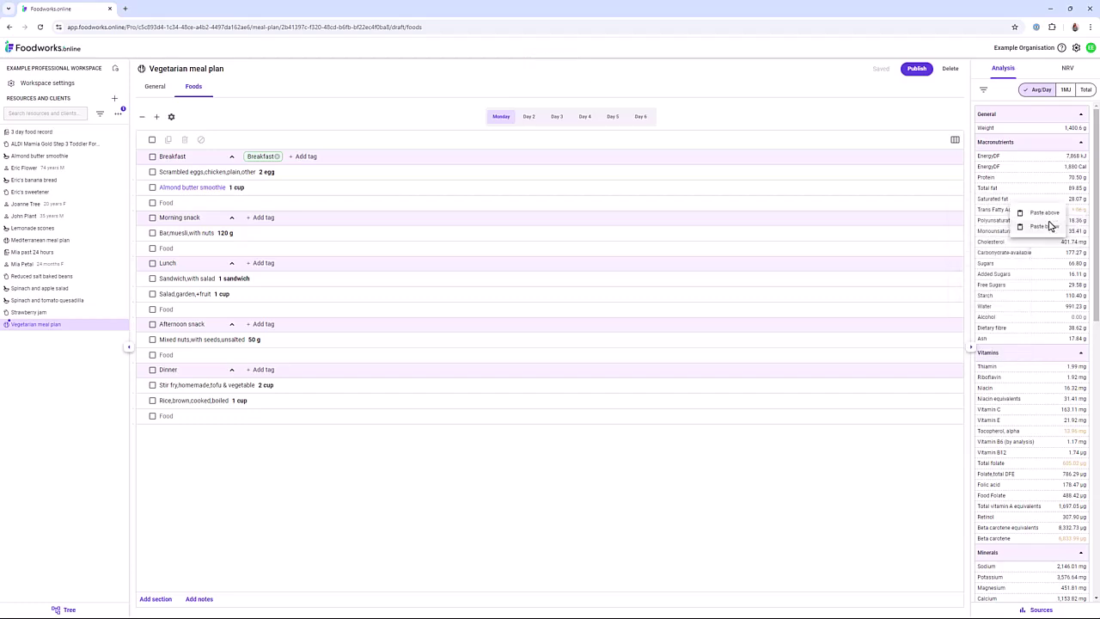
# Move the duplicated eggs into a new section and delete the original Breakfast eggs row
pyautogui.click(955, 191)
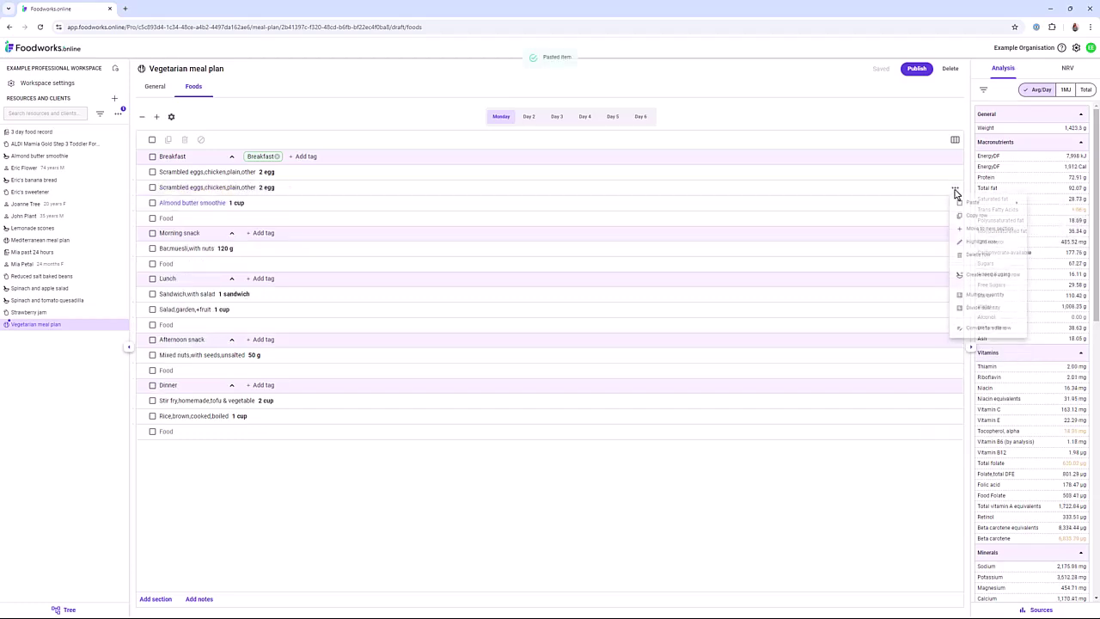
pyautogui.click(988, 230)
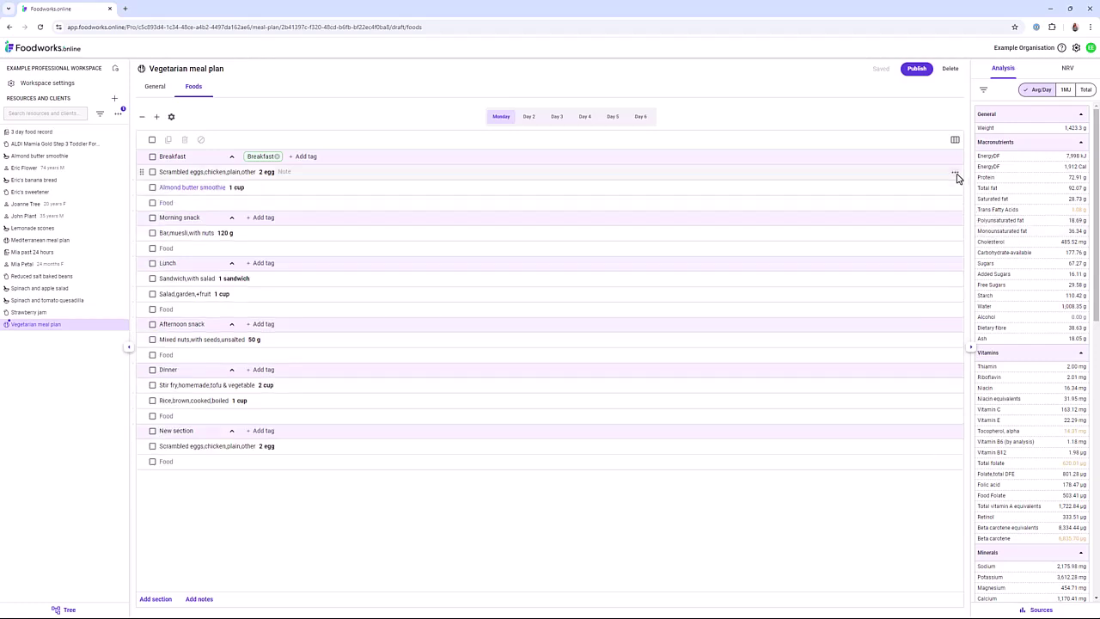
pyautogui.click(956, 173)
pyautogui.click(983, 229)
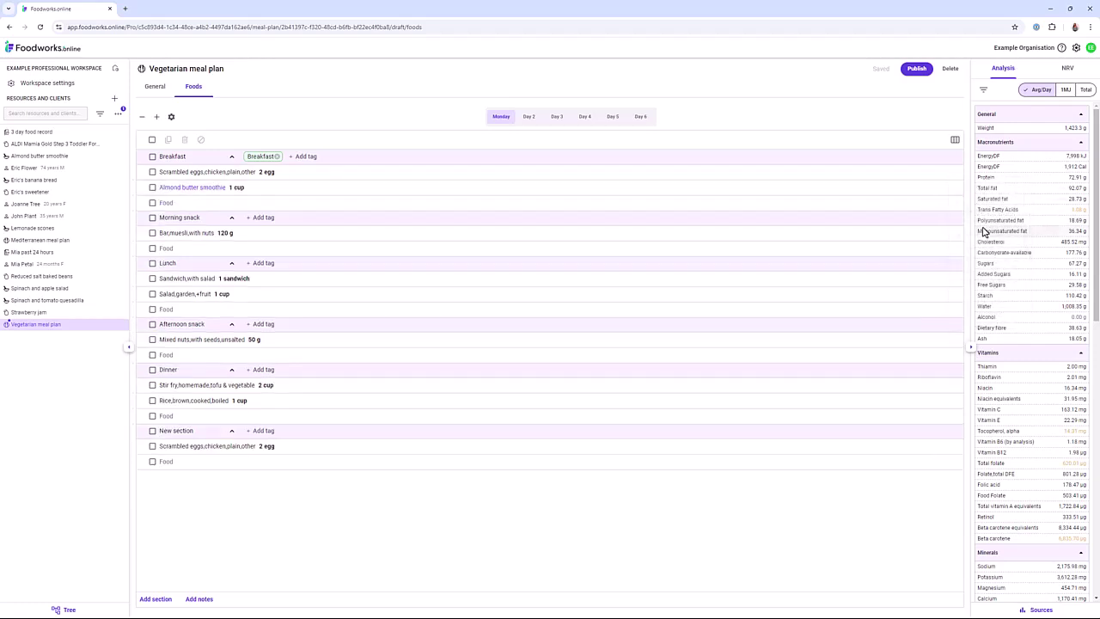
pyautogui.click(955, 172)
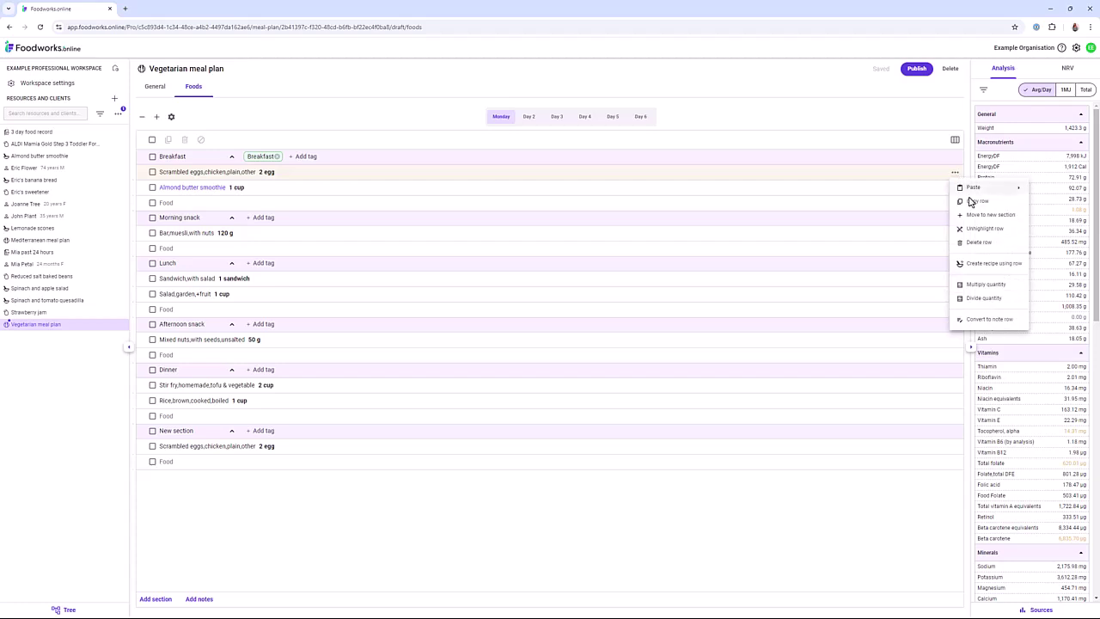
pyautogui.click(979, 242)
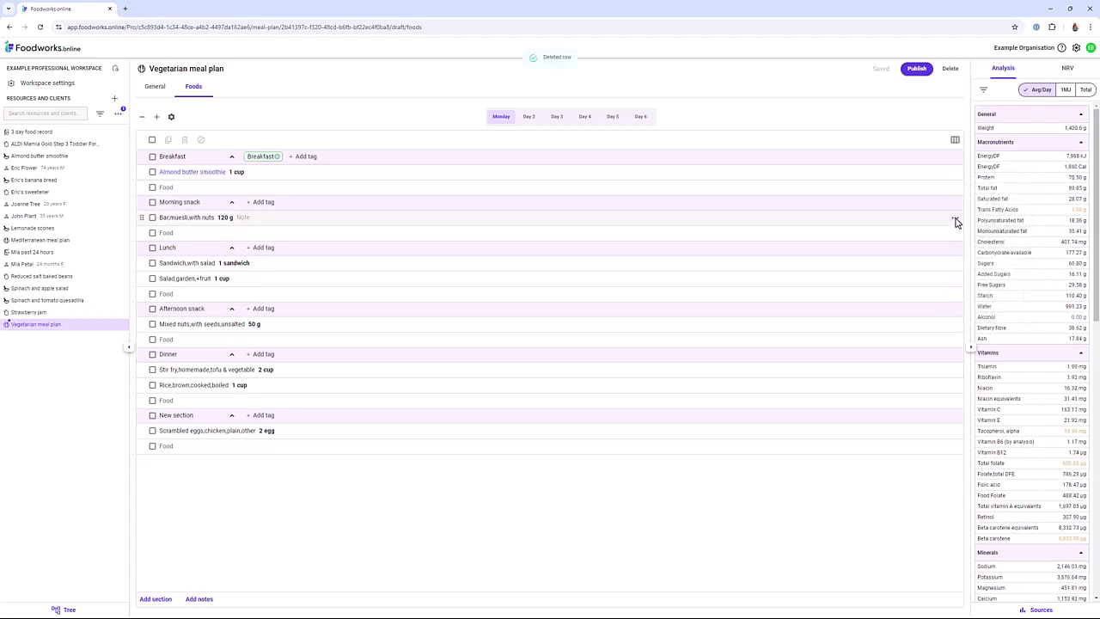
# Create and publish a recipe named 'Example' from the muesli bar rows
pyautogui.click(955, 220)
pyautogui.click(985, 311)
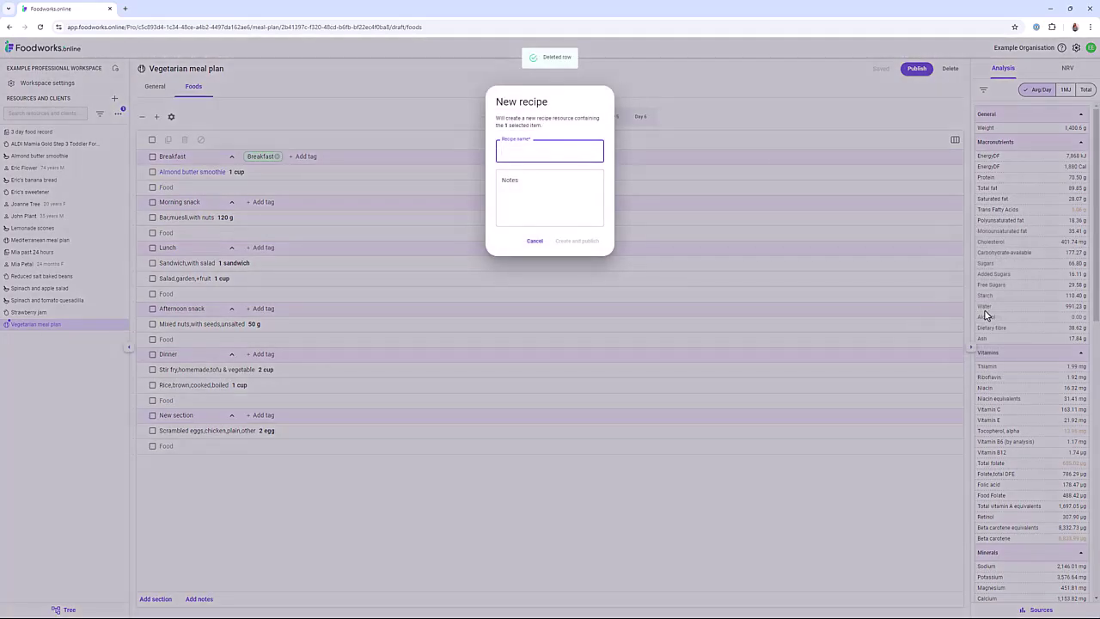
pyautogui.write('Example')
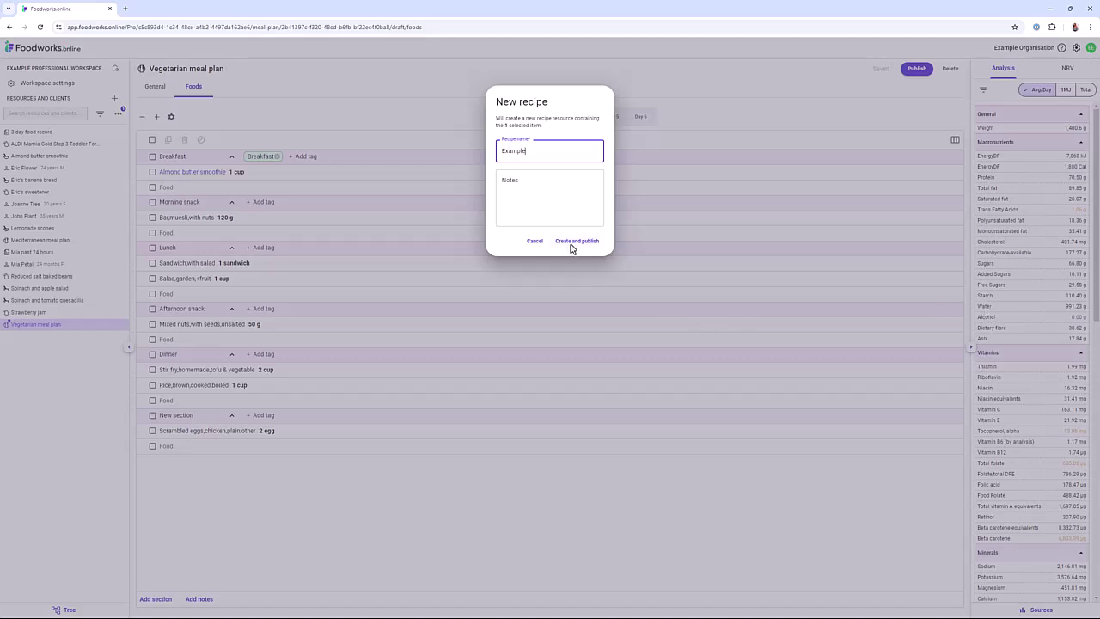
pyautogui.click(571, 244)
# Multiply the garden salad quantity by 2 to 2 cup, then divide by 2 back to 1 cup
pyautogui.click(957, 280)
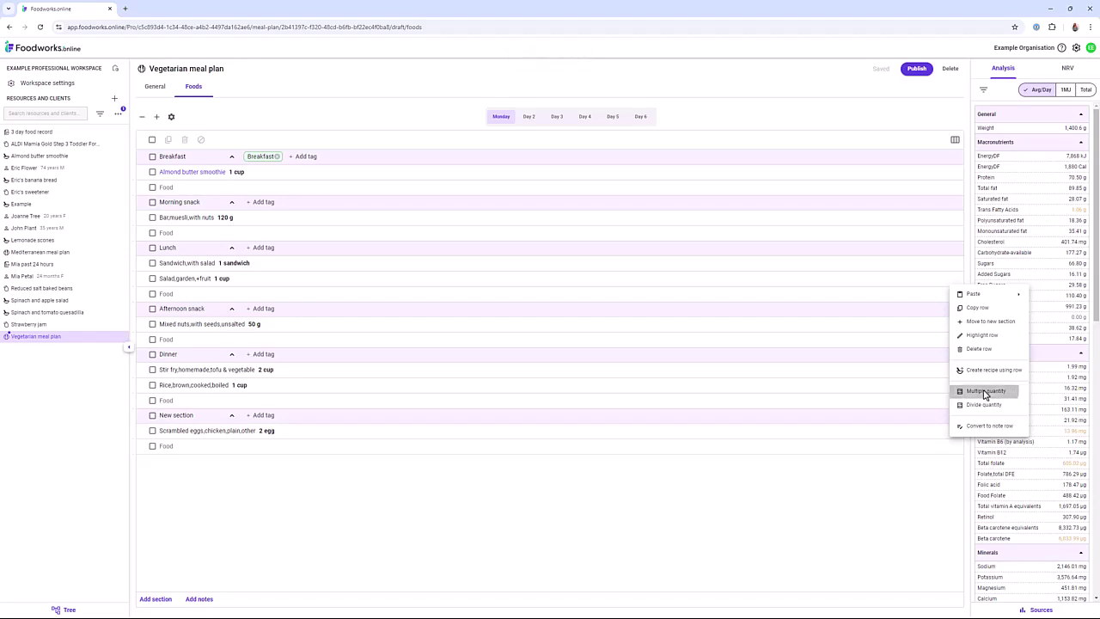
pyautogui.click(986, 393)
pyautogui.write('2')
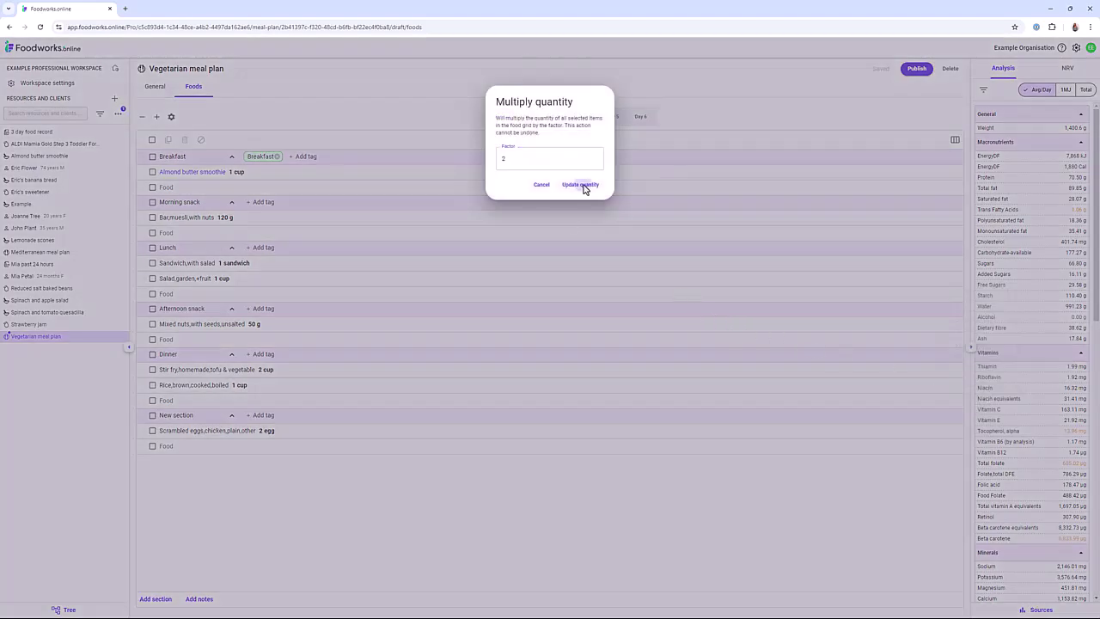
pyautogui.click(582, 185)
pyautogui.click(953, 282)
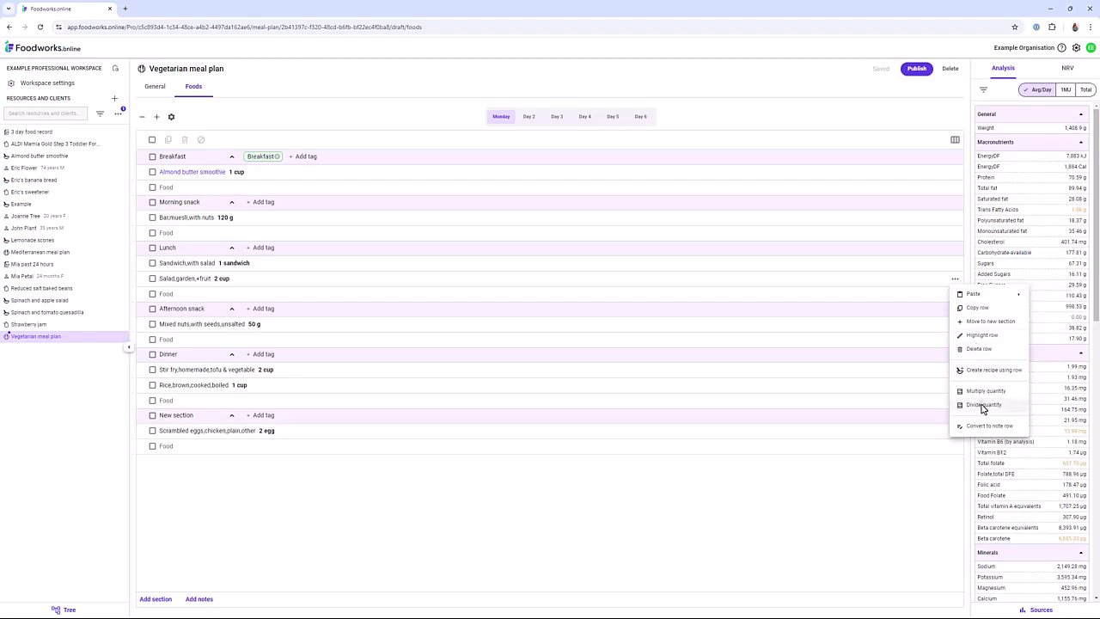
pyautogui.click(983, 405)
pyautogui.write('2')
pyautogui.click(591, 183)
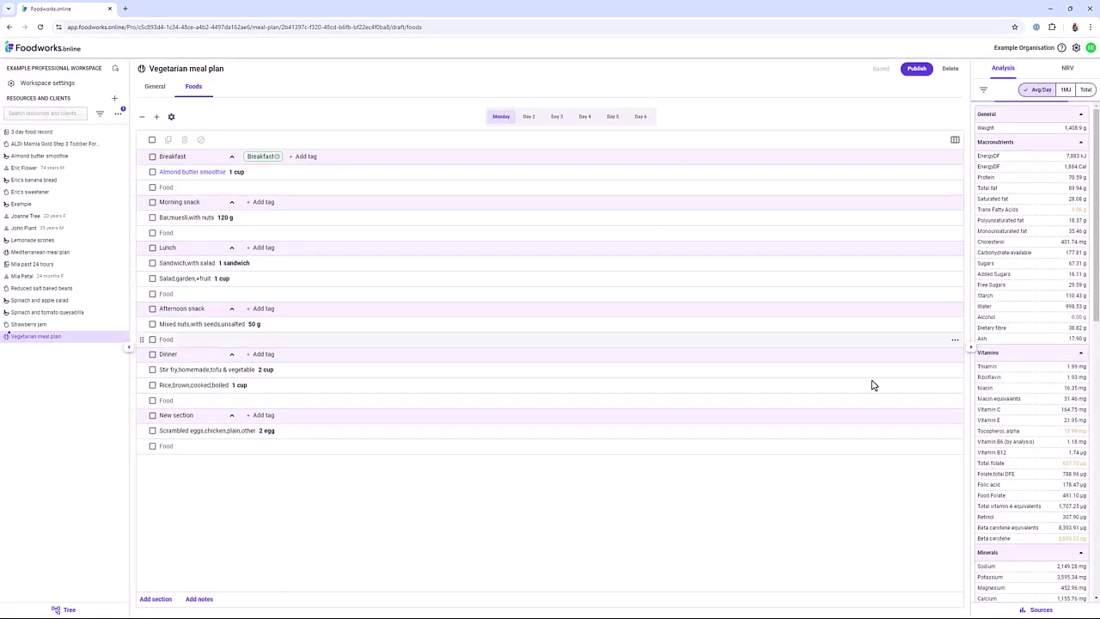
# Turn the new section's eggs row into a note row and delete New section
pyautogui.click(954, 431)
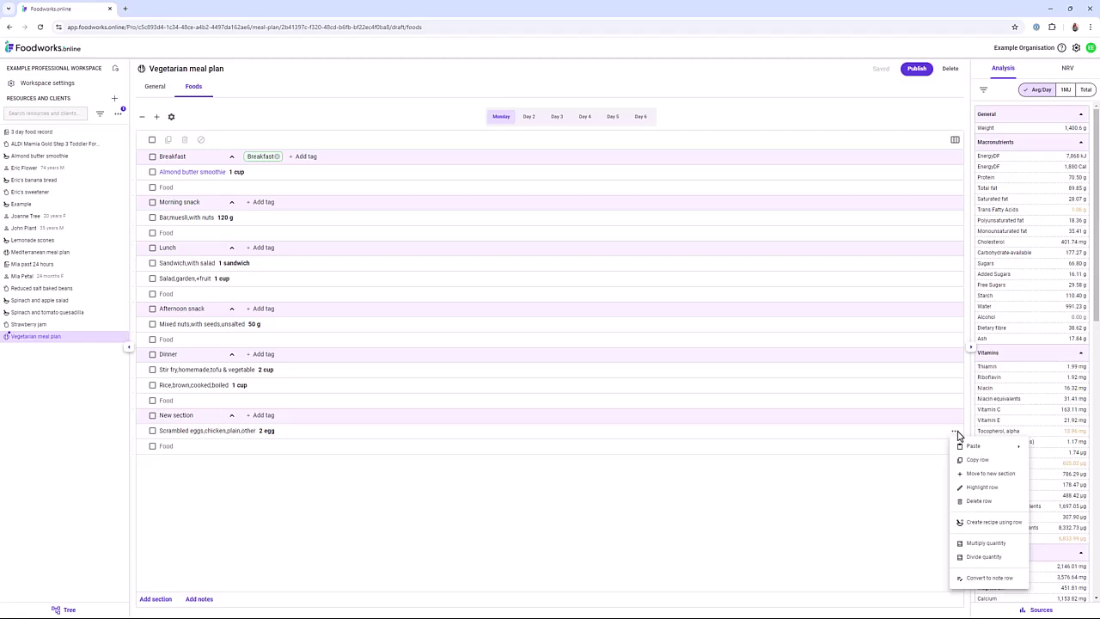
pyautogui.click(983, 577)
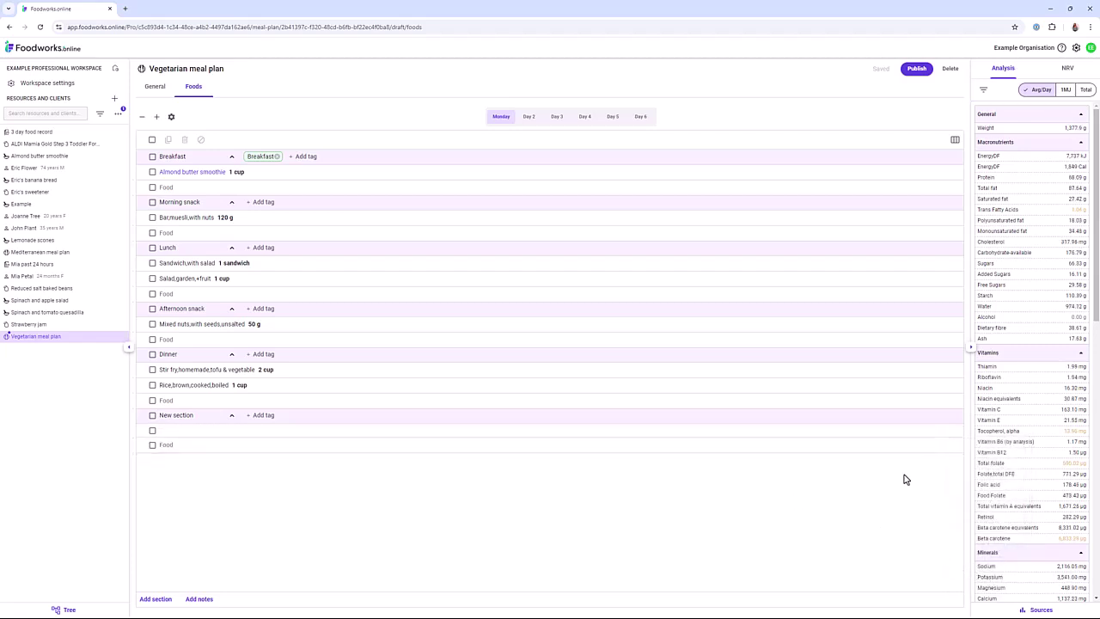
pyautogui.click(954, 415)
pyautogui.click(973, 456)
# Add Scrambled eggs, 2 egg, to Breakfast under the smoothie
pyautogui.click(177, 187)
pyautogui.write('scrambled egg')
pyautogui.click(187, 200)
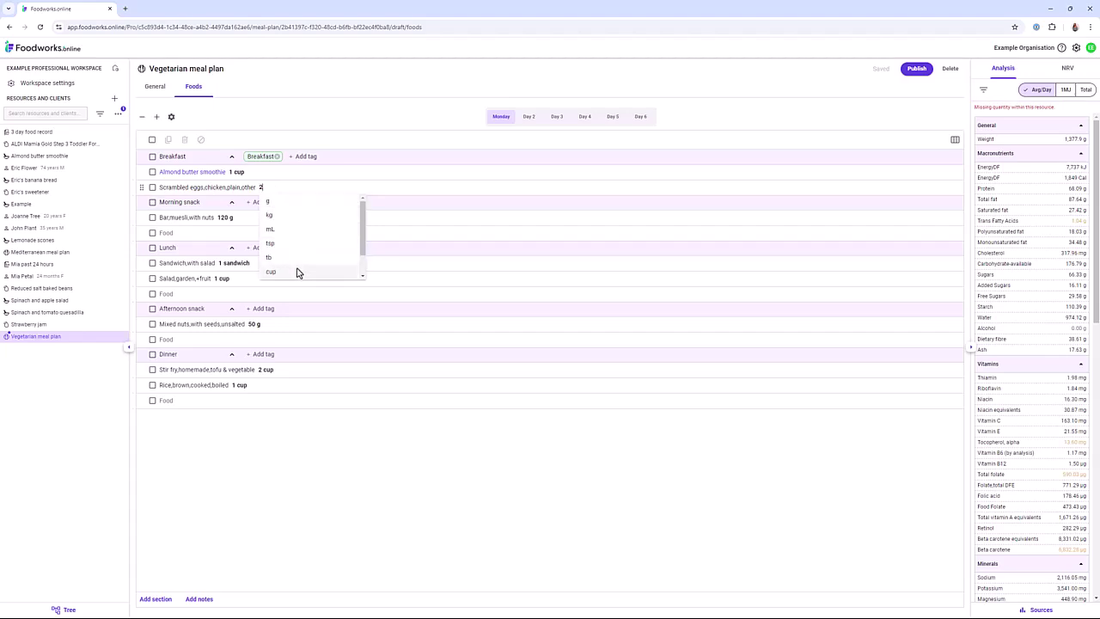
pyautogui.click(536, 513)
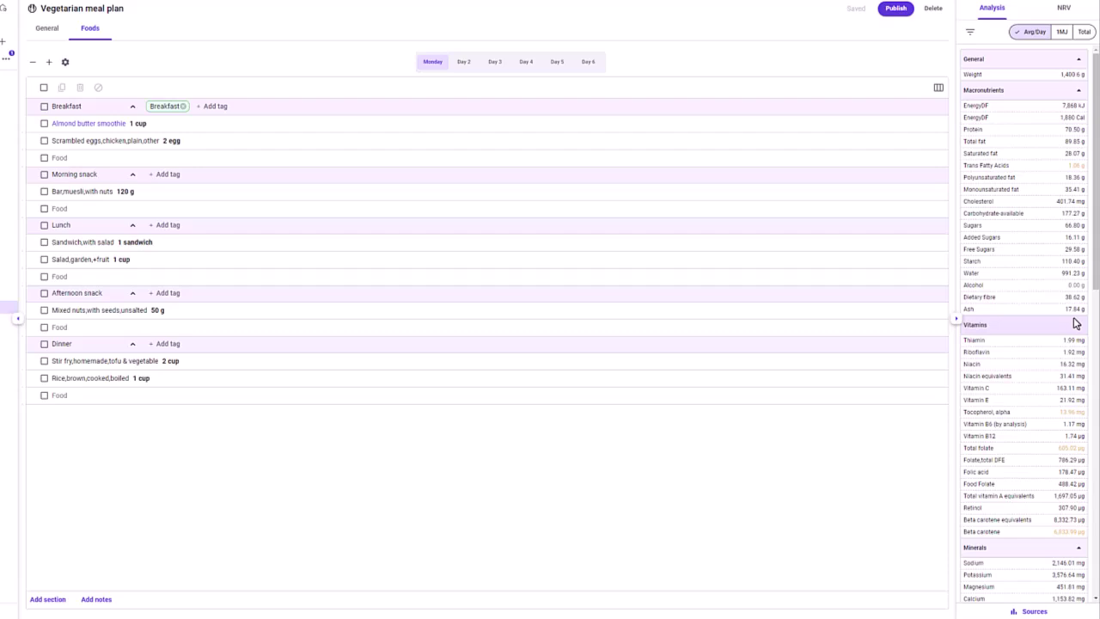
# Switch the analysis from per-MJ to plan totals, then select and clear all rows
pyautogui.click(1064, 35)
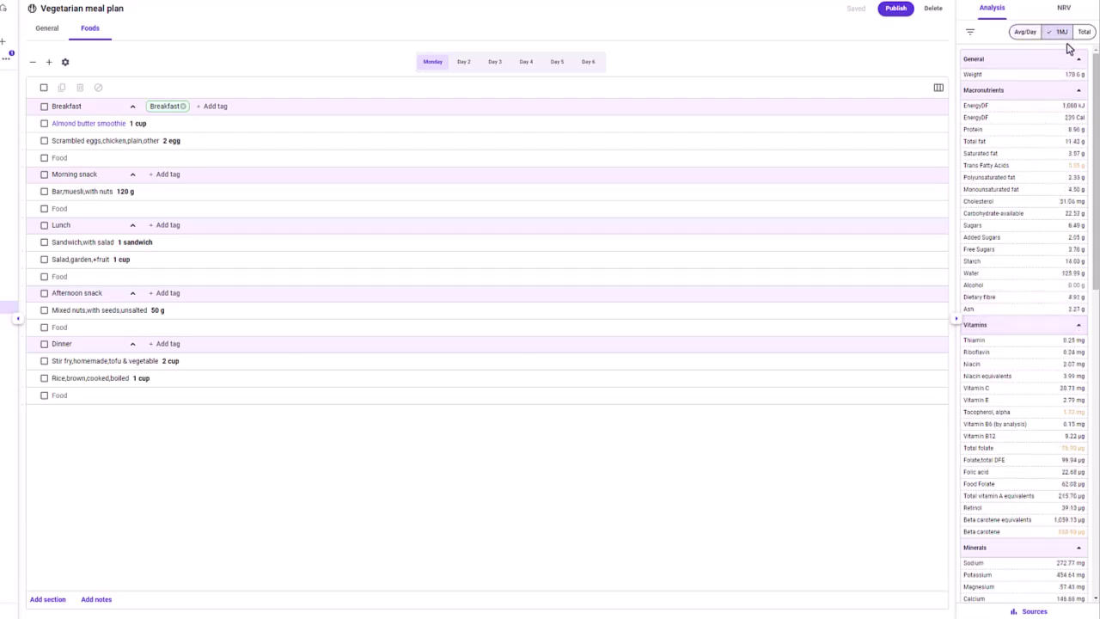
pyautogui.click(1084, 34)
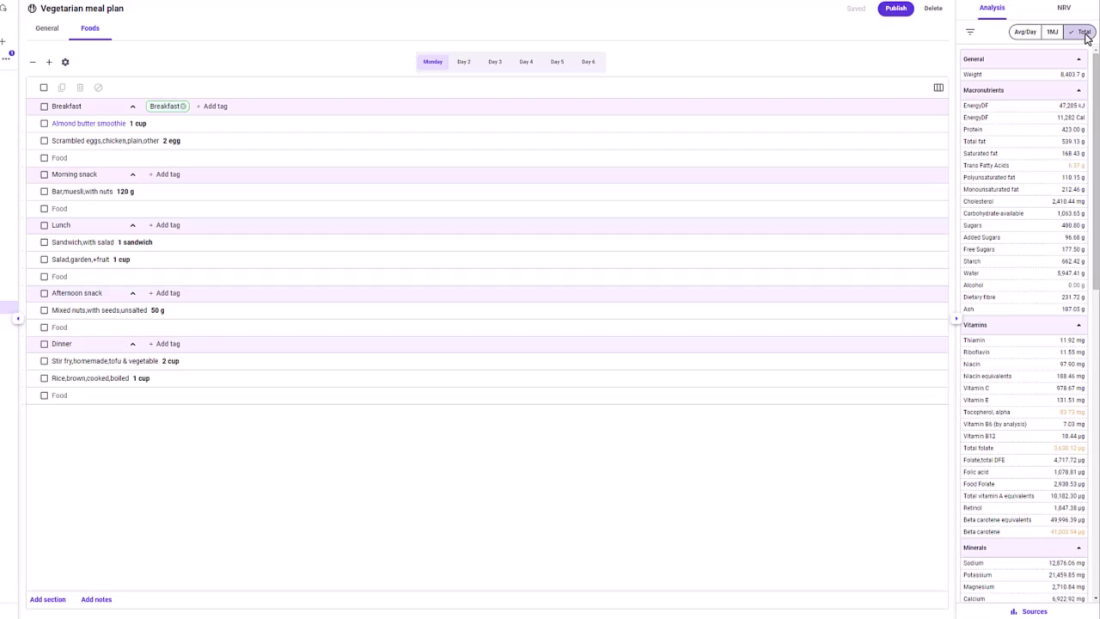
pyautogui.click(44, 89)
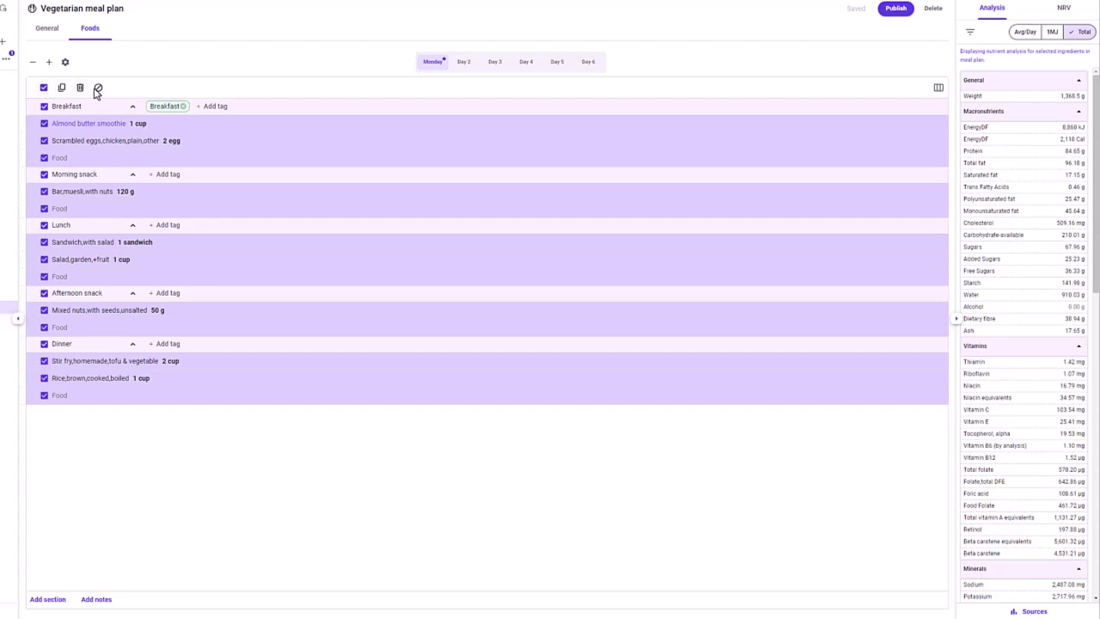
pyautogui.click(99, 88)
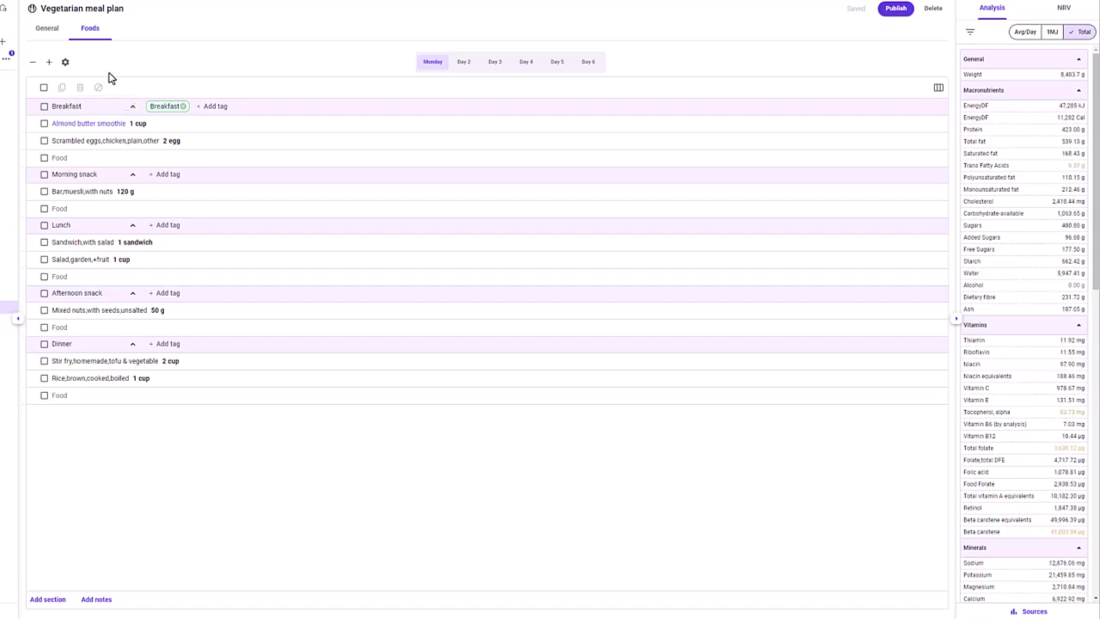
# Select and deselect Breakfast's foods, then the Scrambled eggs row alone
pyautogui.click(44, 106)
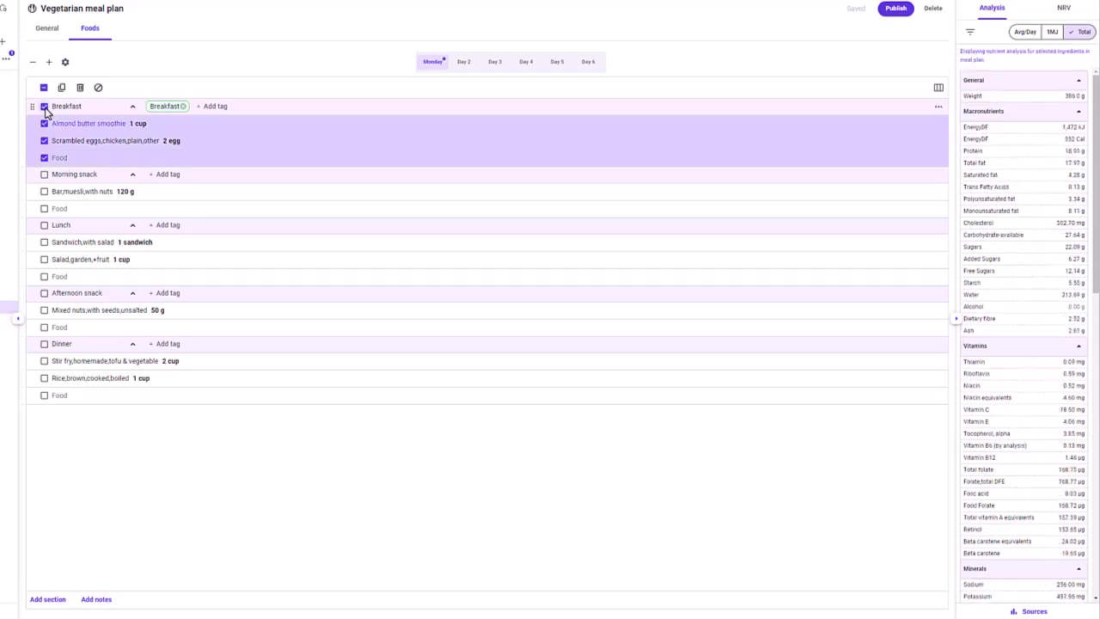
pyautogui.click(44, 107)
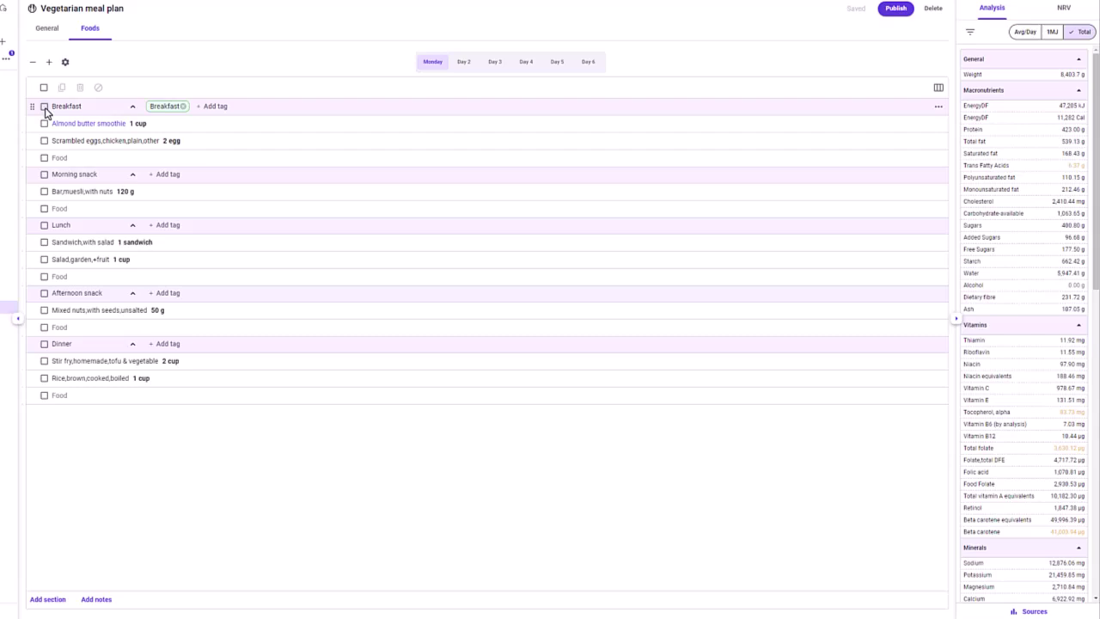
pyautogui.click(44, 141)
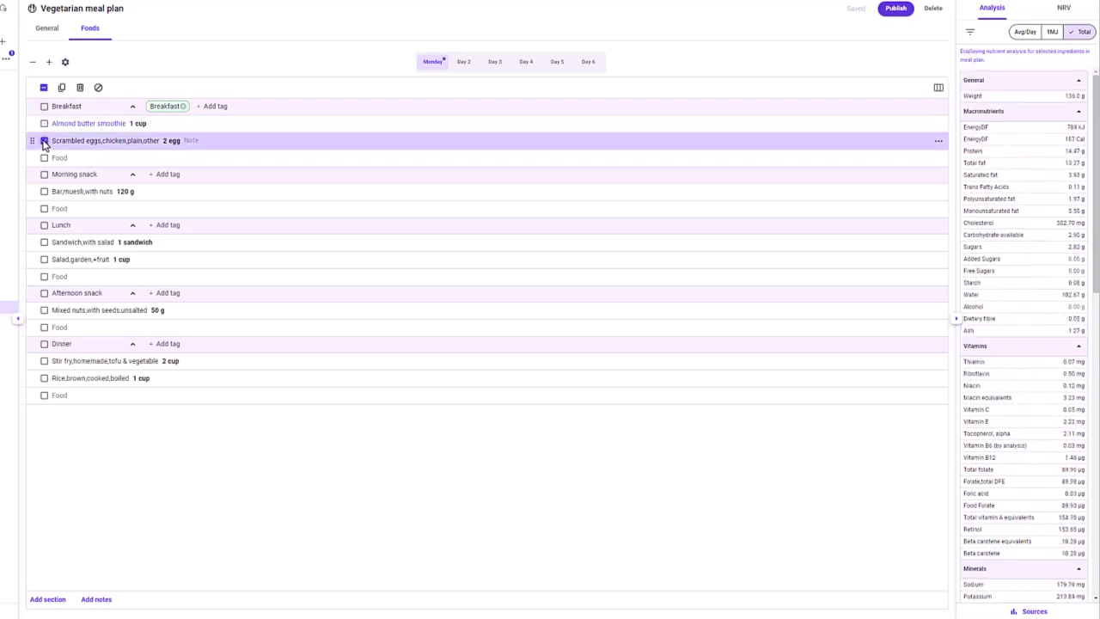
pyautogui.click(44, 141)
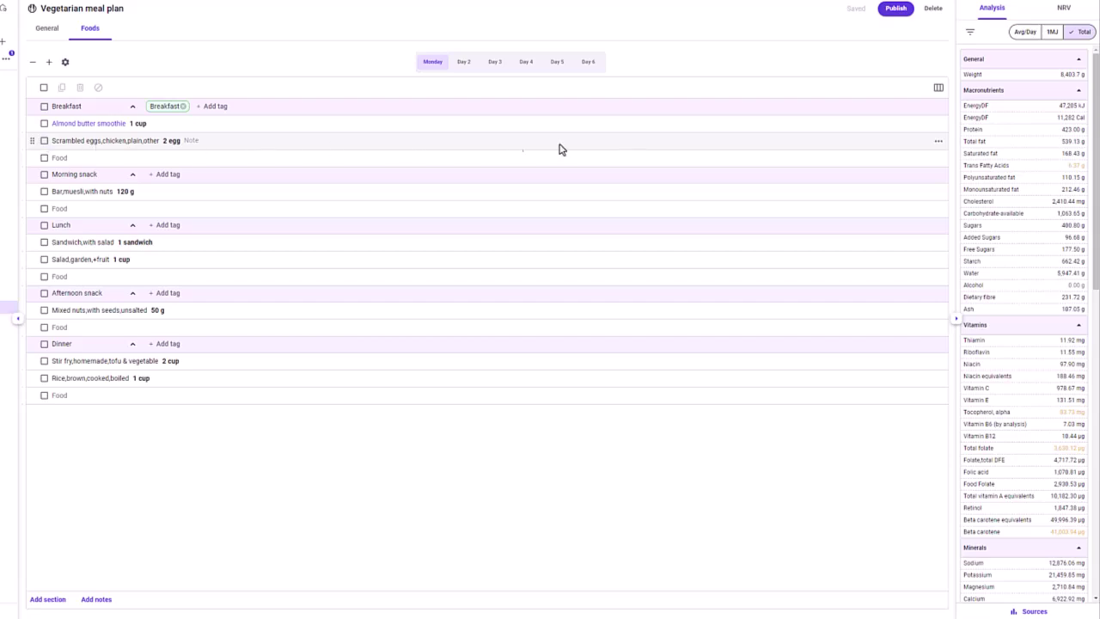
pyautogui.click(972, 37)
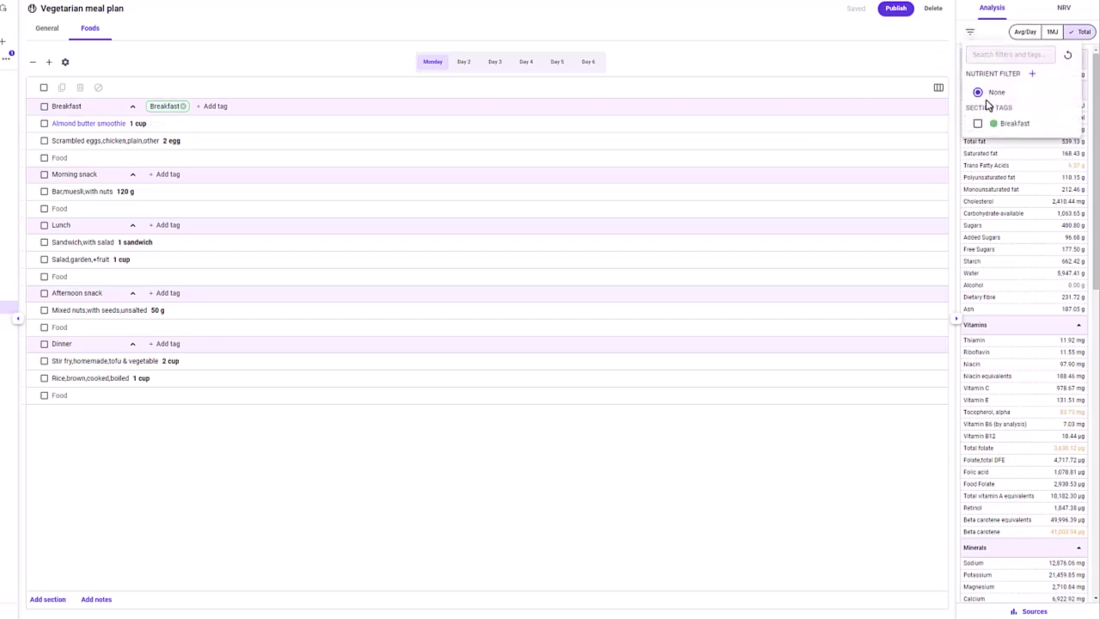
pyautogui.click(977, 123)
pyautogui.click(928, 60)
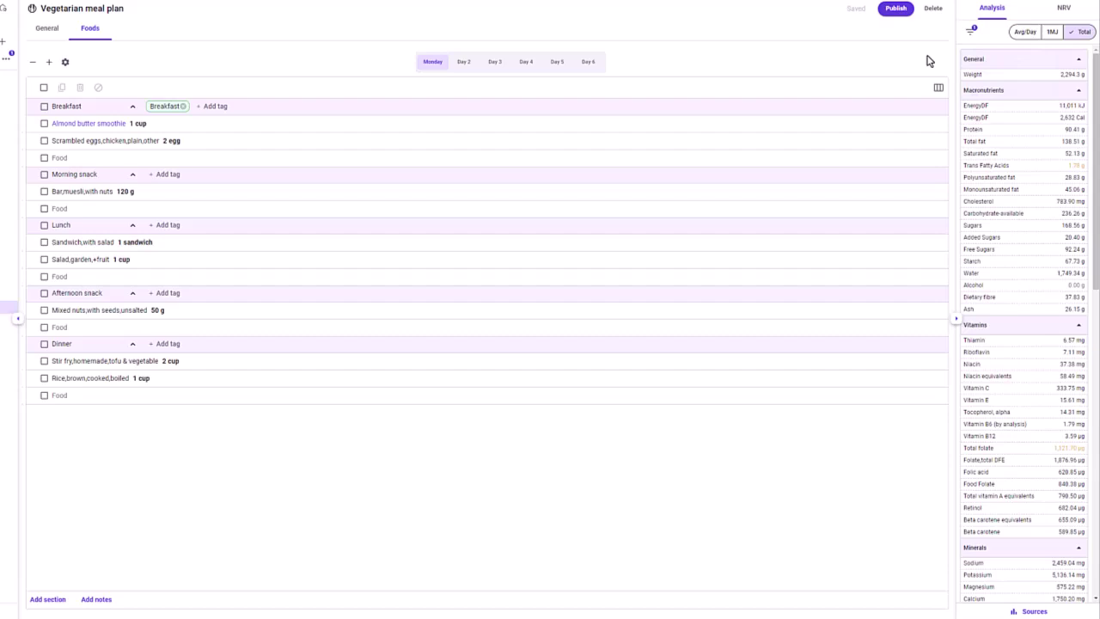
pyautogui.click(971, 31)
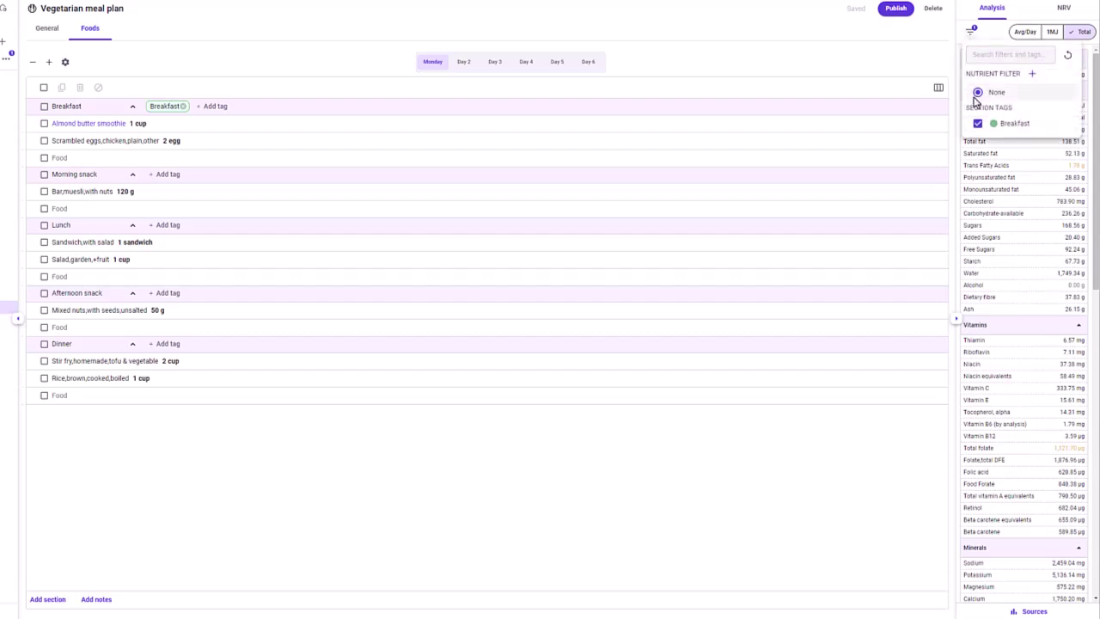
pyautogui.click(977, 125)
pyautogui.click(923, 40)
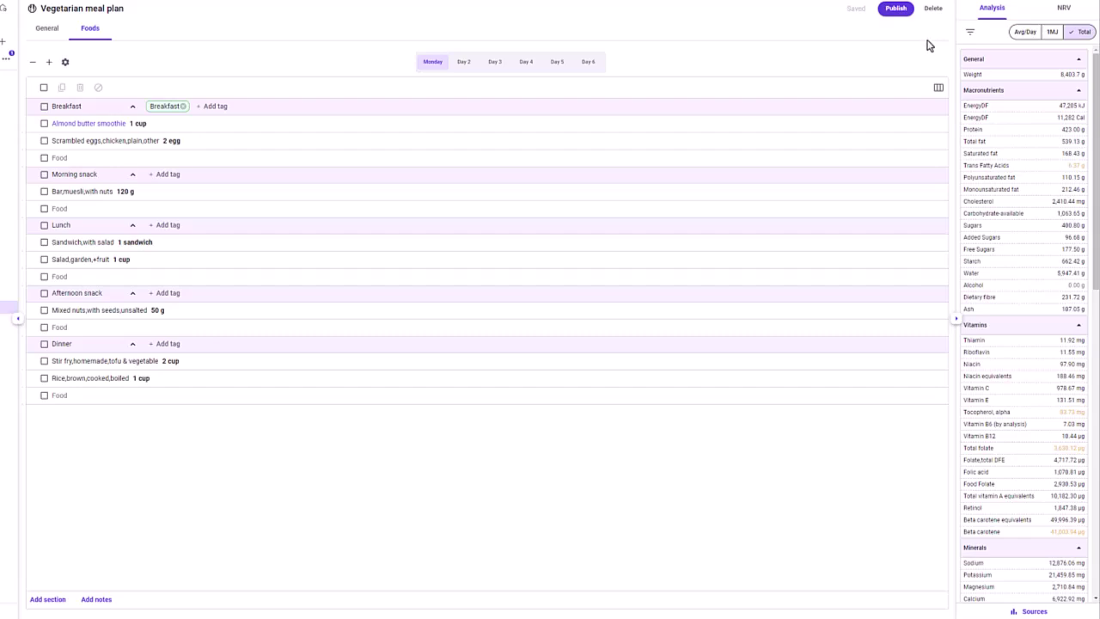
# Add Protein, Total fat and Carbohydrate-available columns to the foods table
pyautogui.click(938, 89)
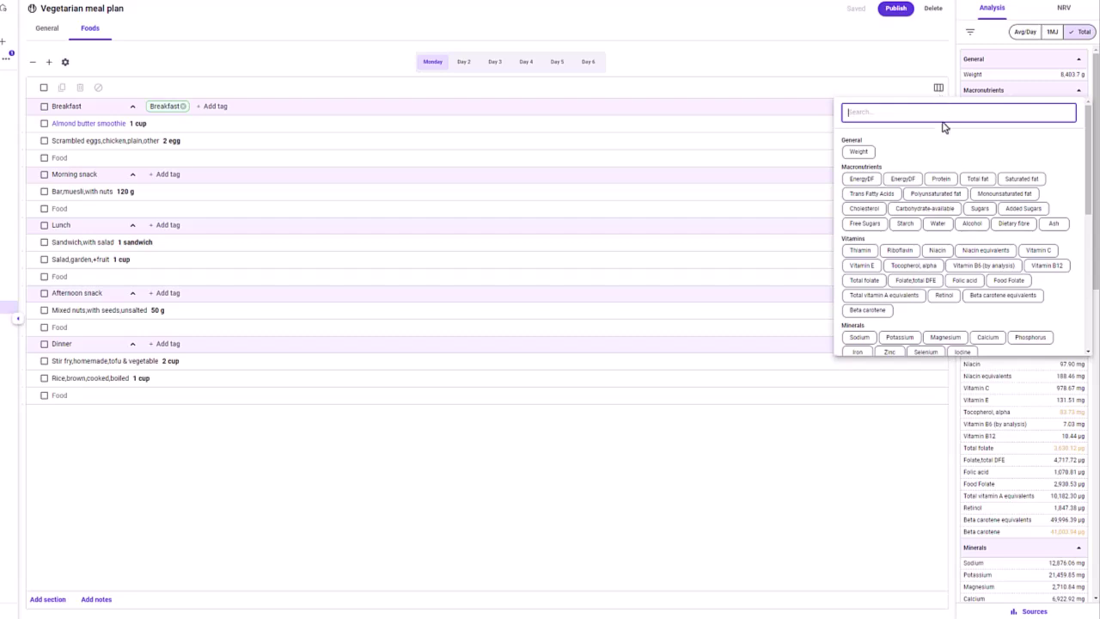
pyautogui.click(950, 178)
pyautogui.click(989, 179)
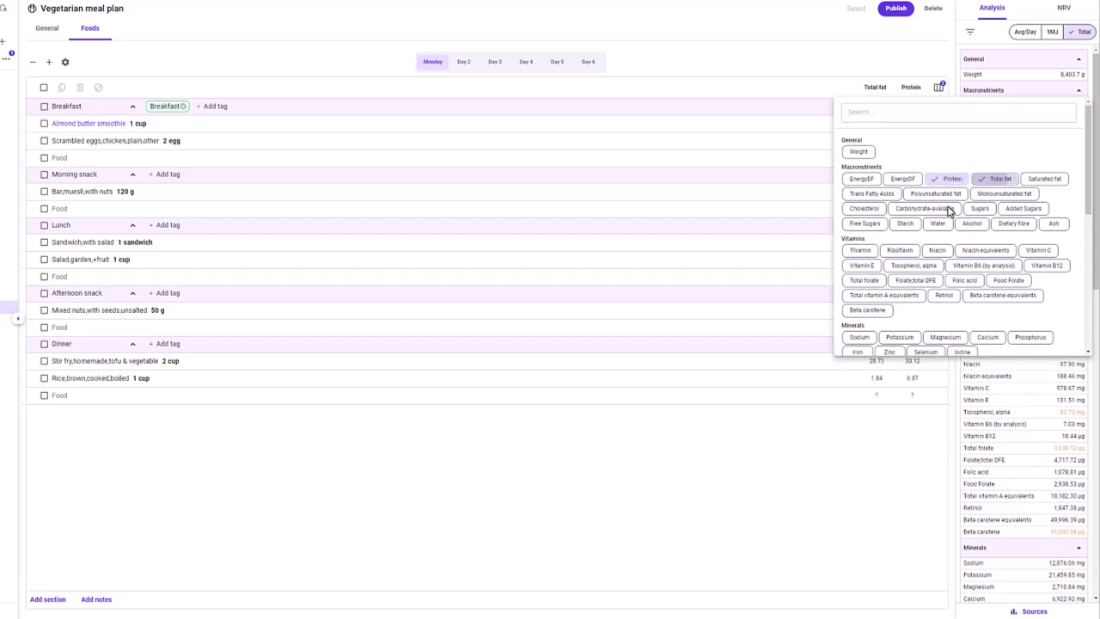
pyautogui.click(937, 208)
pyautogui.click(891, 73)
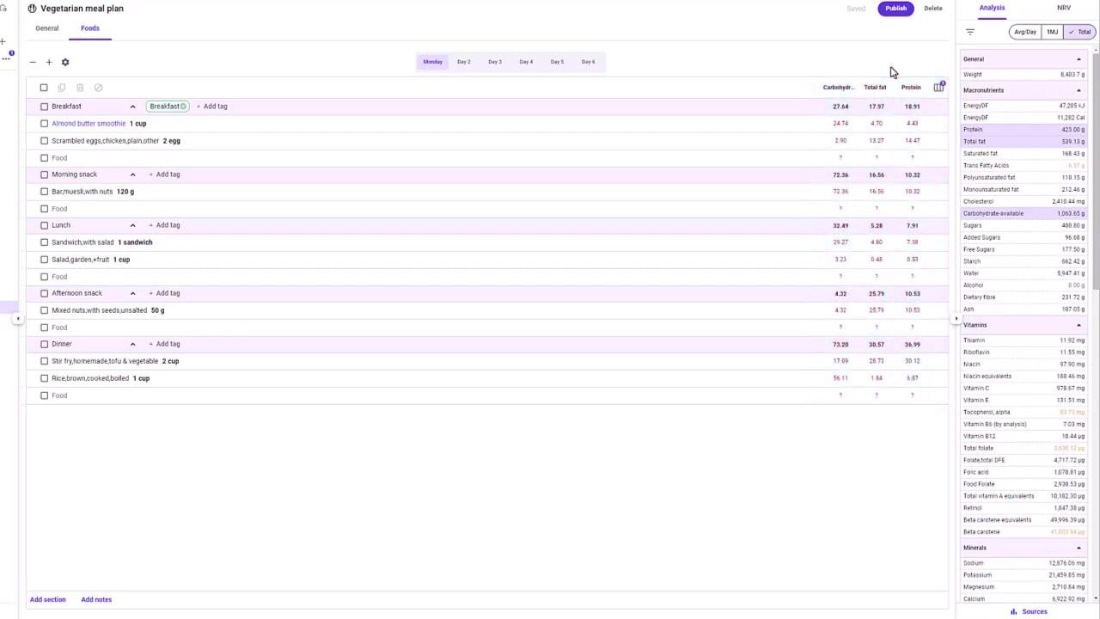
# Swap Carbohydrate-available for Sugars, then remove Sugars and restore Carbohydrate-available
pyautogui.click(938, 88)
pyautogui.click(950, 209)
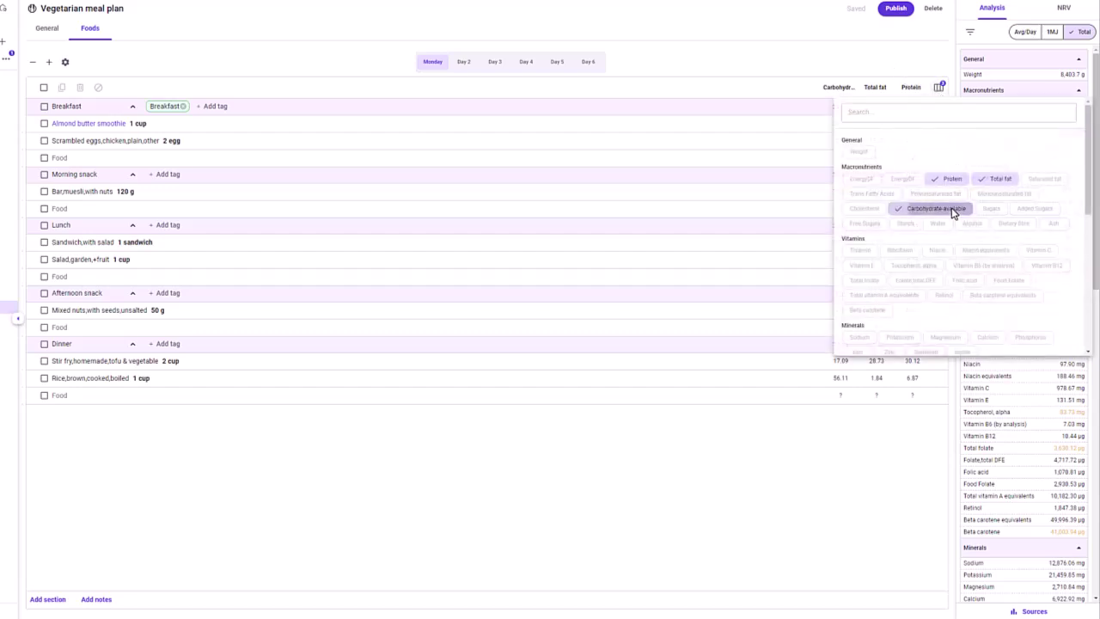
pyautogui.click(979, 209)
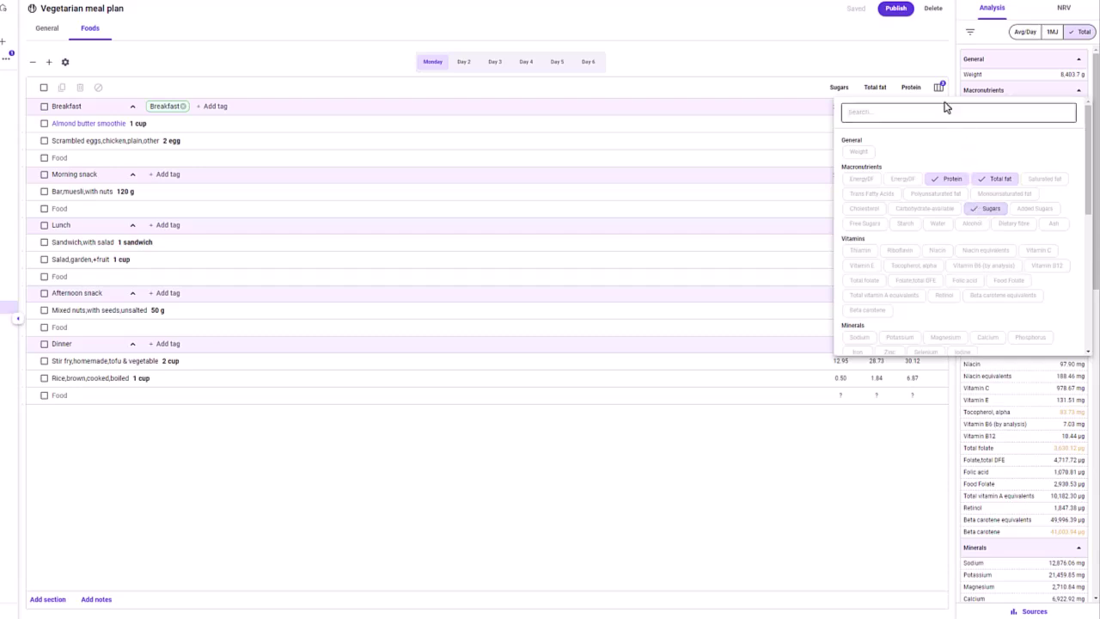
pyautogui.click(931, 75)
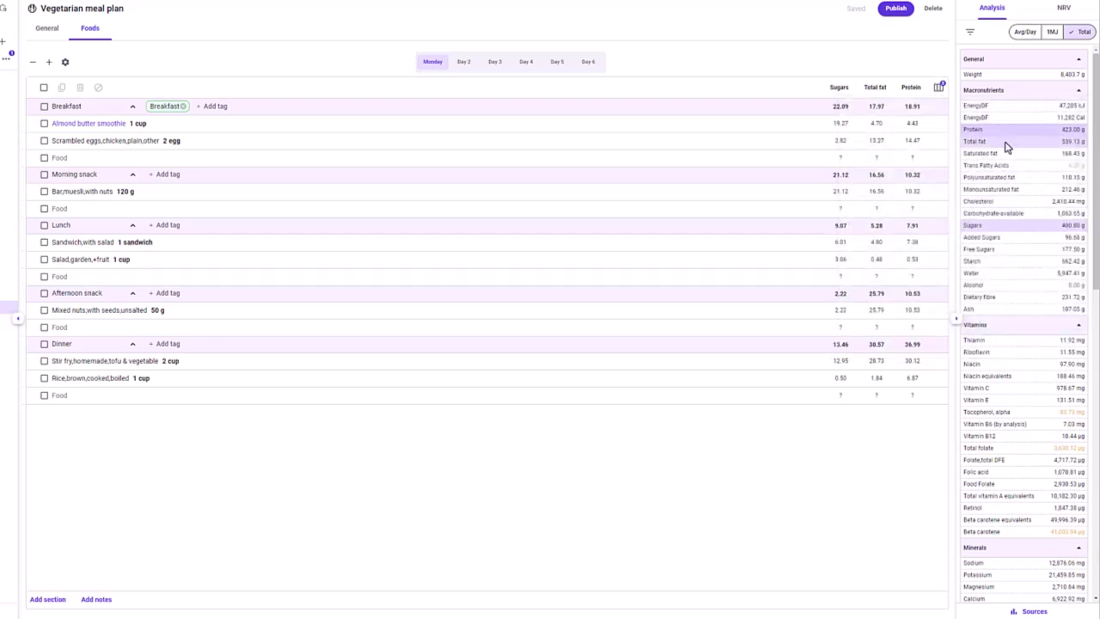
pyautogui.click(1005, 227)
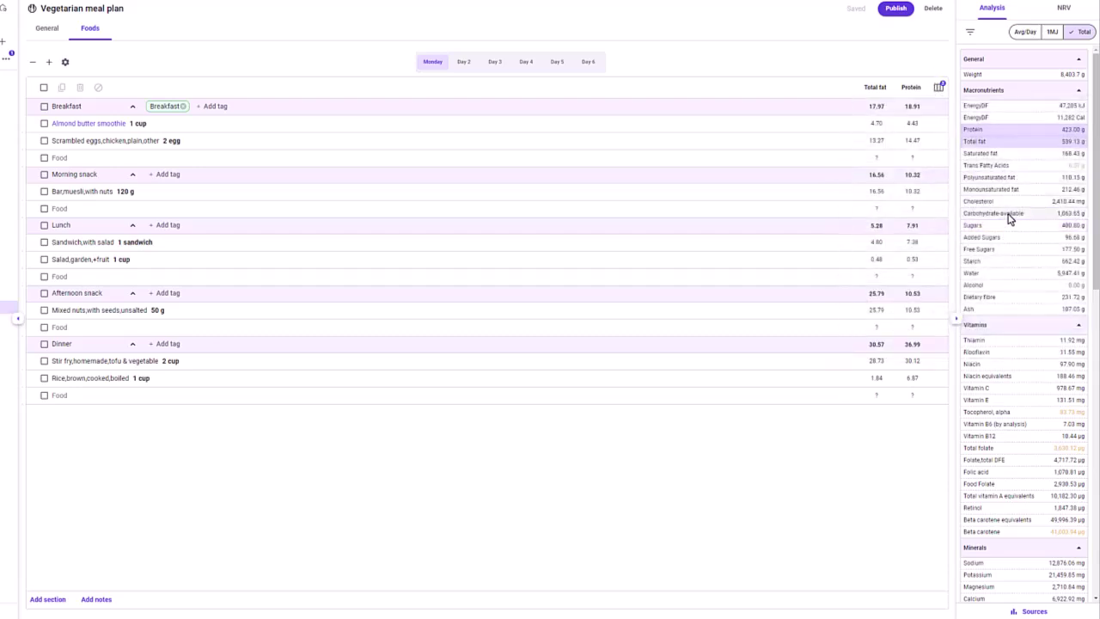
pyautogui.click(1008, 219)
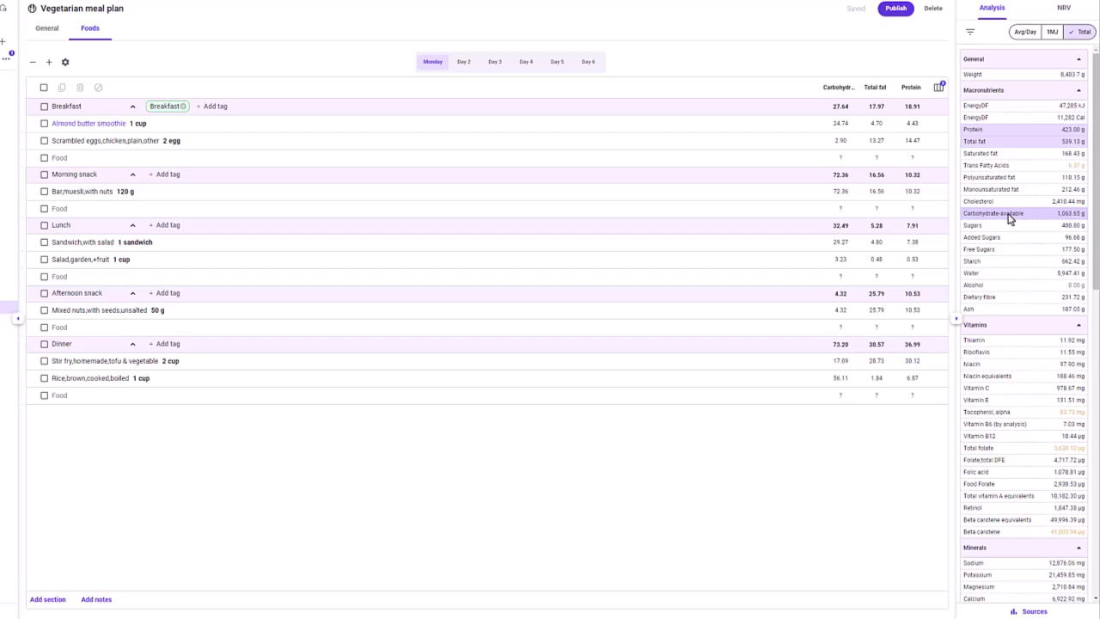
pyautogui.click(970, 33)
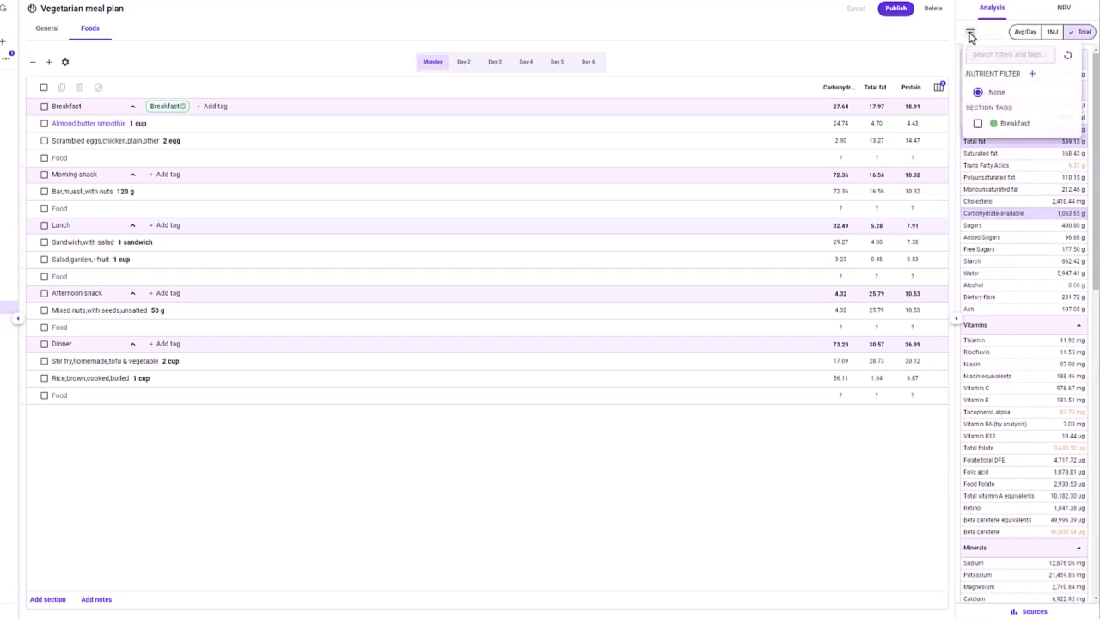
# Save a nutrient filter 'Example' with energy (kJ, Cal), protein, total and saturated fat, carbohydrate, sugars
pyautogui.click(1032, 75)
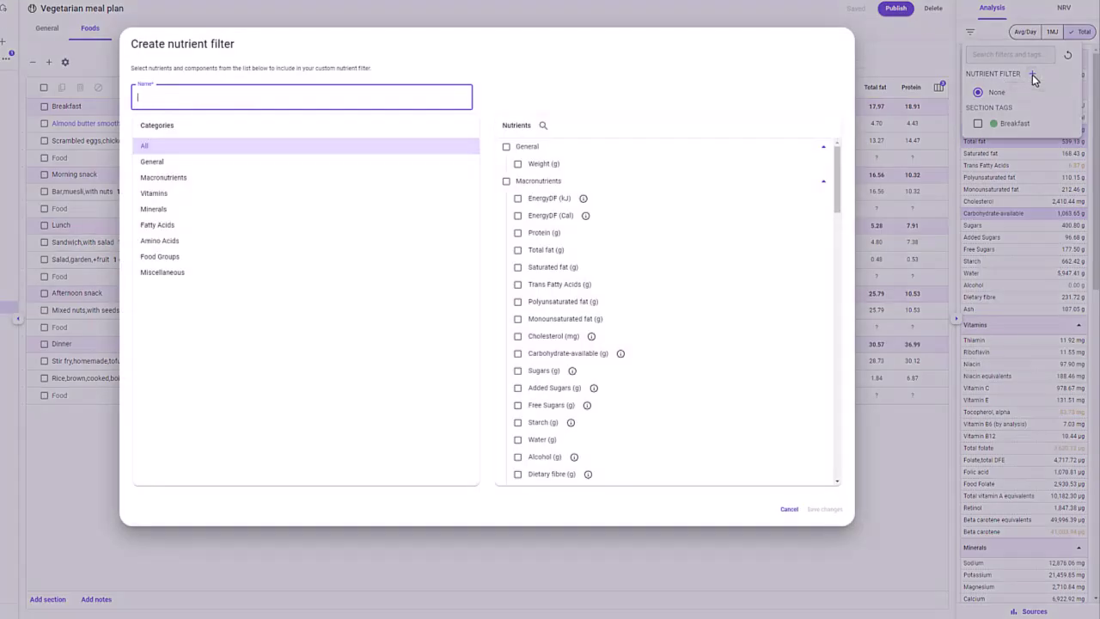
pyautogui.write('Example')
pyautogui.click(517, 198)
pyautogui.click(517, 216)
pyautogui.click(517, 233)
pyautogui.click(518, 250)
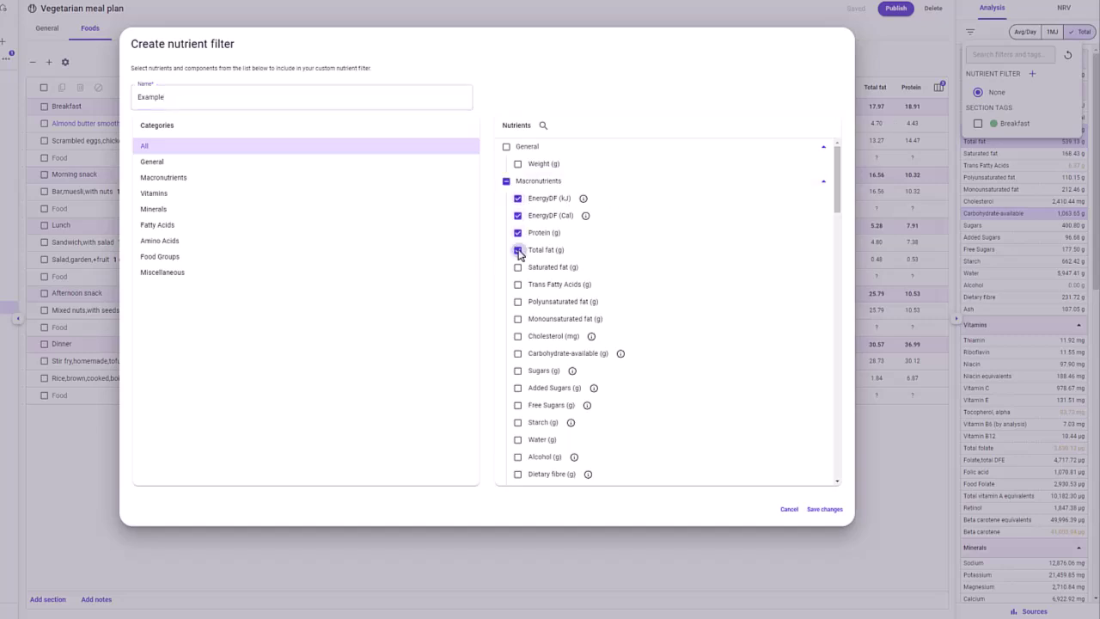
pyautogui.click(517, 267)
pyautogui.click(517, 353)
pyautogui.click(517, 370)
pyautogui.click(813, 511)
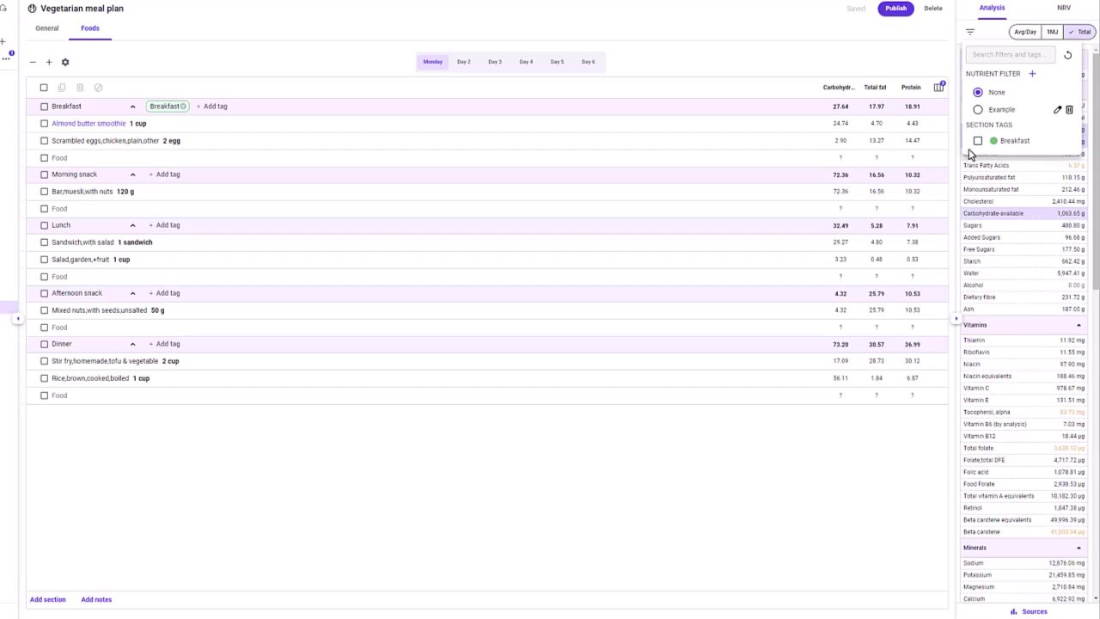
# Apply the Example filter and show analysis values as per-day averages
pyautogui.click(978, 110)
pyautogui.click(944, 58)
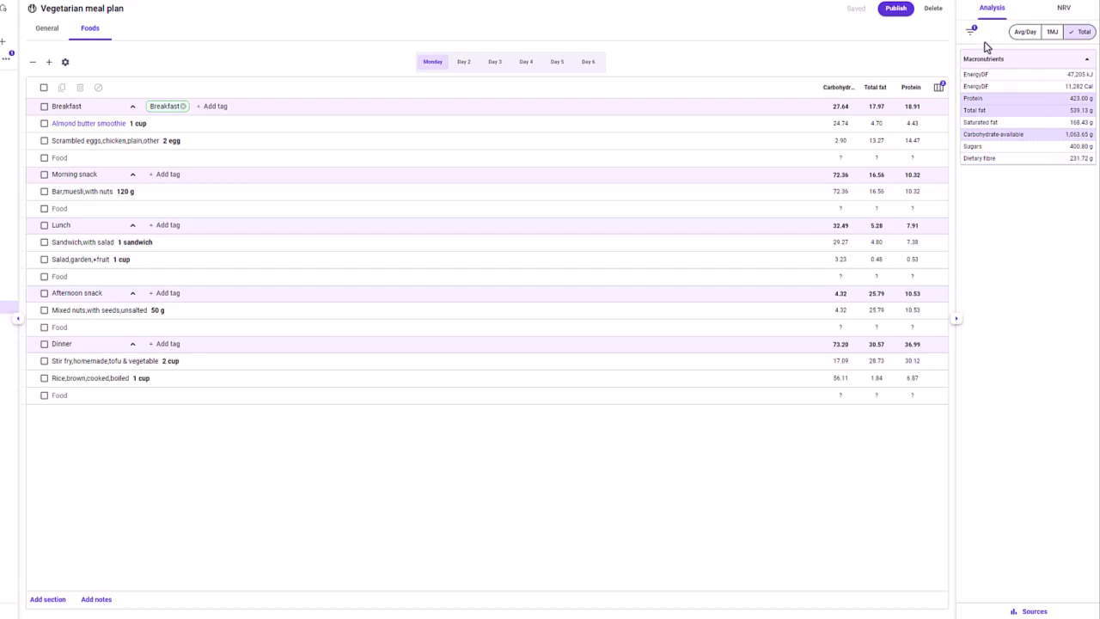
pyautogui.click(1025, 33)
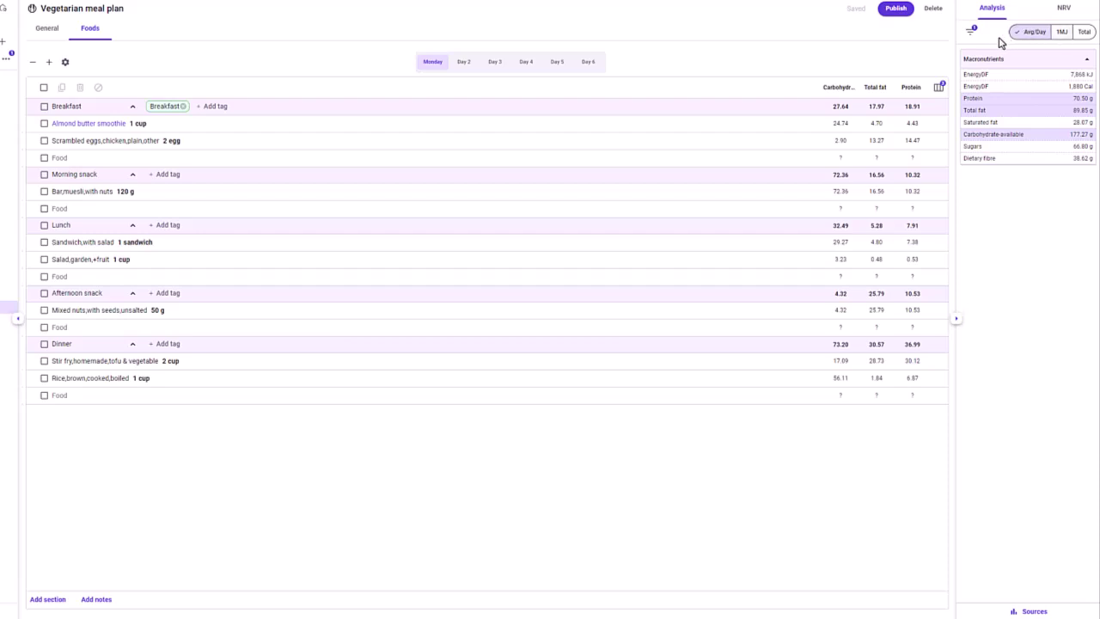
# Check the analysis filter options, then bring up the nutrient Sources breakdown
pyautogui.click(970, 32)
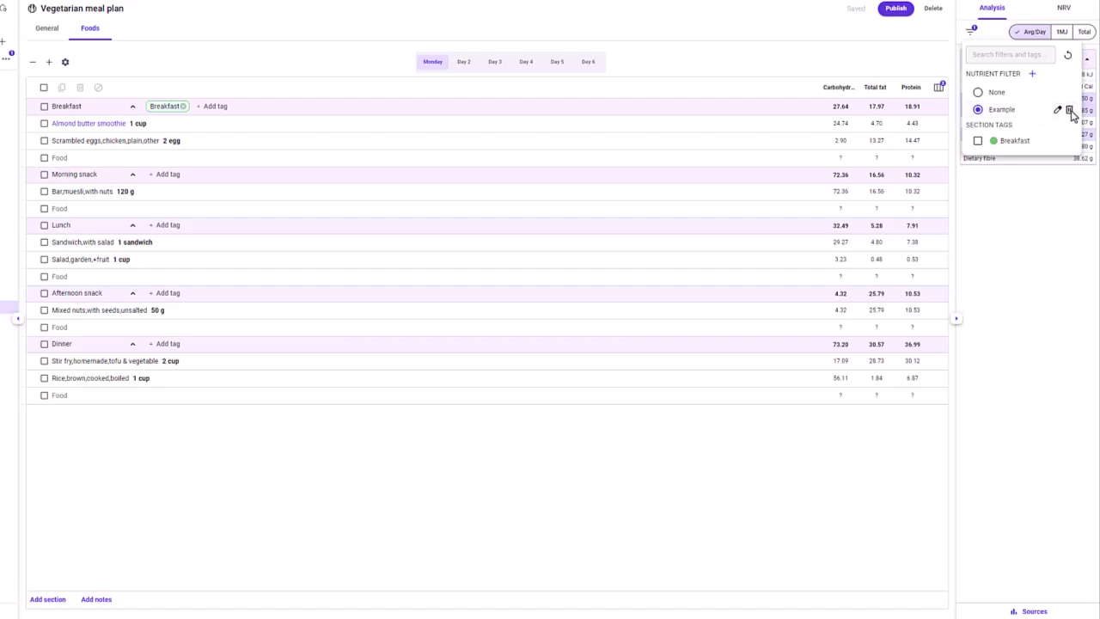
pyautogui.click(1052, 184)
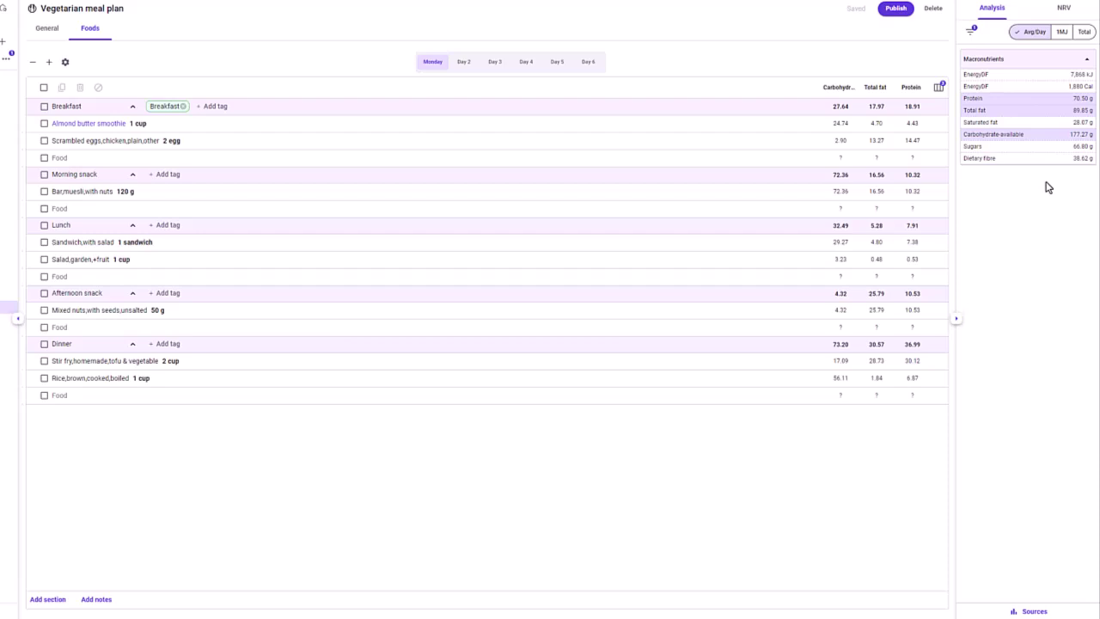
pyautogui.click(1036, 611)
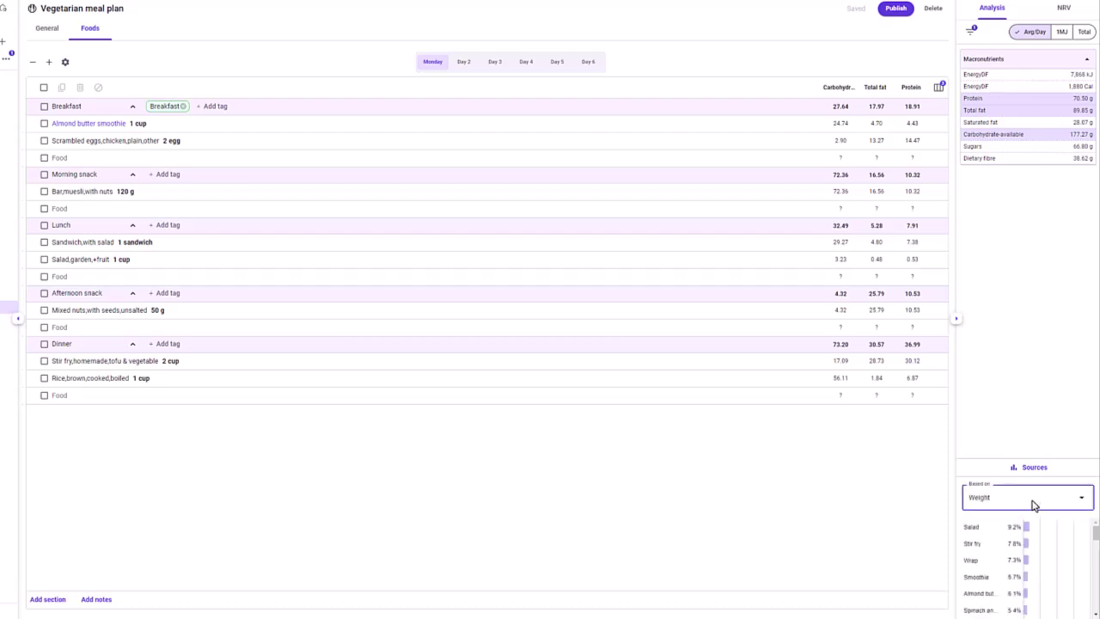
# Rank food sources by Protein, scroll the ranked list, then switch to the NRV view
pyautogui.click(1034, 500)
pyautogui.click(941, 436)
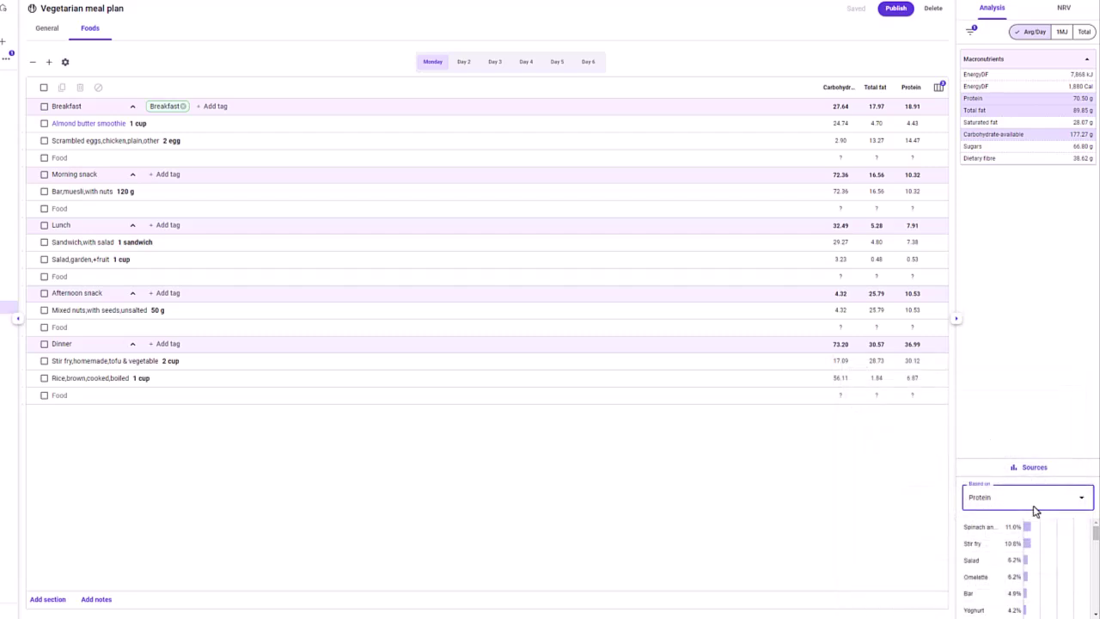
pyautogui.scroll(-2, 1053, 539)
pyautogui.scroll(-6, 1054, 539)
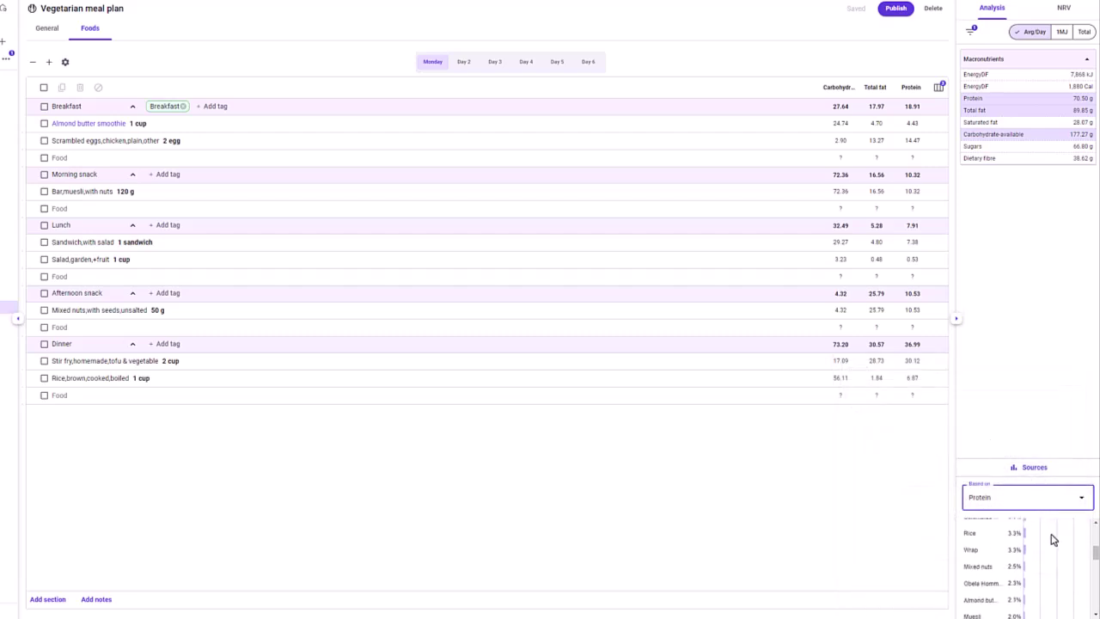
pyautogui.scroll(-8, 1053, 539)
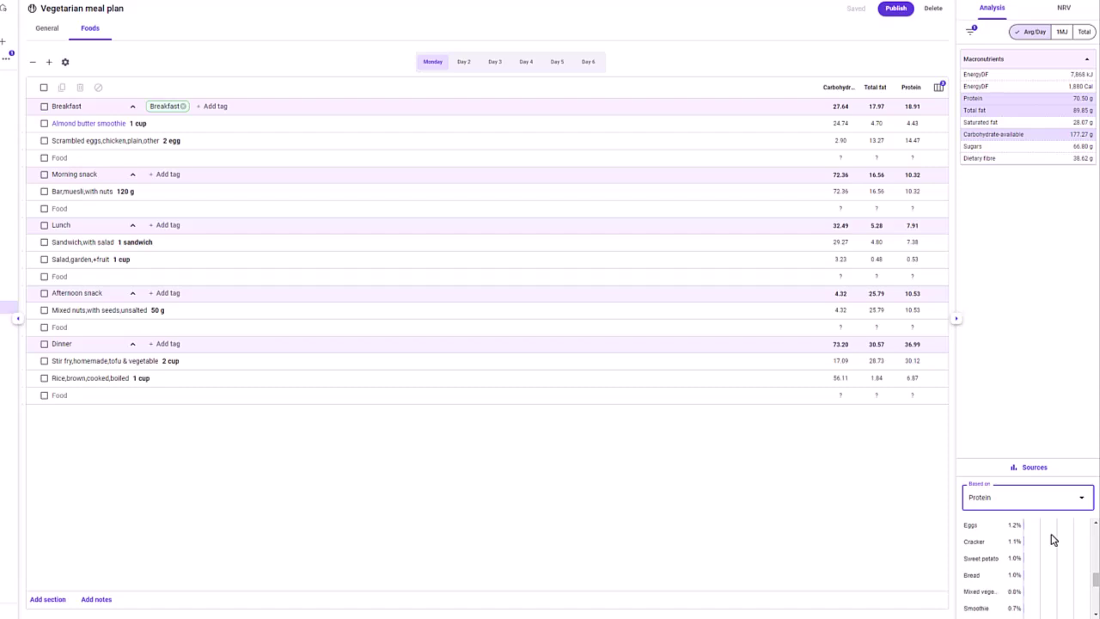
pyautogui.scroll(-4, 1053, 539)
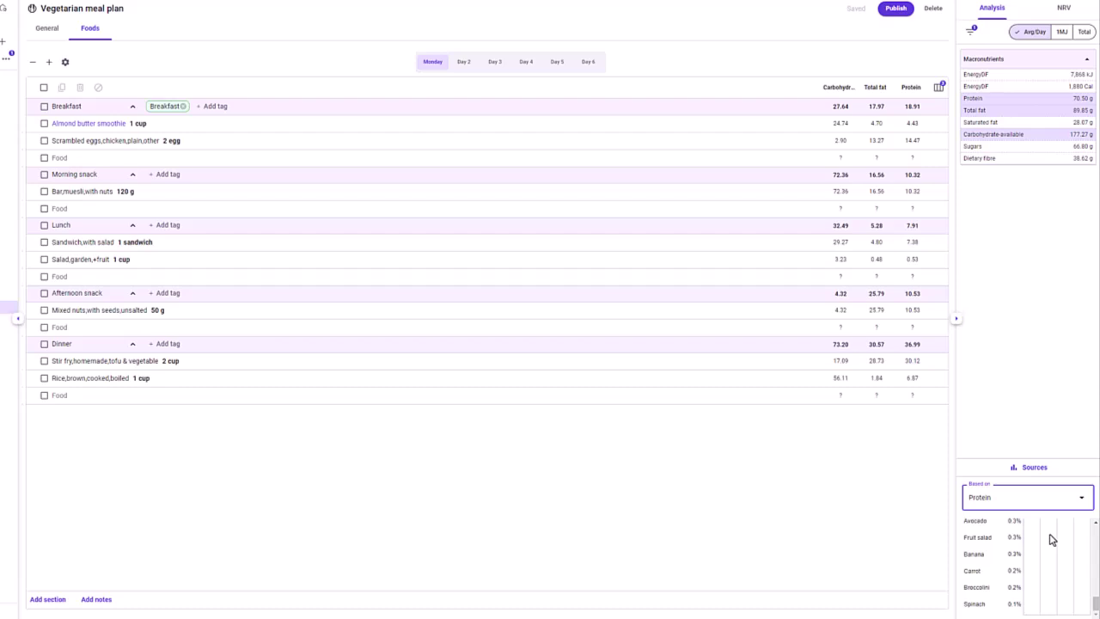
pyautogui.click(1063, 9)
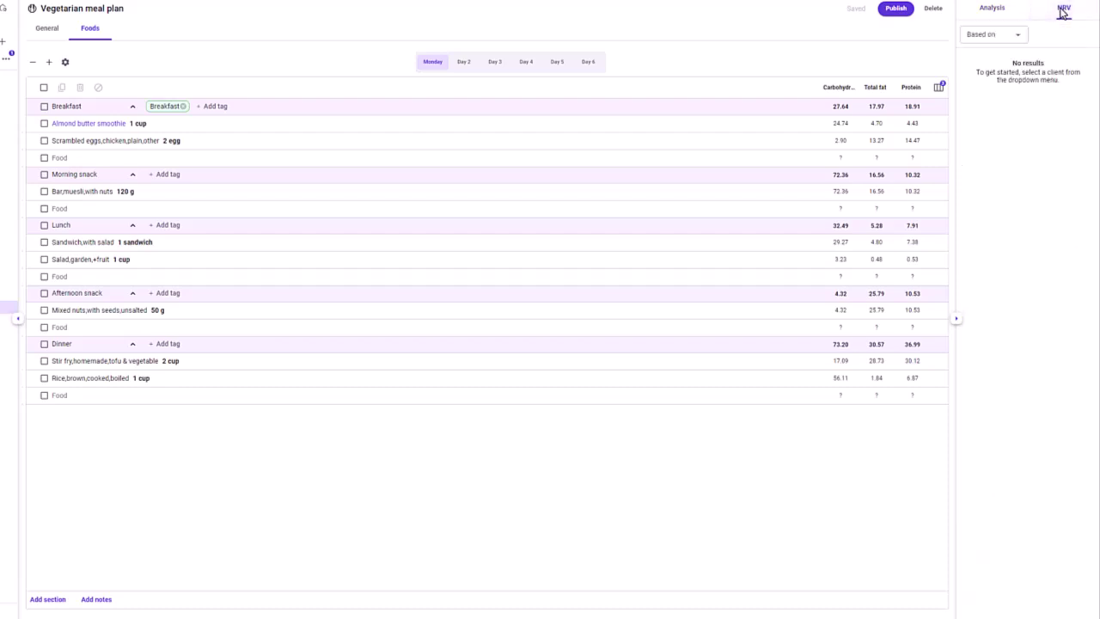
# Compare NRVs against a client, review the targets, and publish the plan as a new version
pyautogui.click(1003, 38)
pyautogui.click(1004, 73)
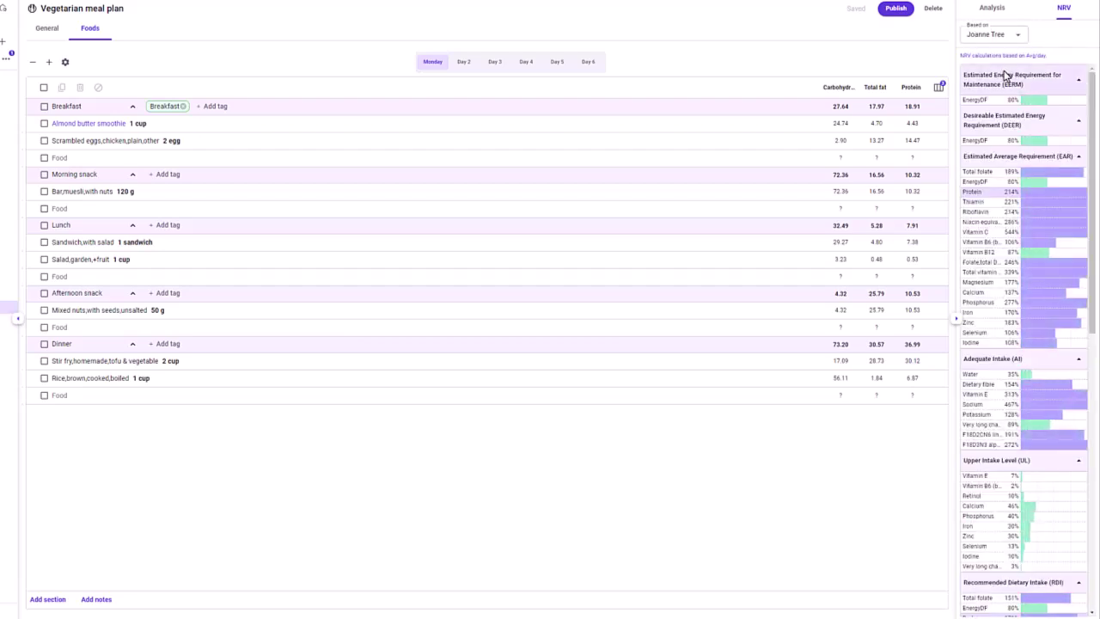
pyautogui.scroll(-2, 1005, 81)
pyautogui.scroll(-3, 1005, 82)
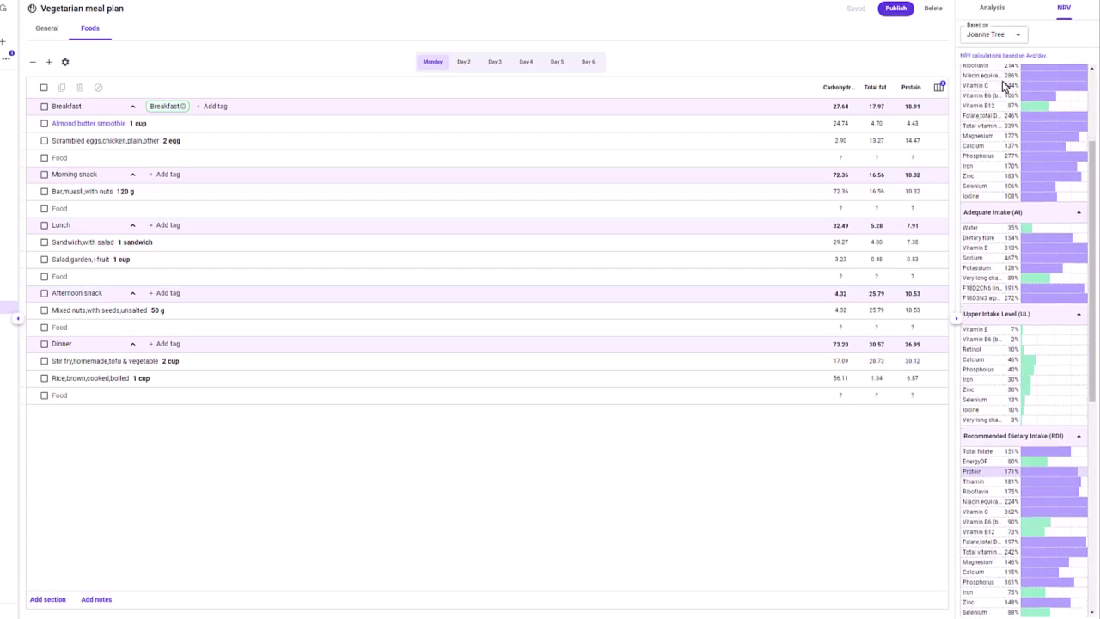
pyautogui.scroll(-4, 1005, 81)
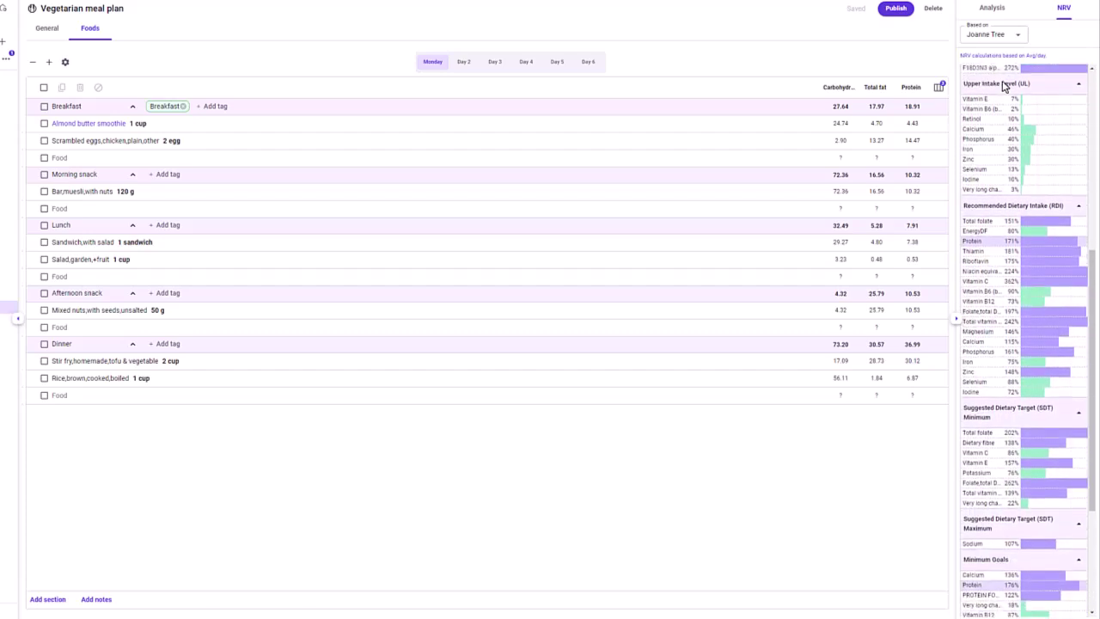
pyautogui.scroll(-2, 1005, 84)
pyautogui.scroll(8, 1006, 83)
pyautogui.scroll(3, 1005, 83)
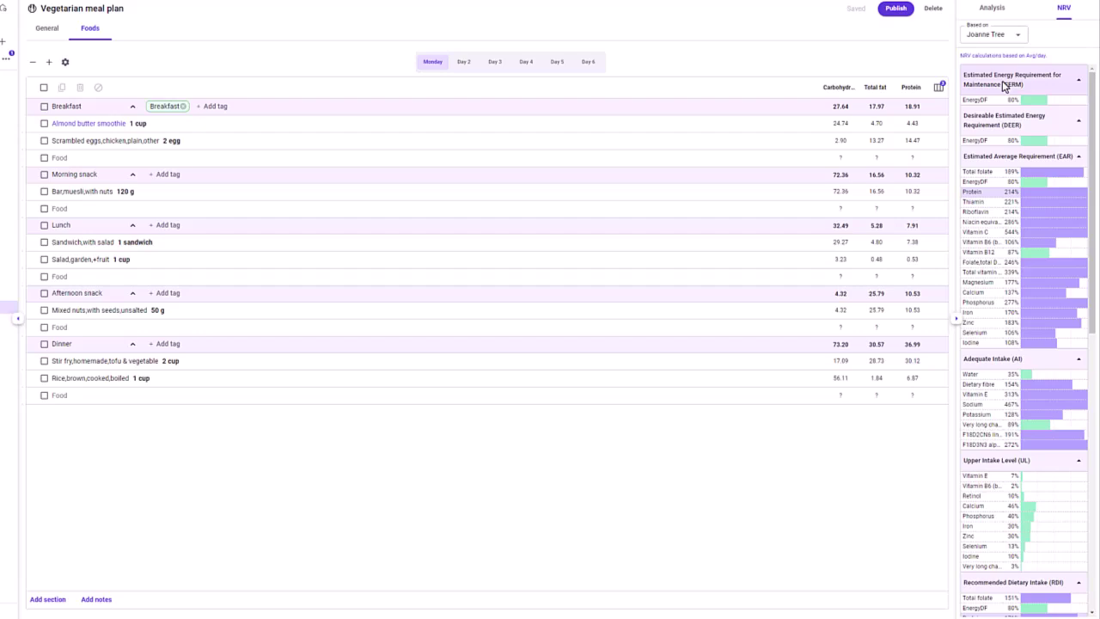
pyautogui.click(898, 13)
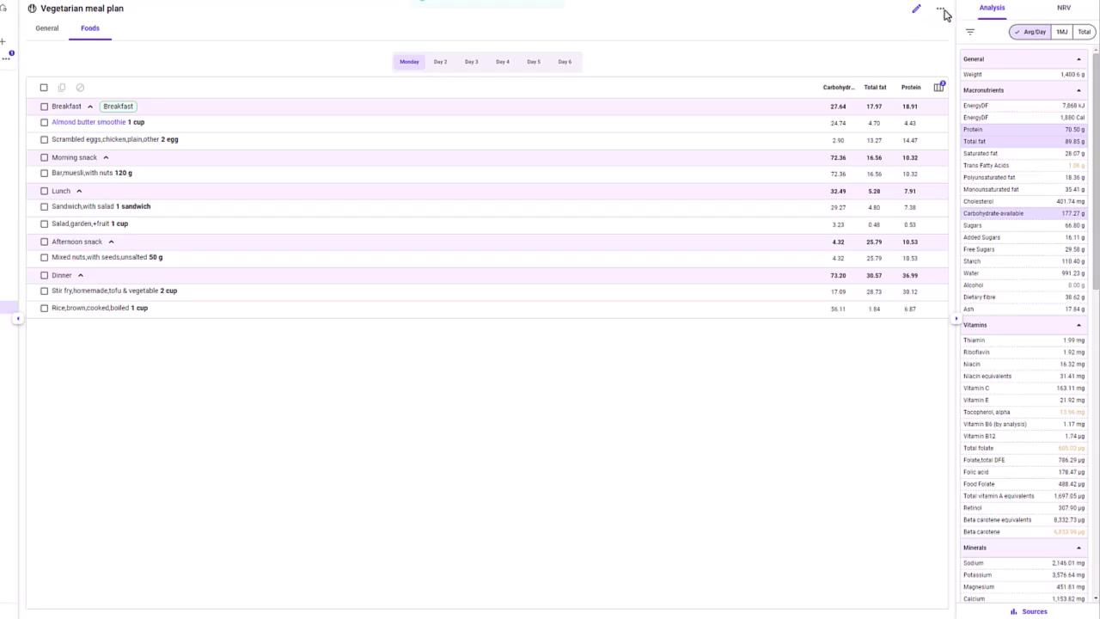
# Generate a report including ID 1 and Tags, excluding description and notes, and update the preview
pyautogui.click(940, 8)
pyautogui.click(968, 32)
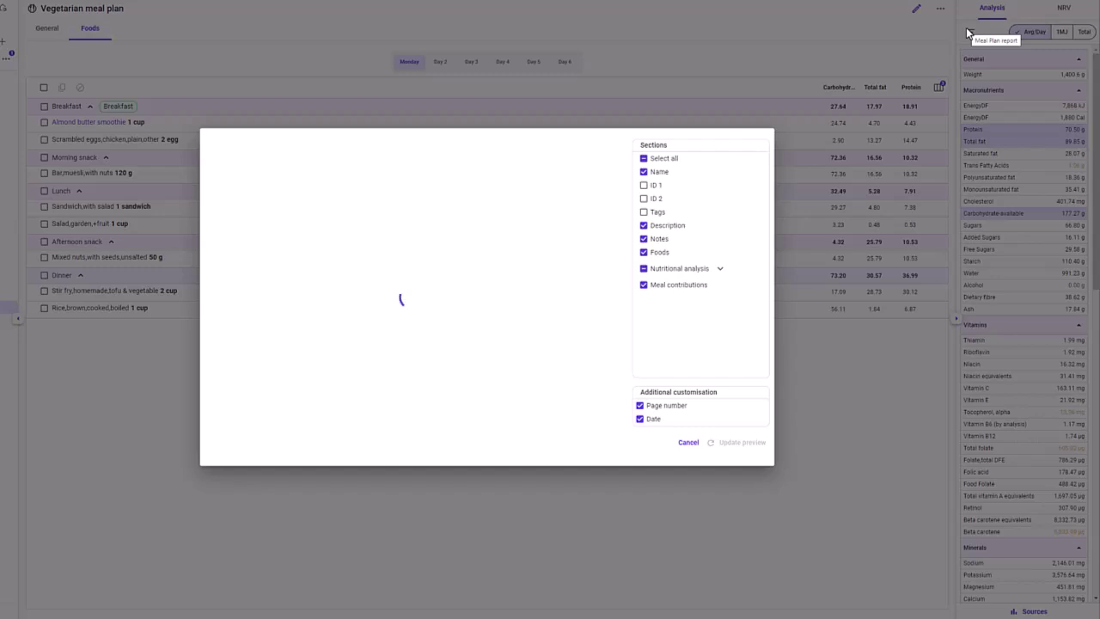
pyautogui.click(644, 225)
pyautogui.click(644, 239)
pyautogui.click(644, 185)
pyautogui.click(643, 212)
pyautogui.click(745, 443)
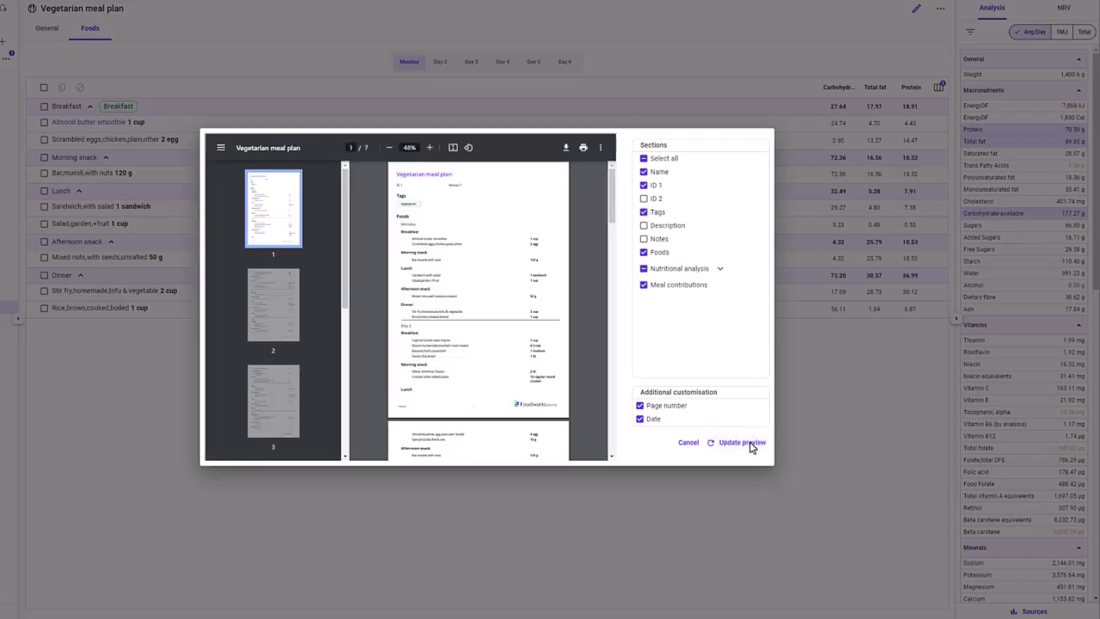
# Drop the date and page numbers from the report, refresh the preview, and close it
pyautogui.click(640, 419)
pyautogui.click(640, 406)
pyautogui.click(731, 444)
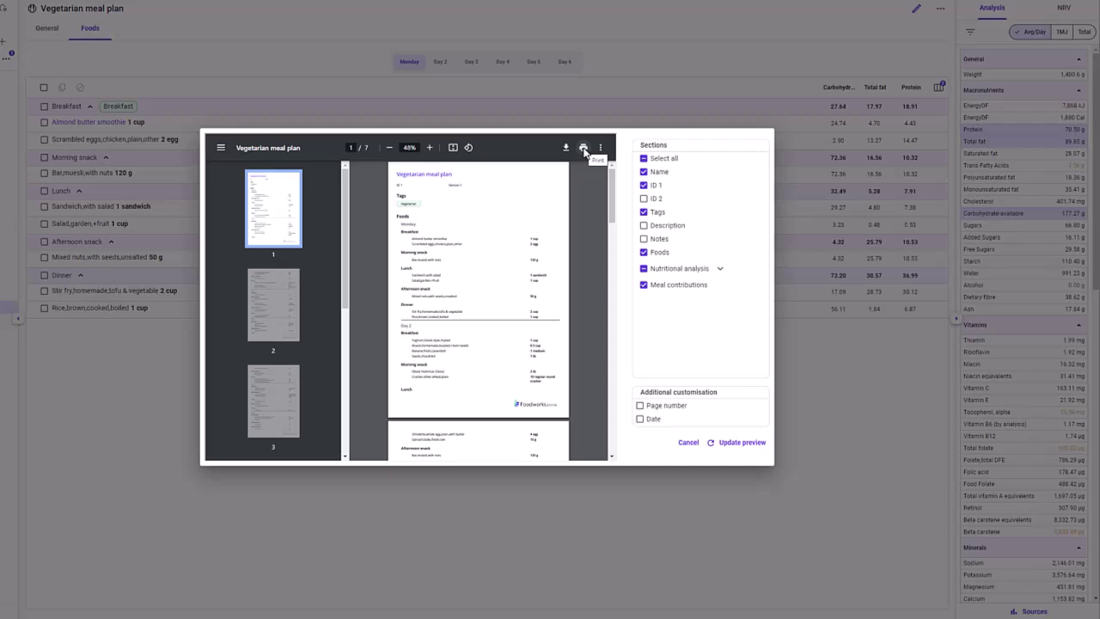
pyautogui.click(599, 113)
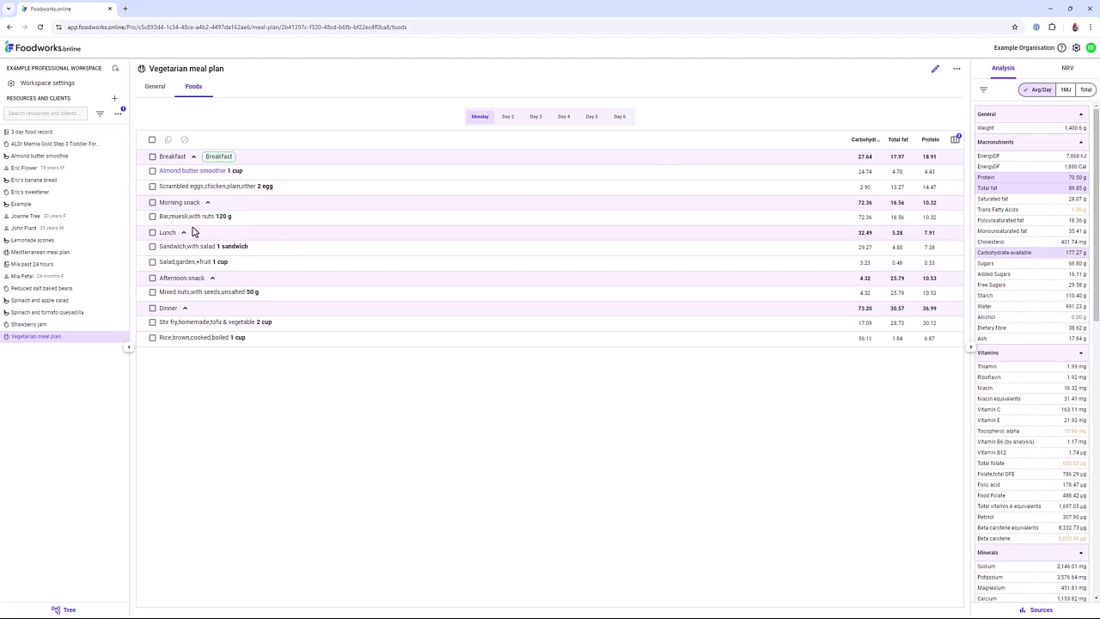
# Create a new meal plan draft from the client's Resources
pyautogui.click(44, 217)
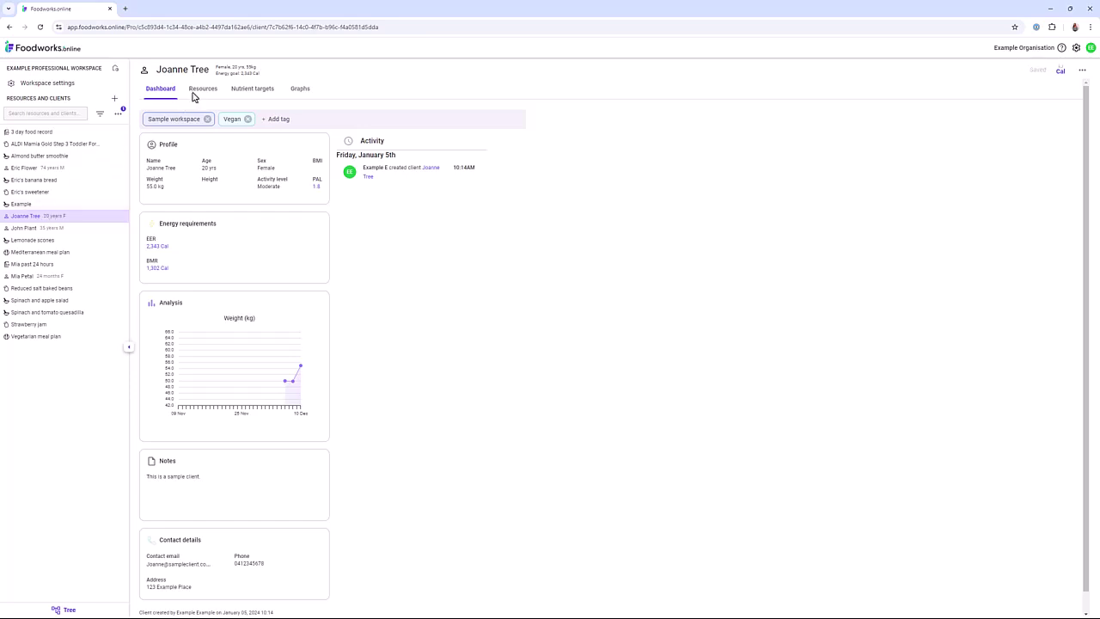
pyautogui.click(195, 93)
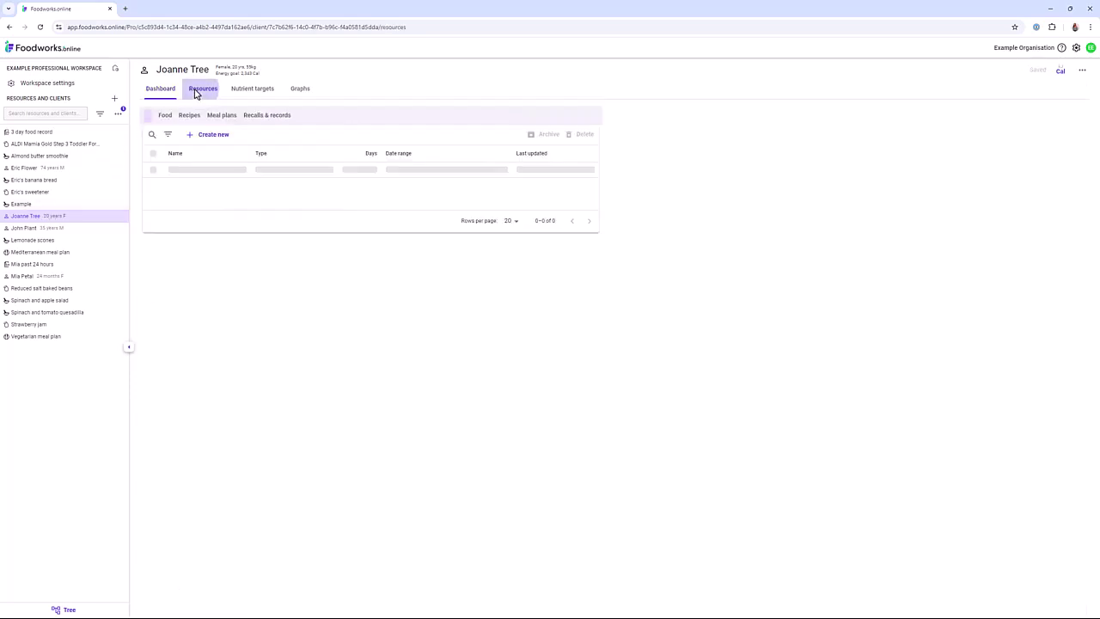
pyautogui.click(203, 135)
pyautogui.click(219, 203)
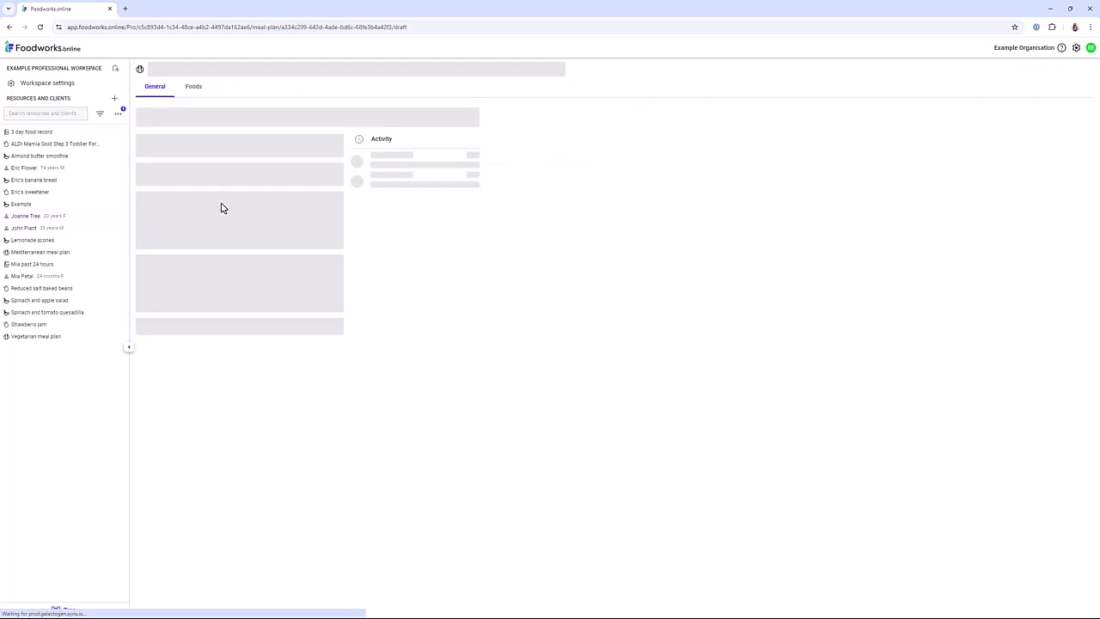
# Name the plan 'Example meal plan', publish it, and confirm it in the client's resources
pyautogui.write('Example meal plan')
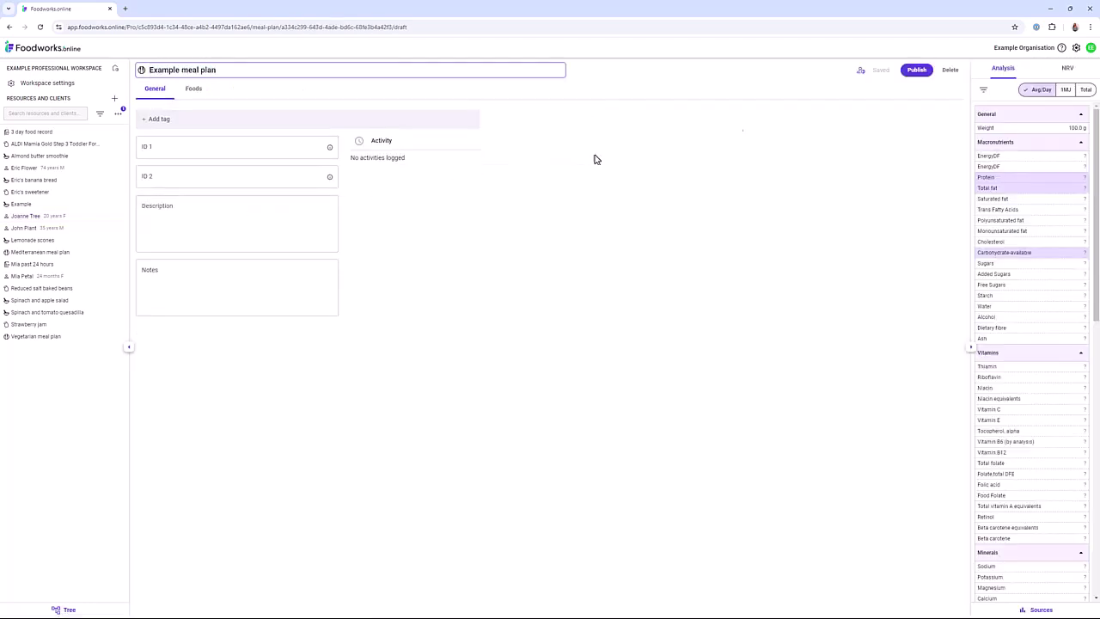
pyautogui.click(911, 74)
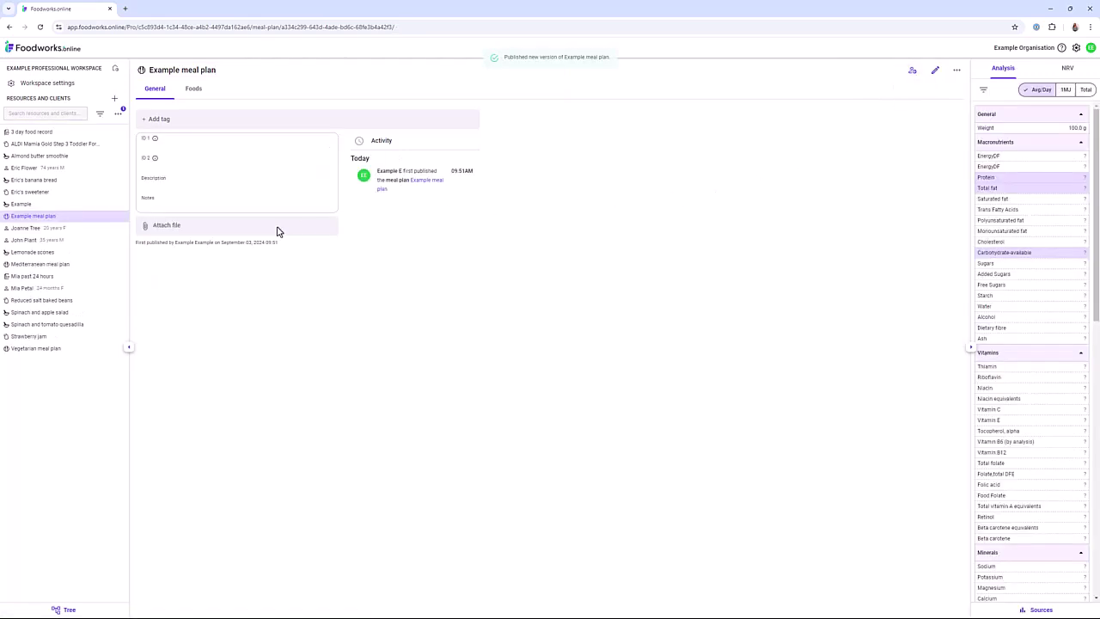
pyautogui.click(912, 72)
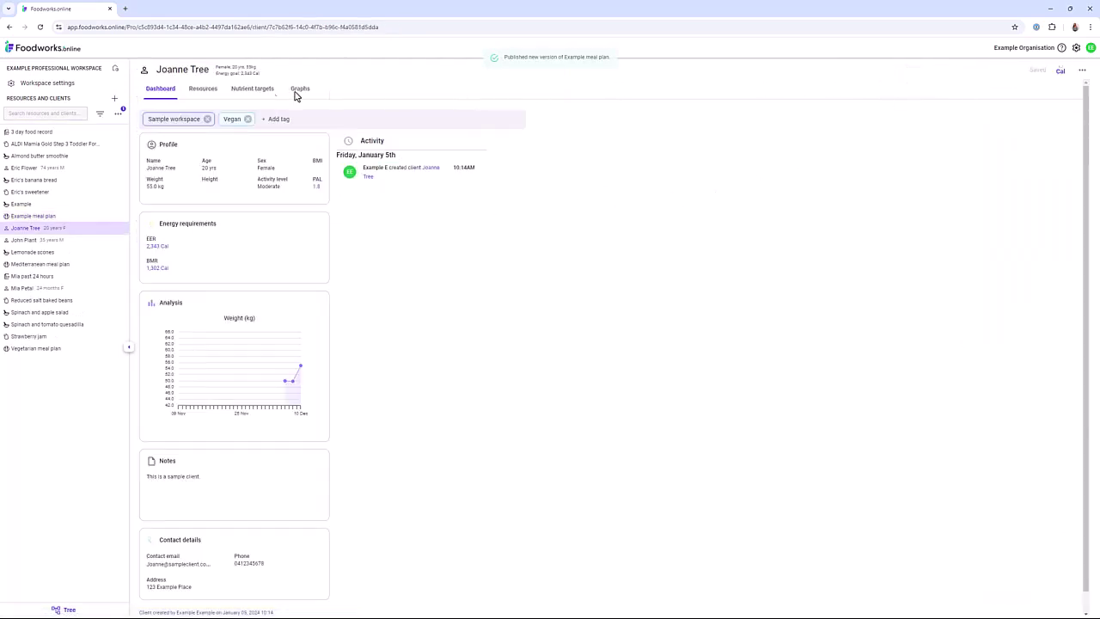
pyautogui.click(209, 93)
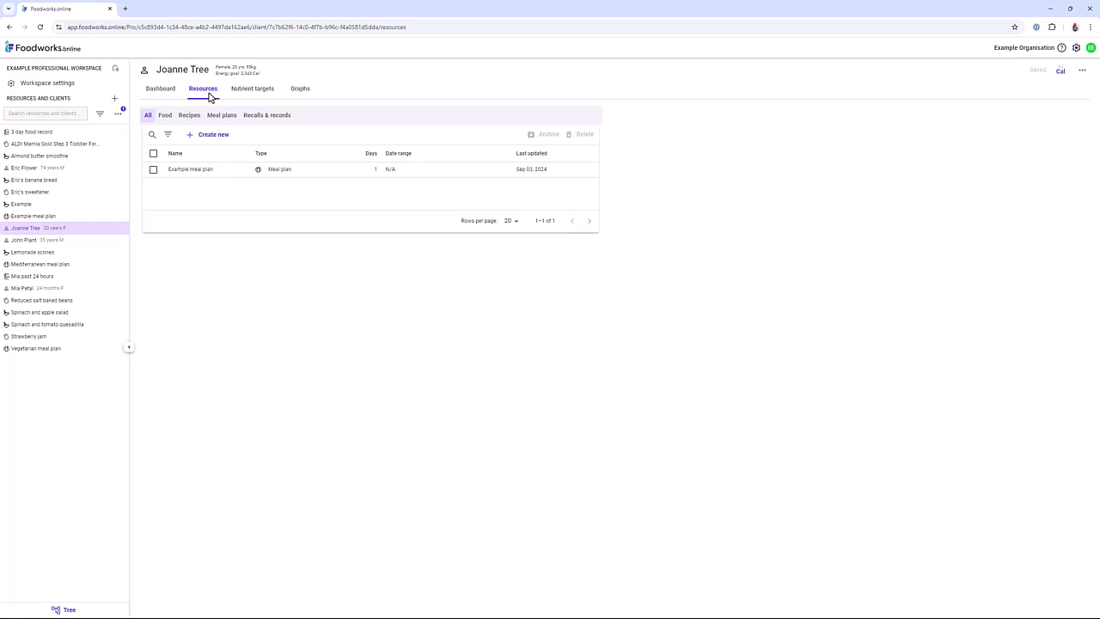
pyautogui.click(196, 170)
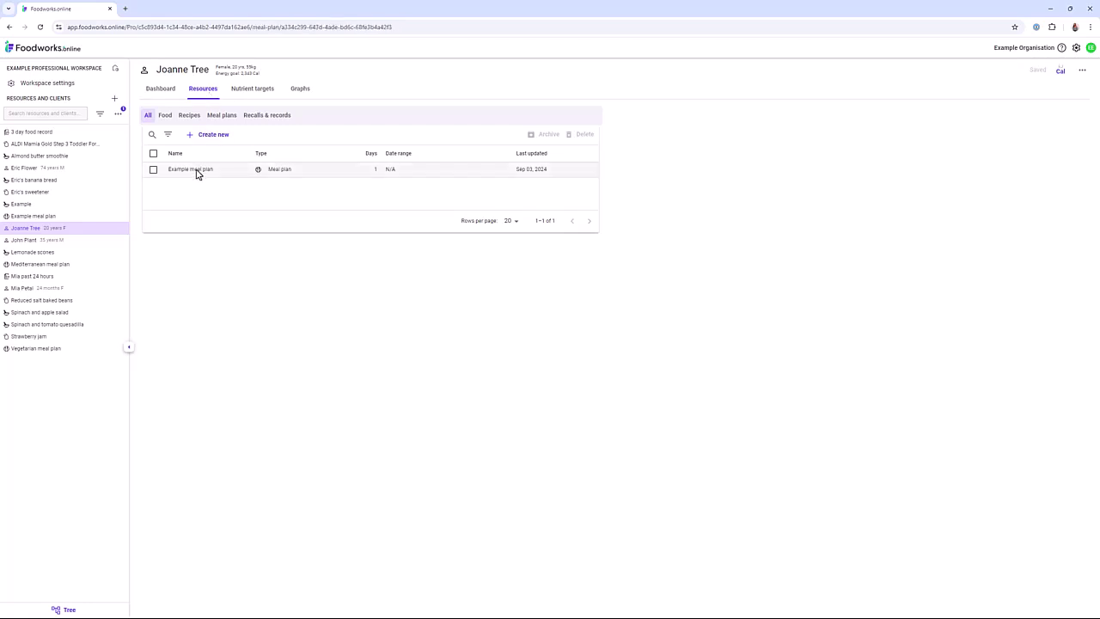
# Copy Example meal plan to a second client, verify it in their Resources, then reopen Vegetarian meal plan
pyautogui.click(956, 70)
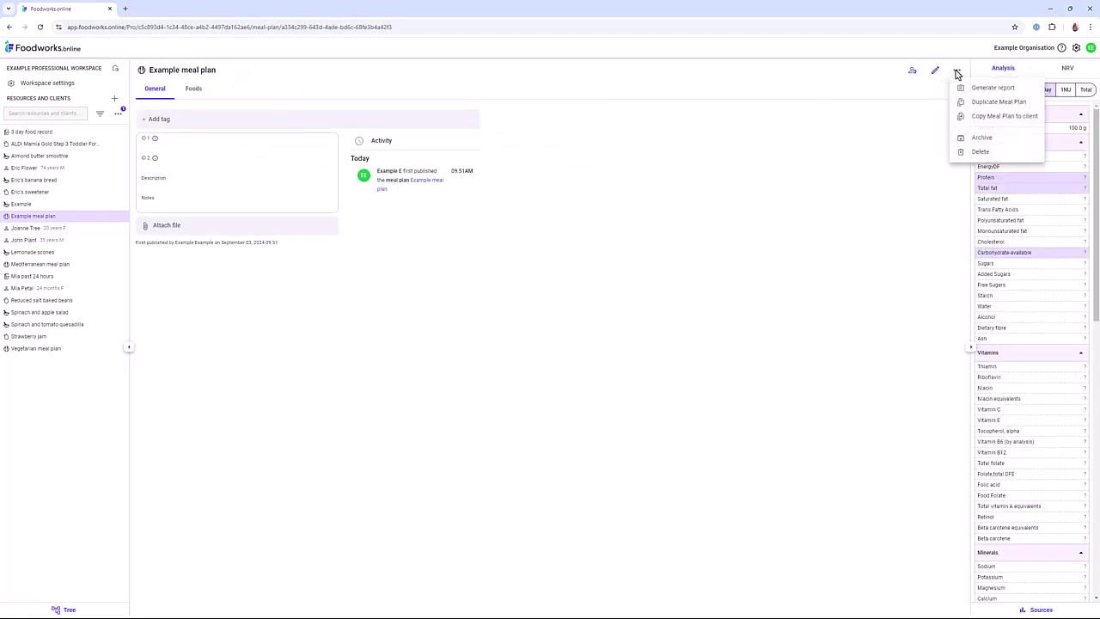
pyautogui.click(984, 116)
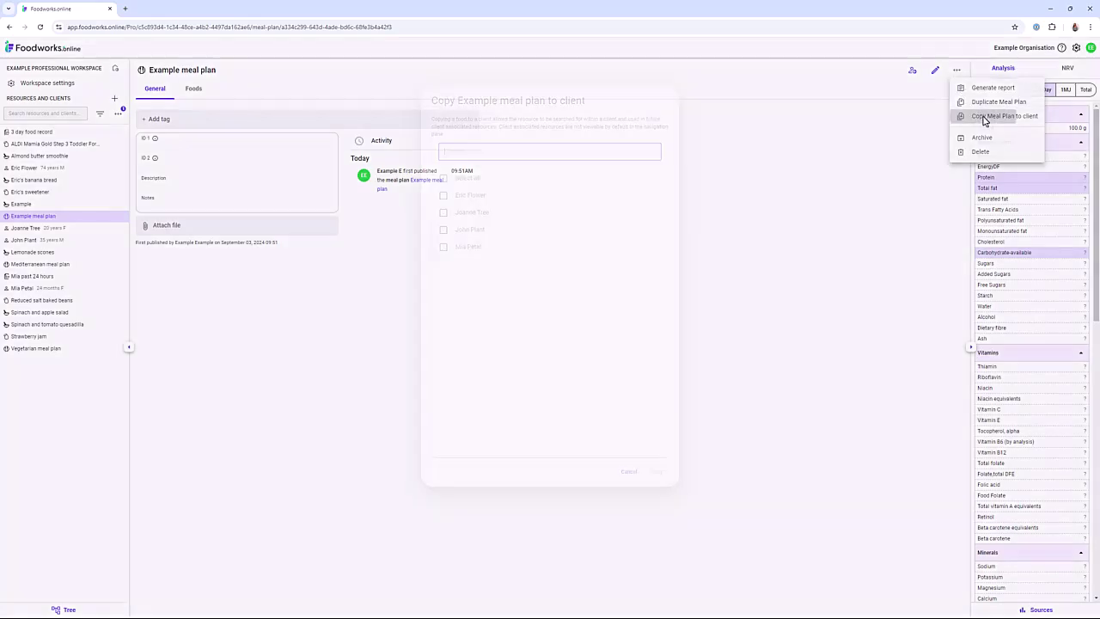
pyautogui.click(443, 230)
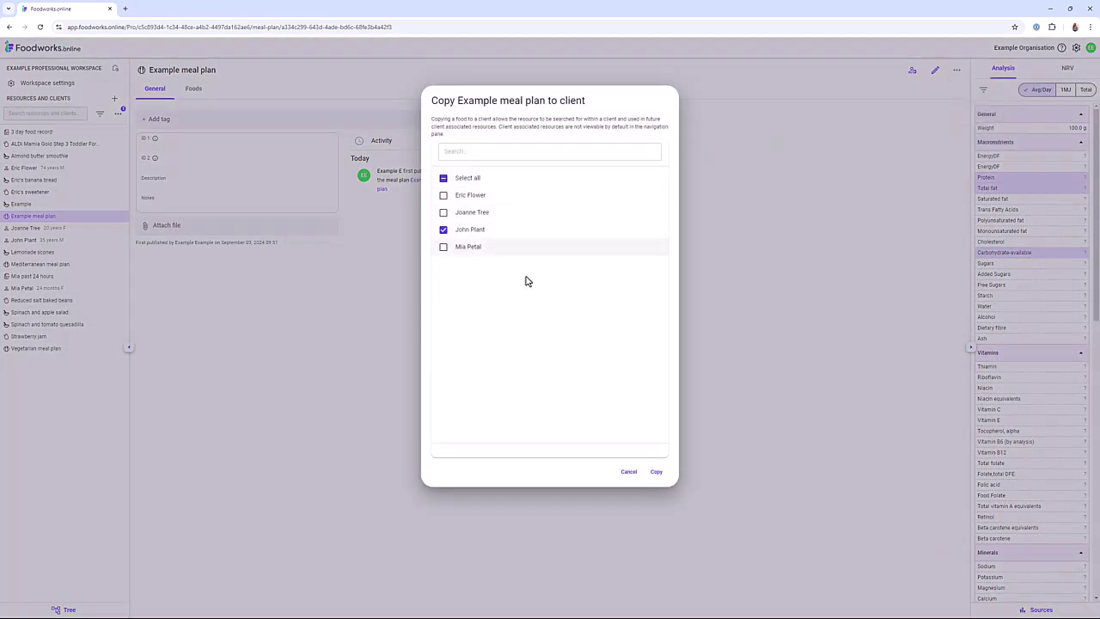
pyautogui.click(658, 473)
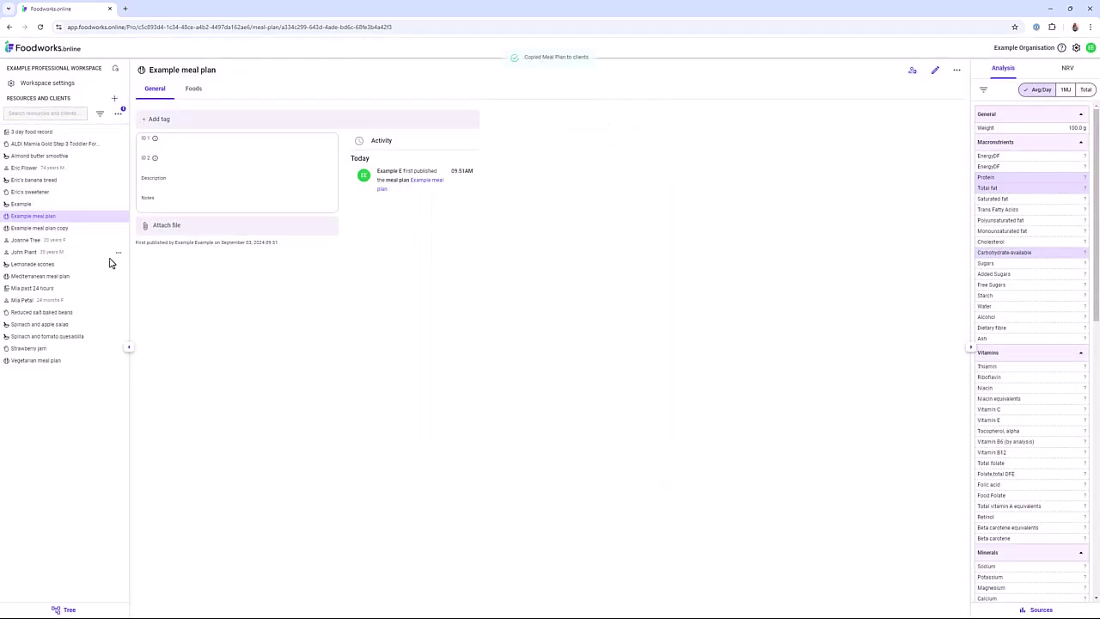
pyautogui.click(83, 254)
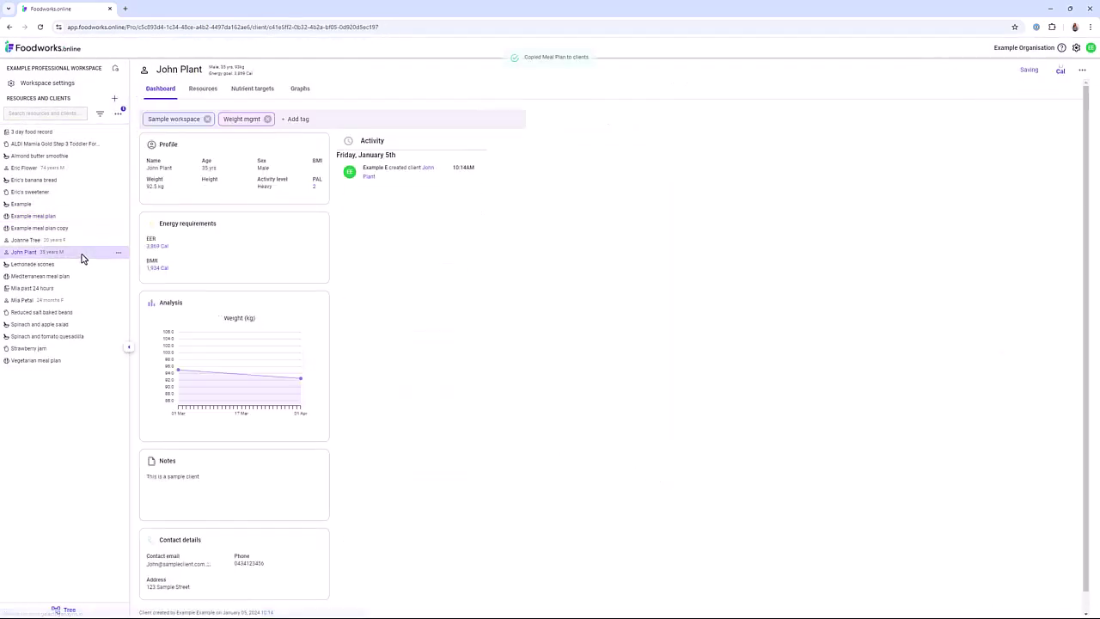
pyautogui.click(203, 92)
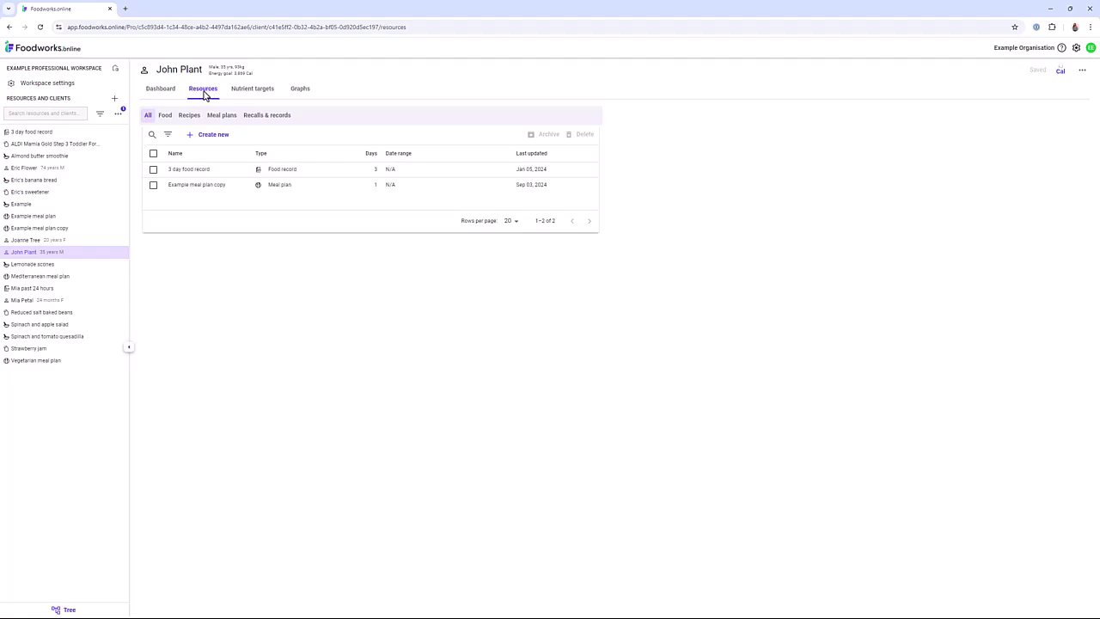
pyautogui.click(49, 362)
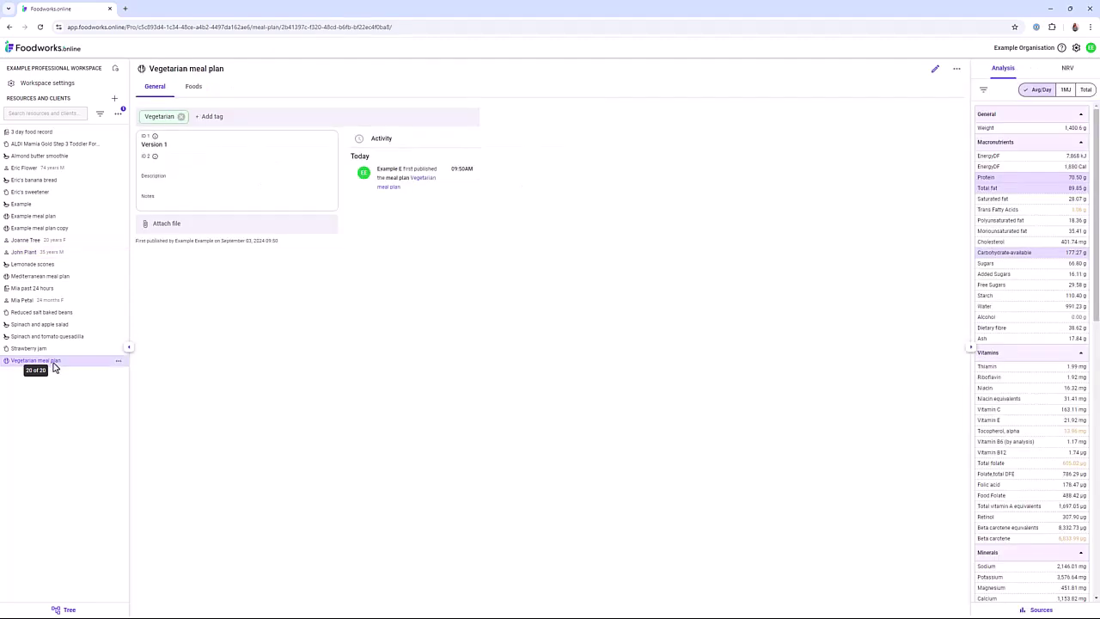
# Copy the Vegetarian meal plan to a selected client and check their Resources for the copy
pyautogui.click(957, 71)
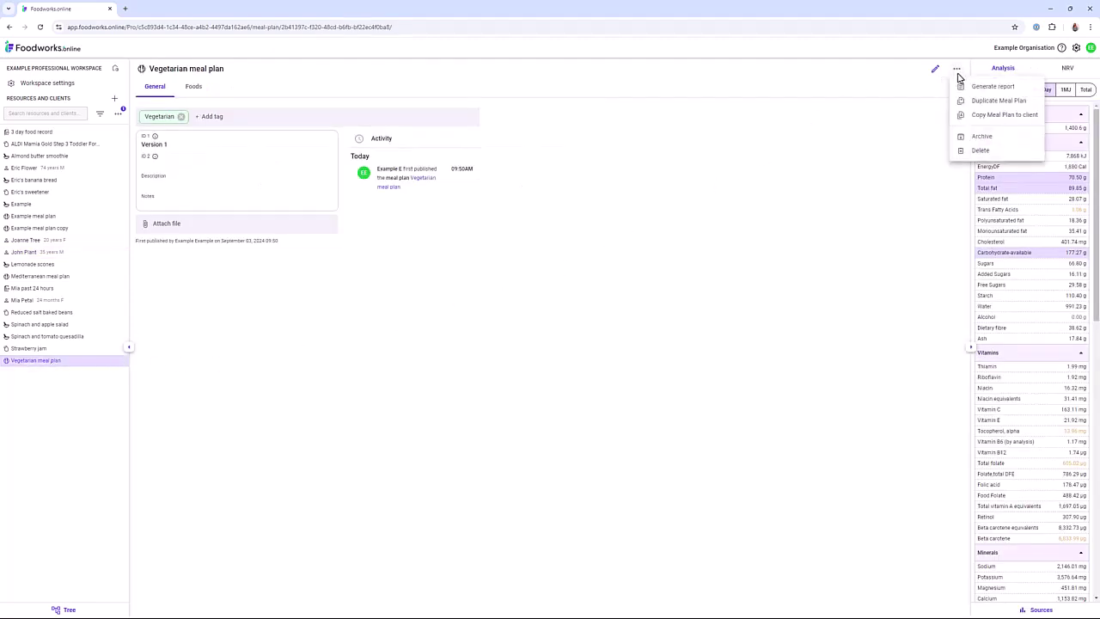
pyautogui.click(988, 118)
pyautogui.click(444, 195)
pyautogui.click(657, 471)
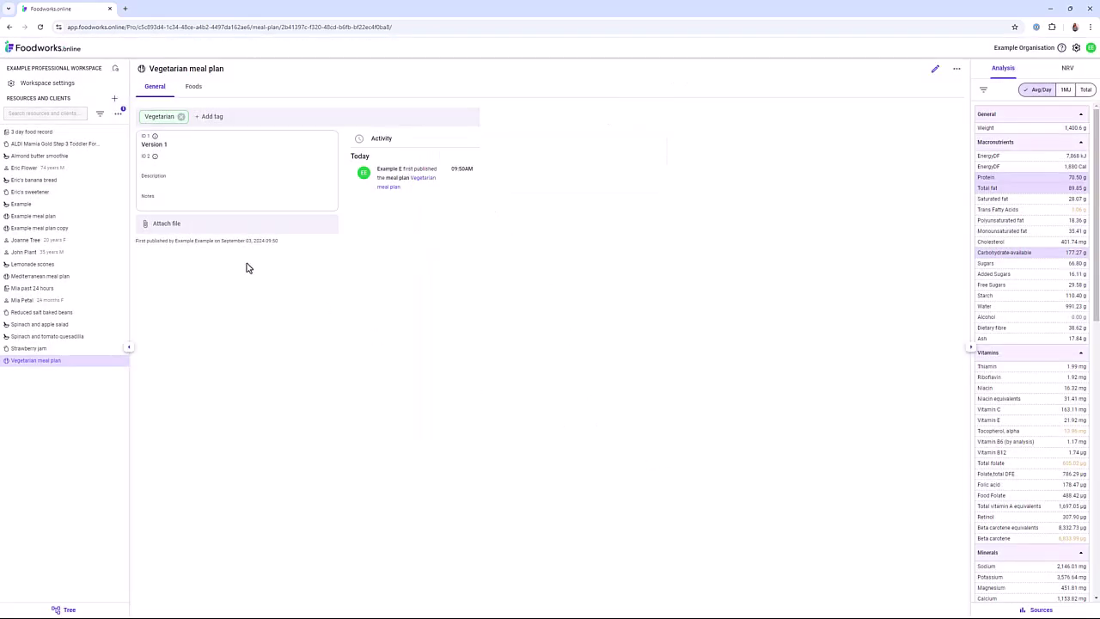
pyautogui.click(45, 169)
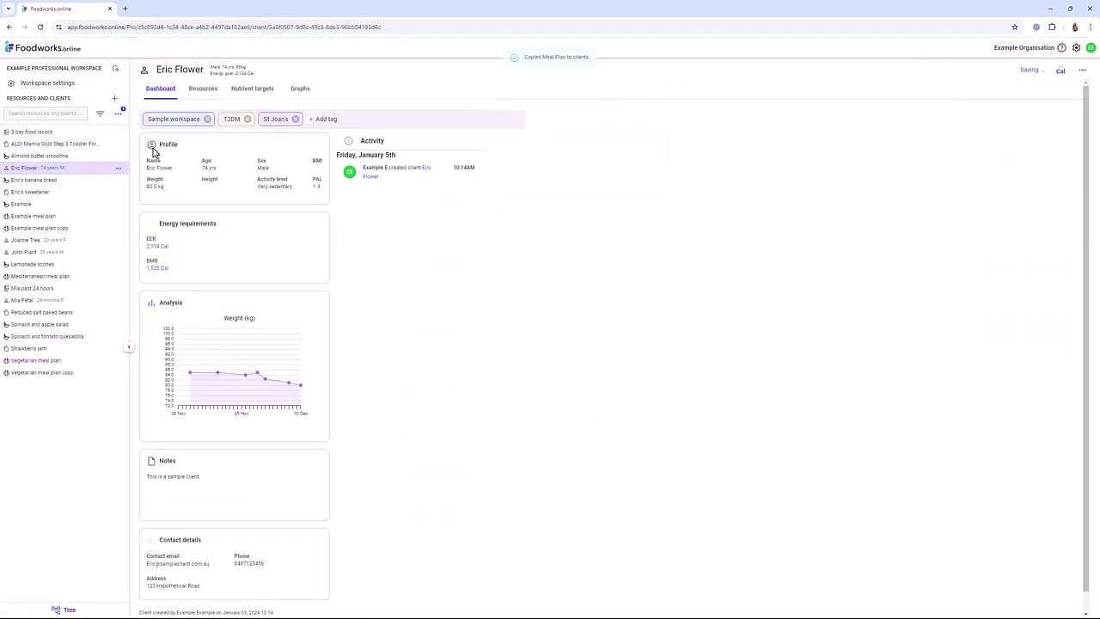
pyautogui.click(211, 86)
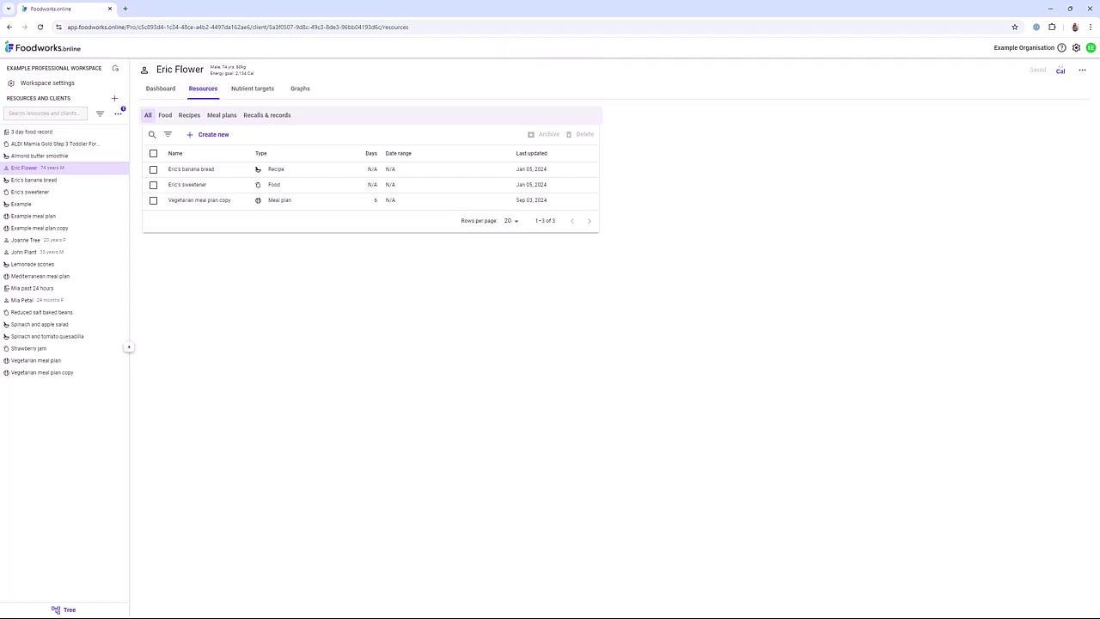